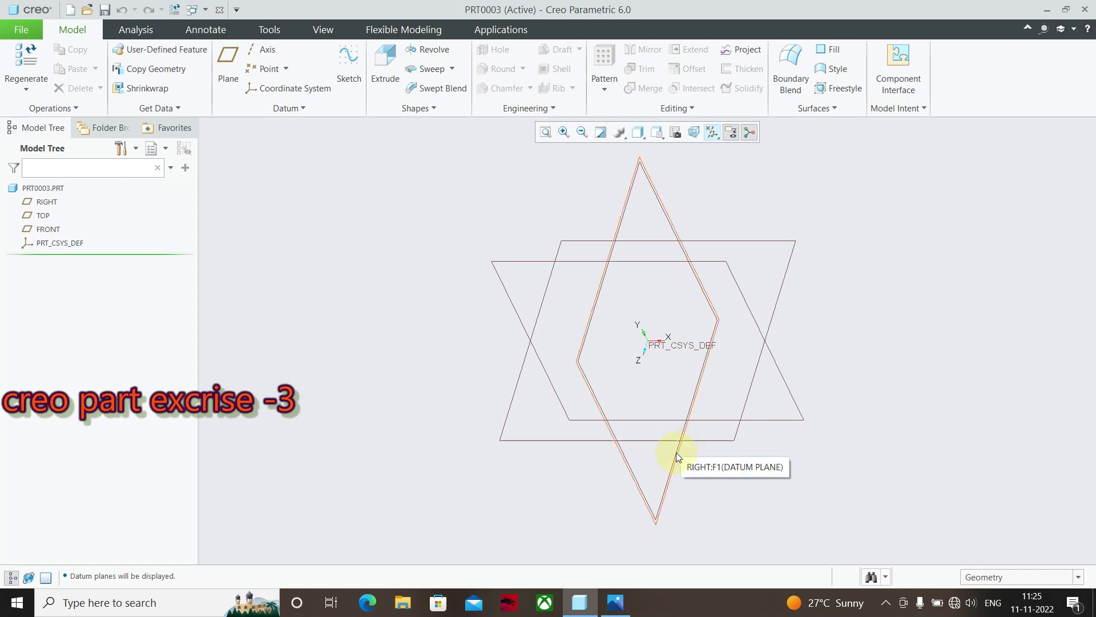
Step: Bring the AutoCAD_3D_Exercise_8.png reference drawing to the front in Photos
click(621, 604)
Step: Zoom the Photos view to 133% so the plan, isometric and Section B-B all fit
scroll(448, 208, up, 1)
scroll(454, 216, up, 3)
scroll(454, 215, down, 1)
scroll(453, 219, down, 1)
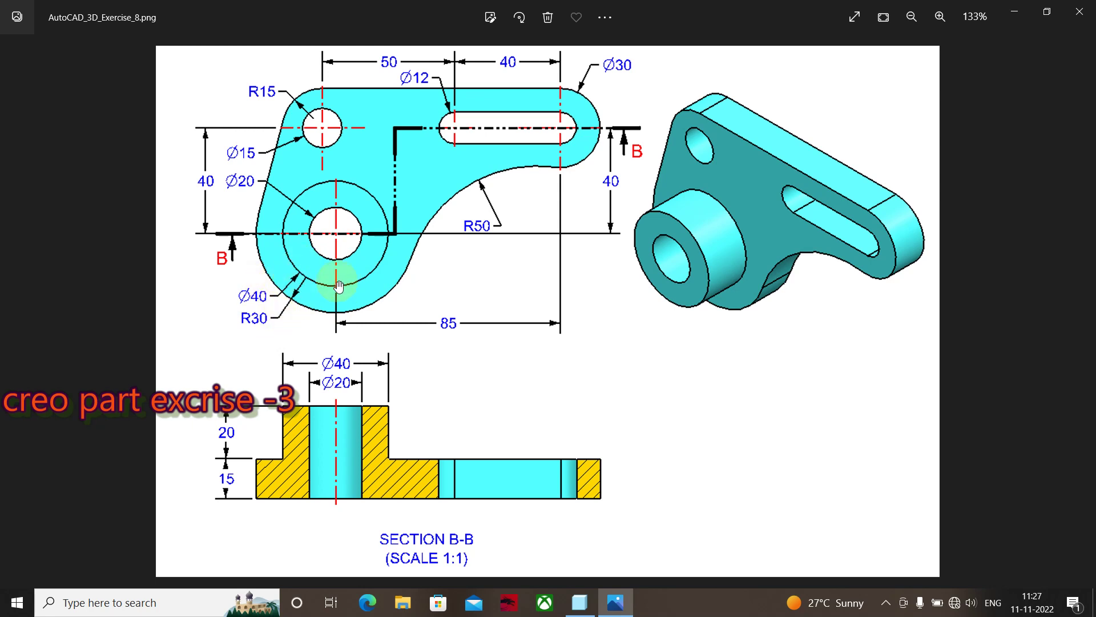
Step: Start Sketch 1 on the TOP datum plane, oriented to face straight on
key(alt+Tab)
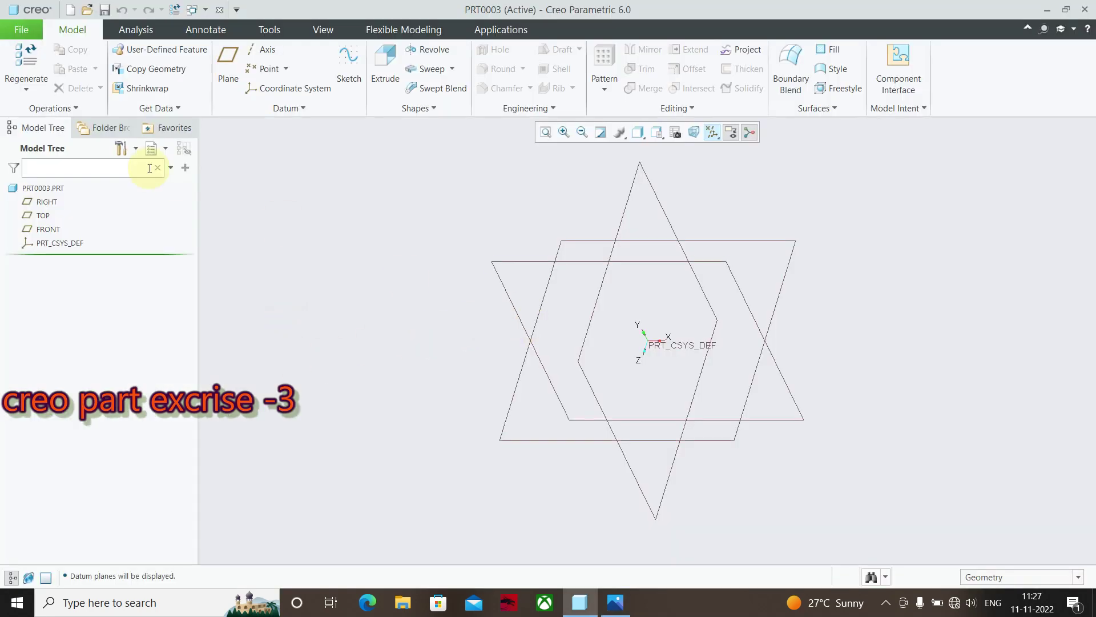
click(43, 216)
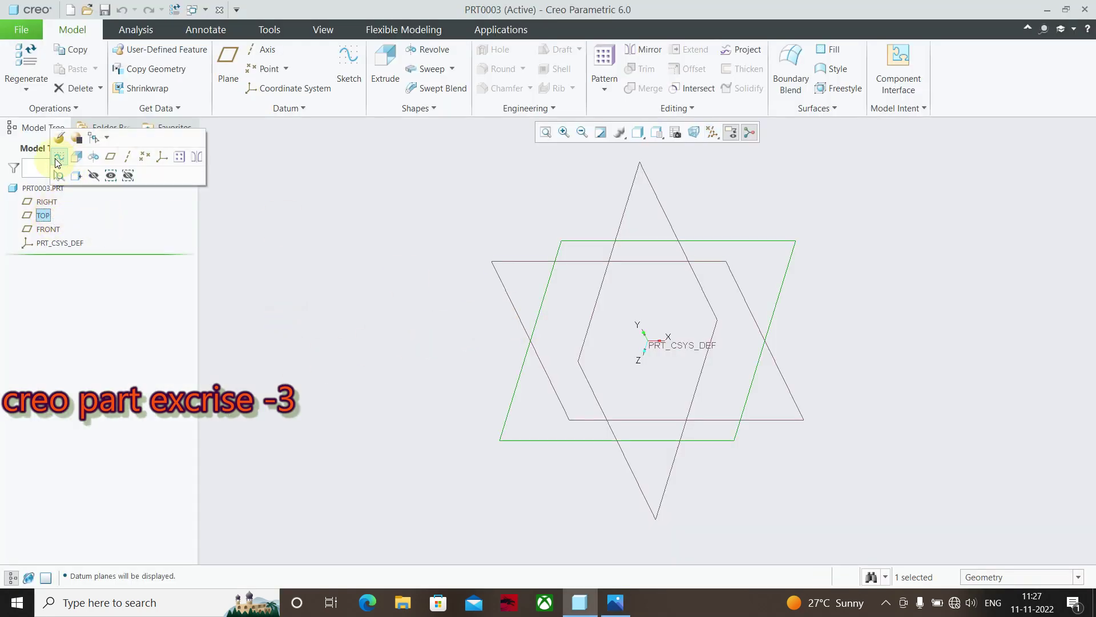
click(55, 158)
click(673, 132)
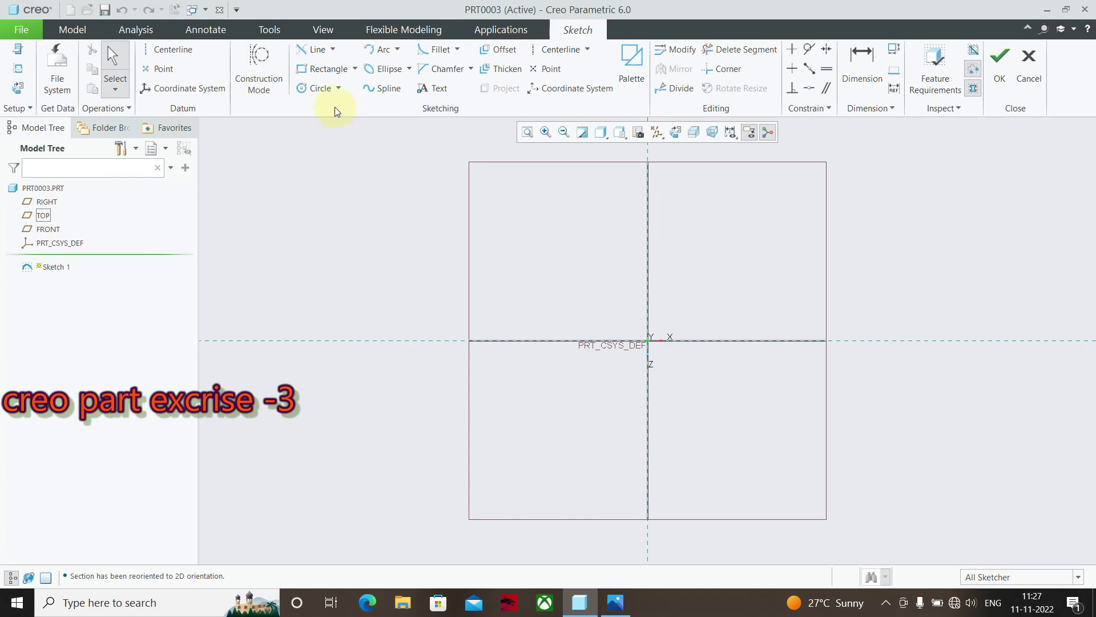
click(338, 90)
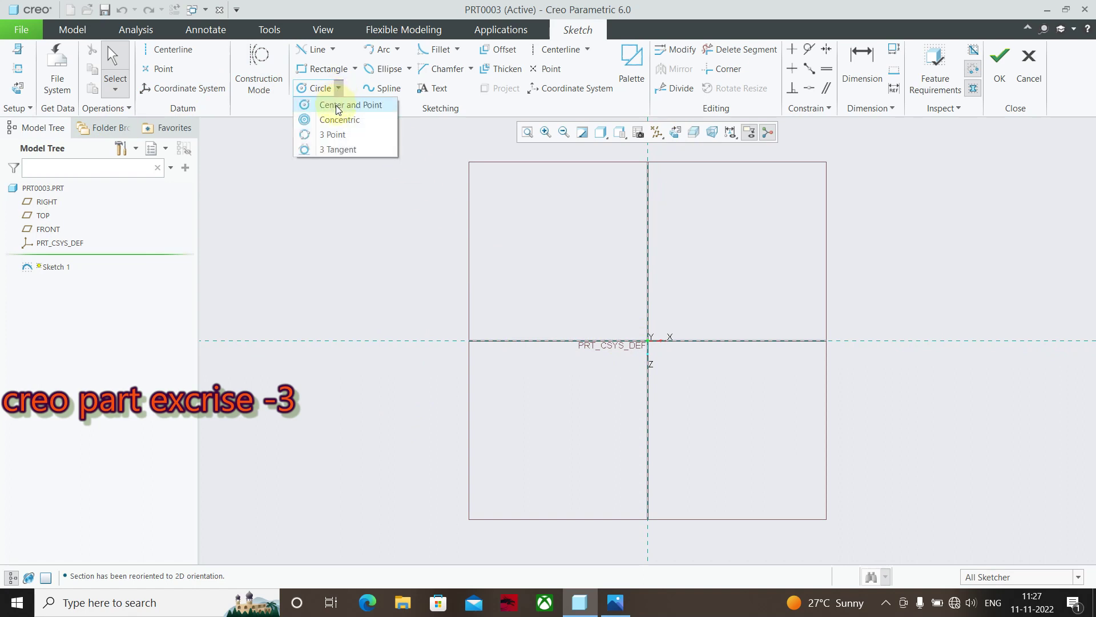
Step: Draw two concentric centre-and-point circles at the sketch origin
click(333, 121)
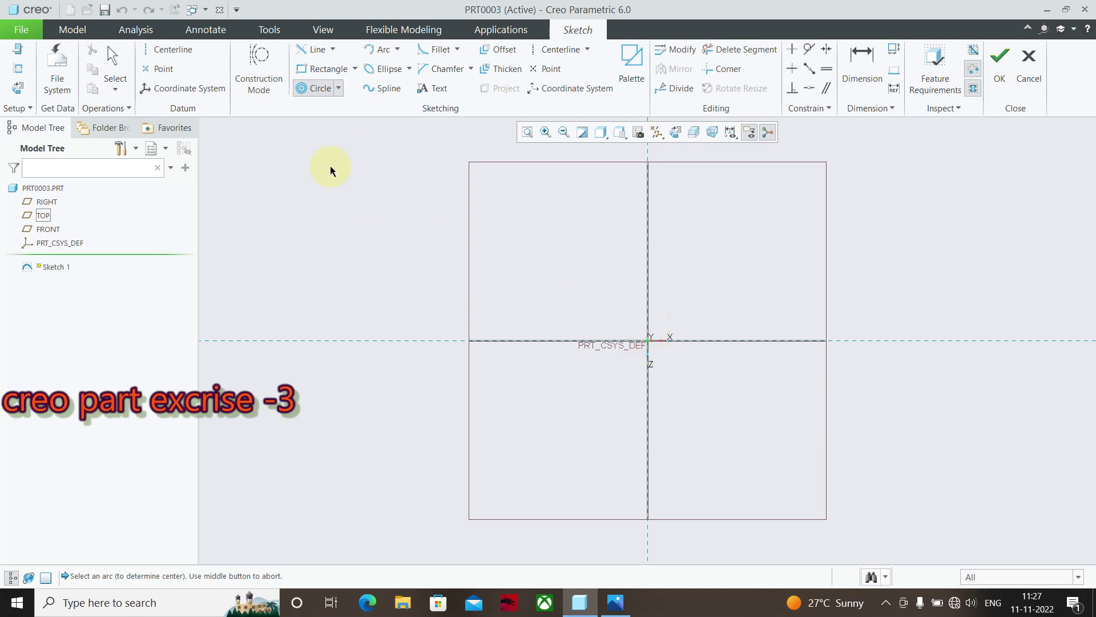
click(336, 92)
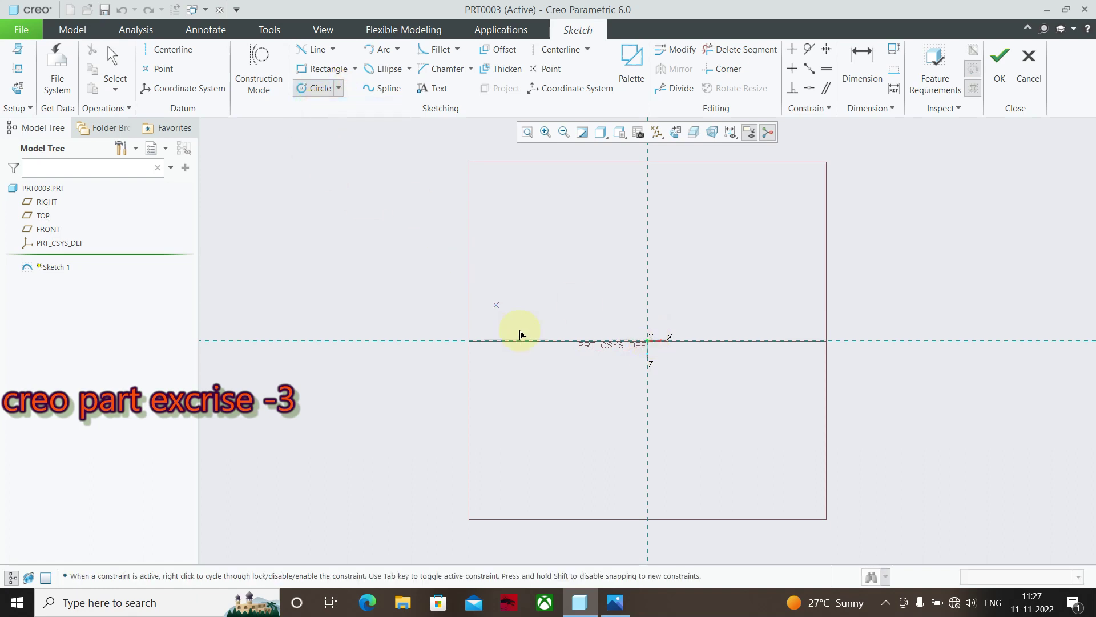
click(649, 341)
click(700, 415)
click(695, 374)
middle_click(785, 258)
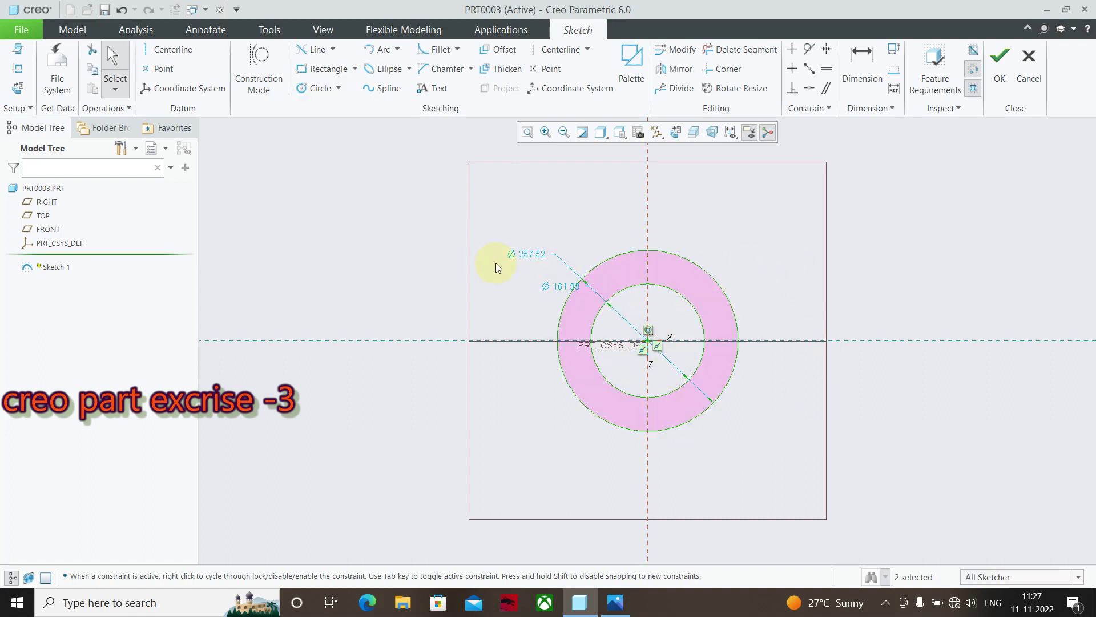
Step: Dimension the inner circle Ø40 and the outer circle Ø50
double_click(547, 287)
text(40)
key(Return)
double_click(539, 254)
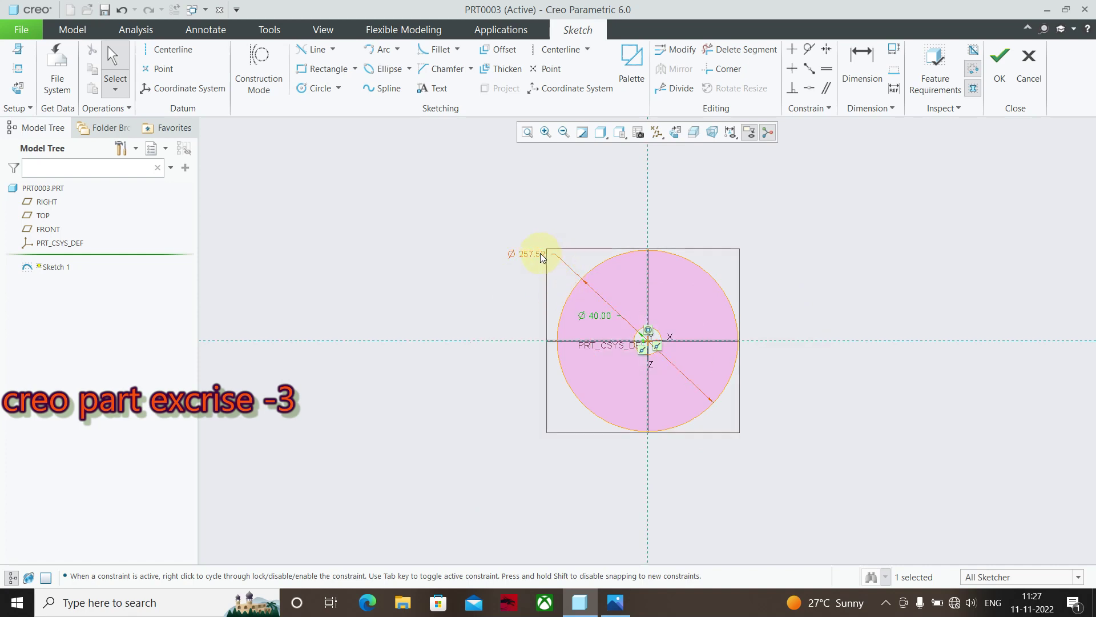
text(50)
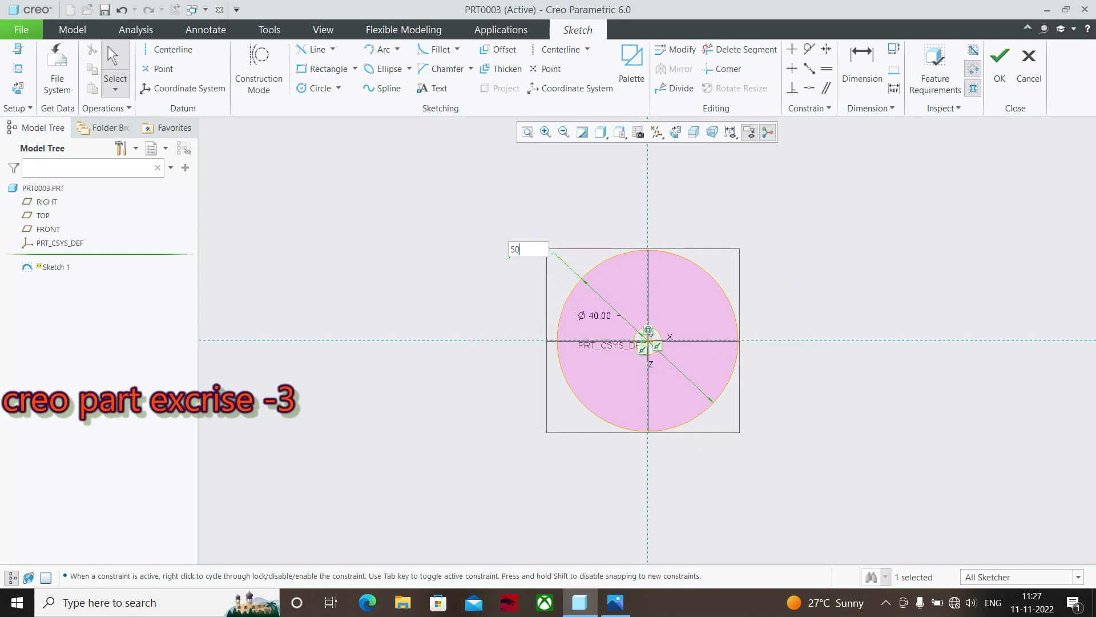
key(Return)
Step: Refit the view and change the outer circle's diameter to 60
click(527, 132)
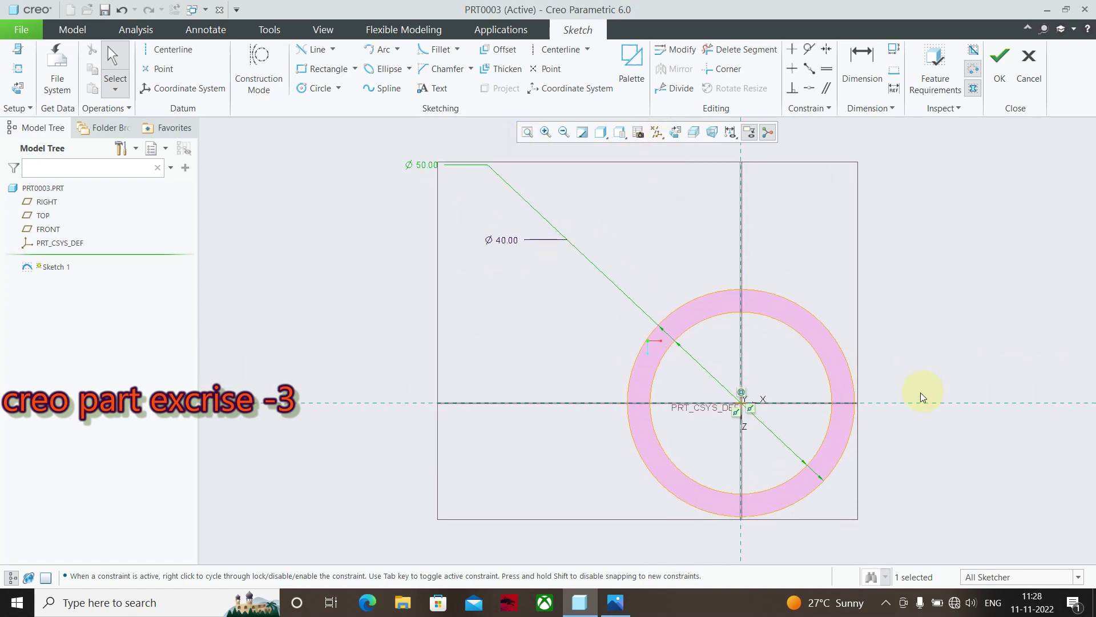
scroll(768, 384, up, 1)
scroll(636, 379, up, 1)
scroll(567, 386, up, 1)
scroll(776, 442, up, 1)
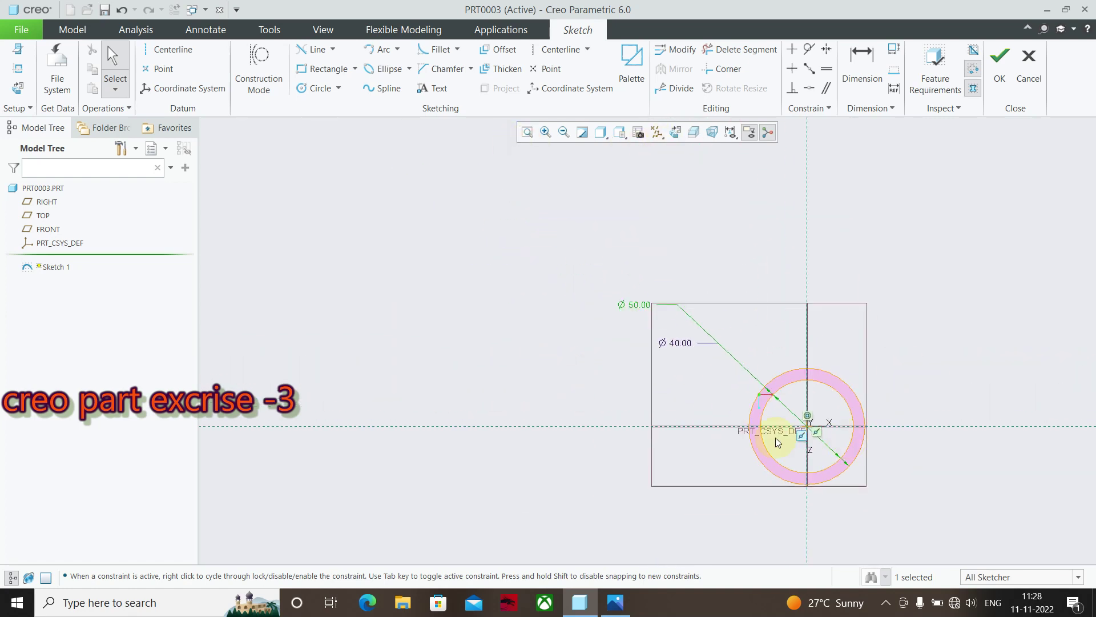
scroll(1068, 447, down, 1)
scroll(1068, 447, down, 1)
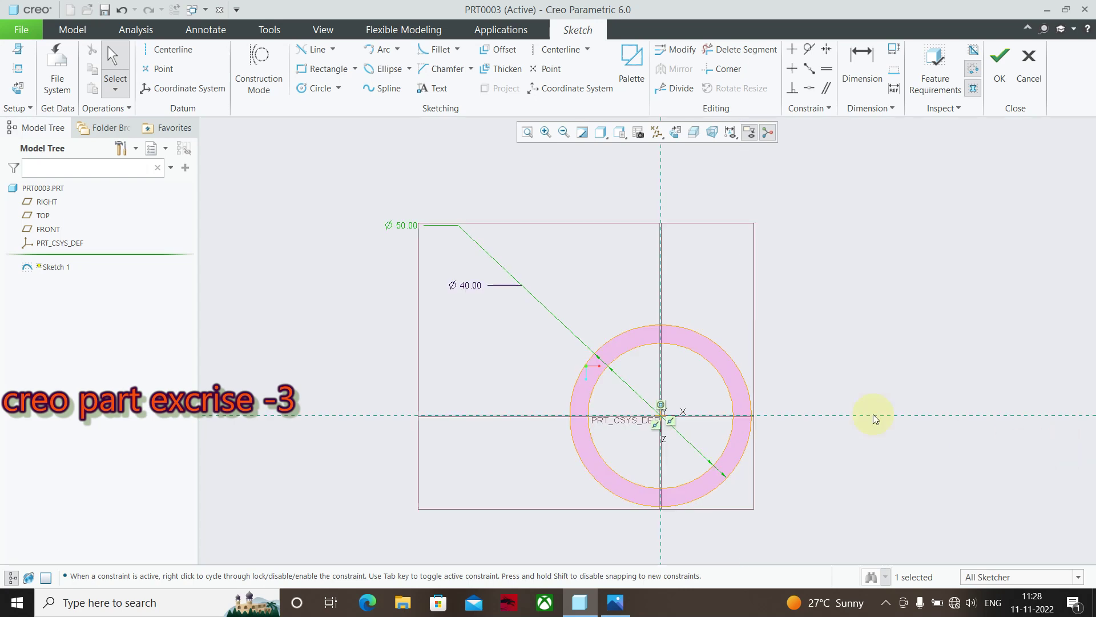
double_click(398, 229)
text(60)
key(Return)
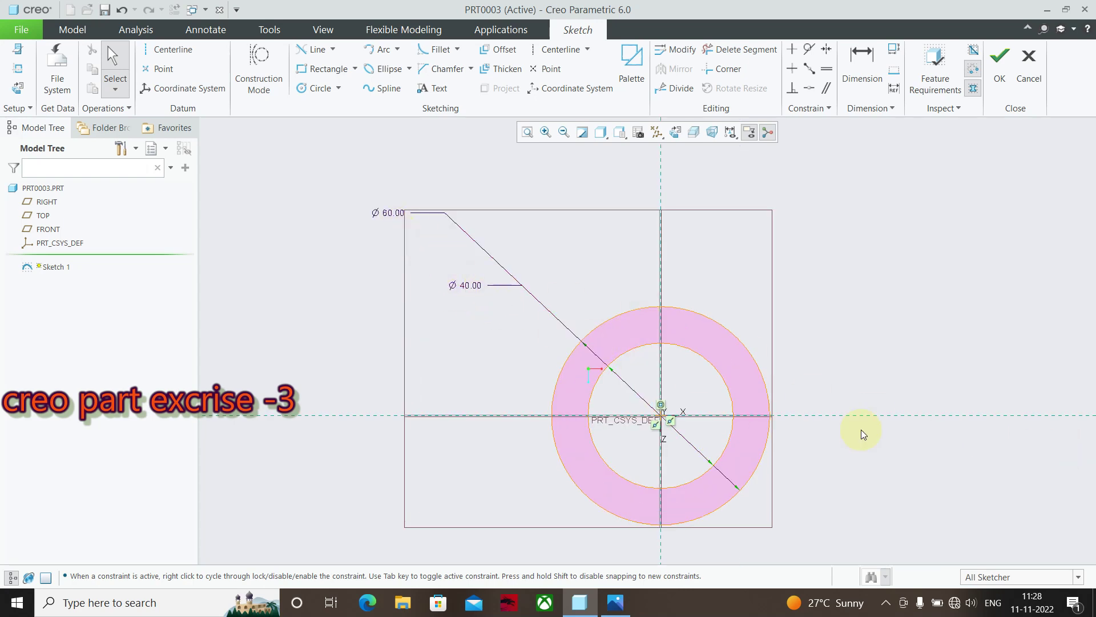
Step: Move the Ø40 and Ø60 diameter labels down beside the rings
scroll(861, 429, down, 1)
scroll(688, 491, up, 2)
scroll(660, 420, up, 1)
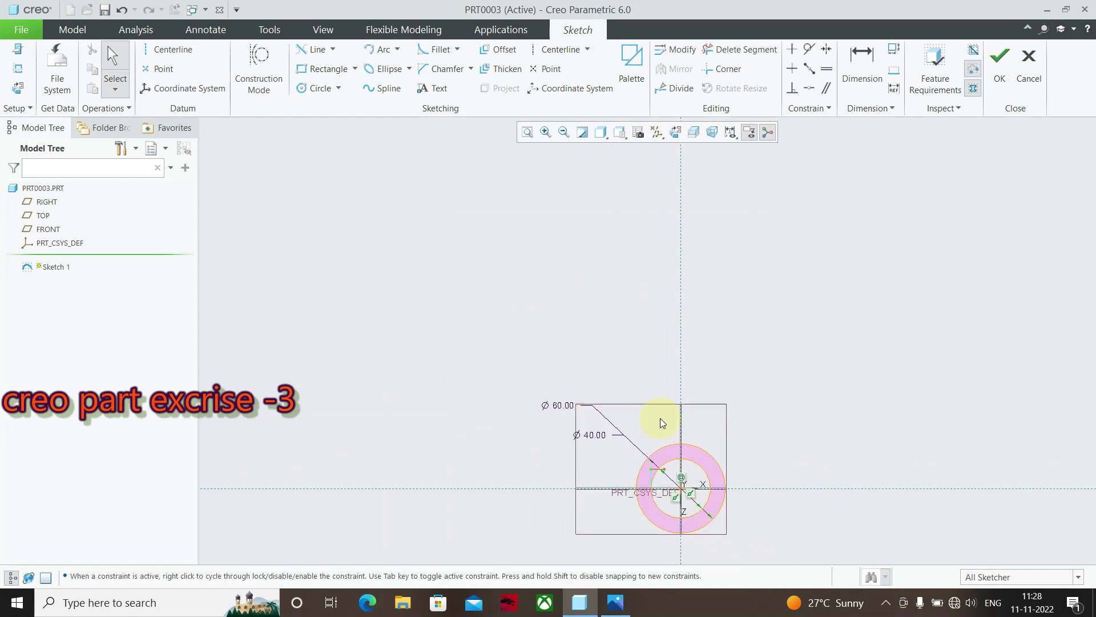
click(528, 132)
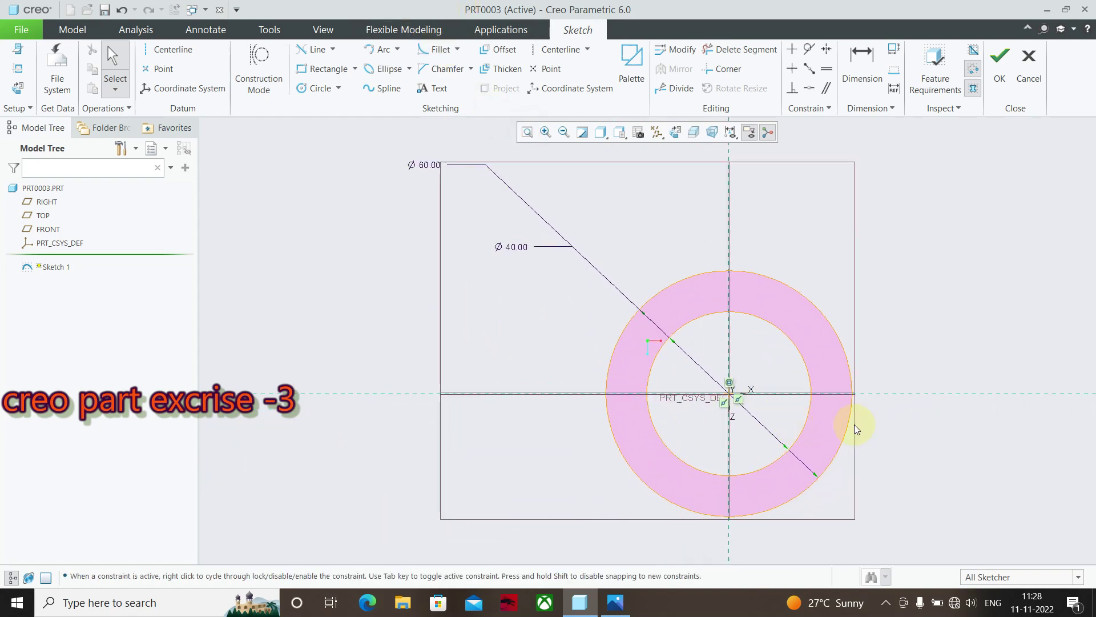
scroll(1003, 382, up, 2)
scroll(1008, 394, down, 1)
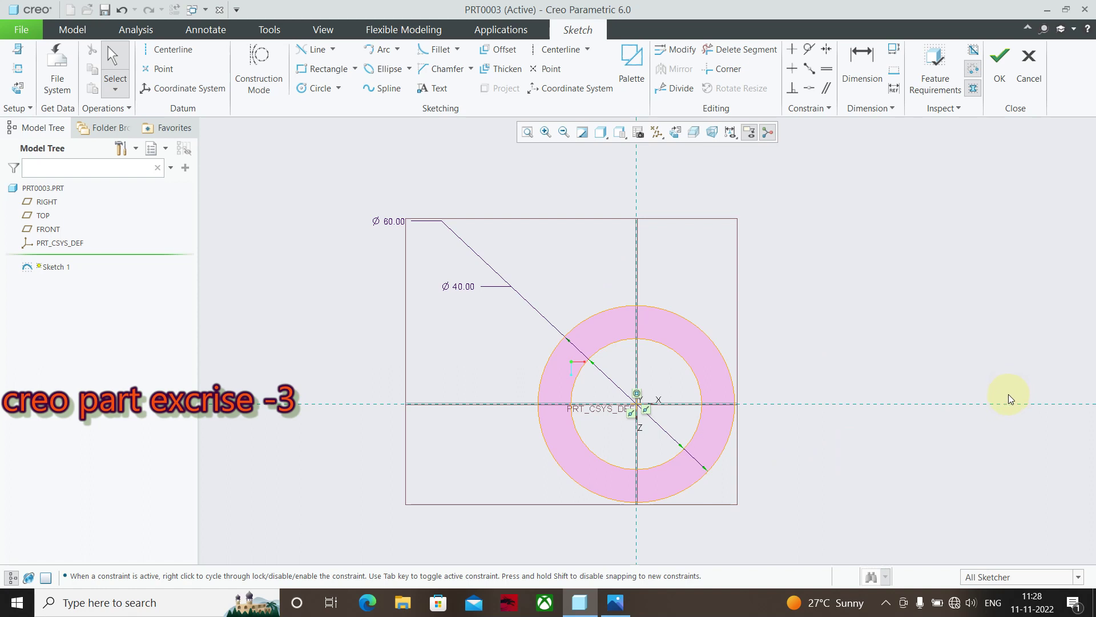
scroll(982, 400, down, 1)
scroll(867, 432, up, 1)
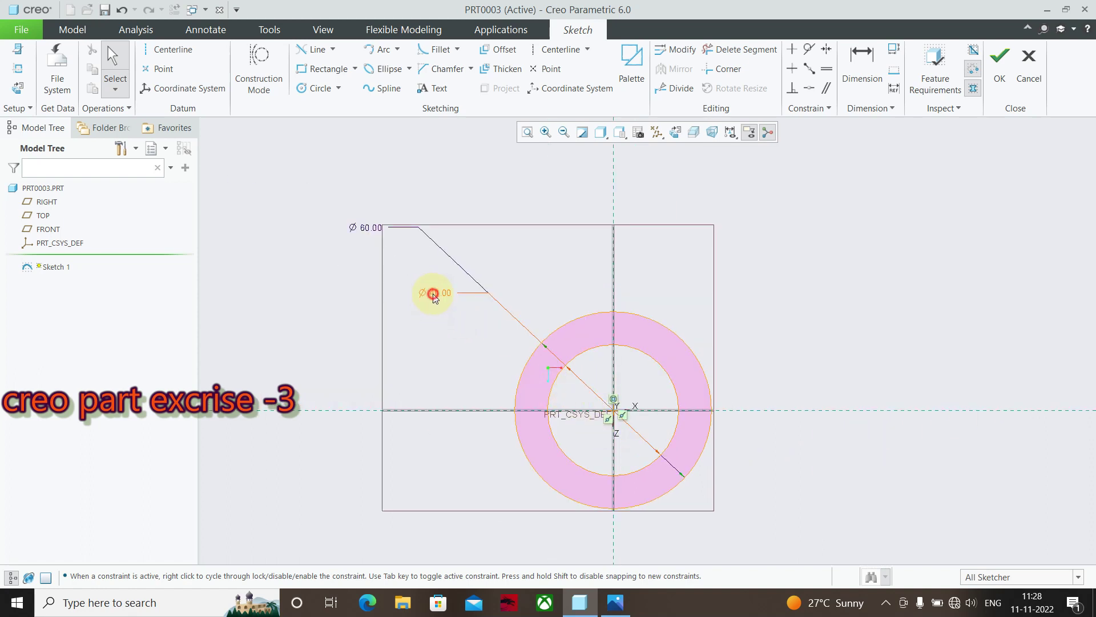
drag(434, 296, 457, 388)
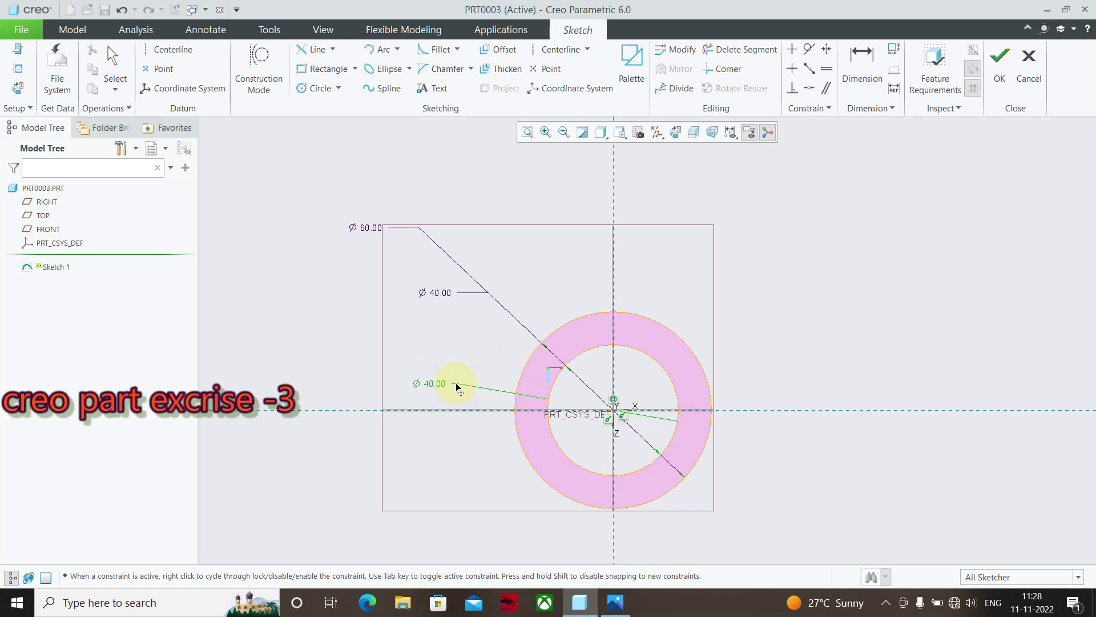
mouse_move(355, 227)
mouse_down()
mouse_move(448, 326)
mouse_move(450, 440)
mouse_up()
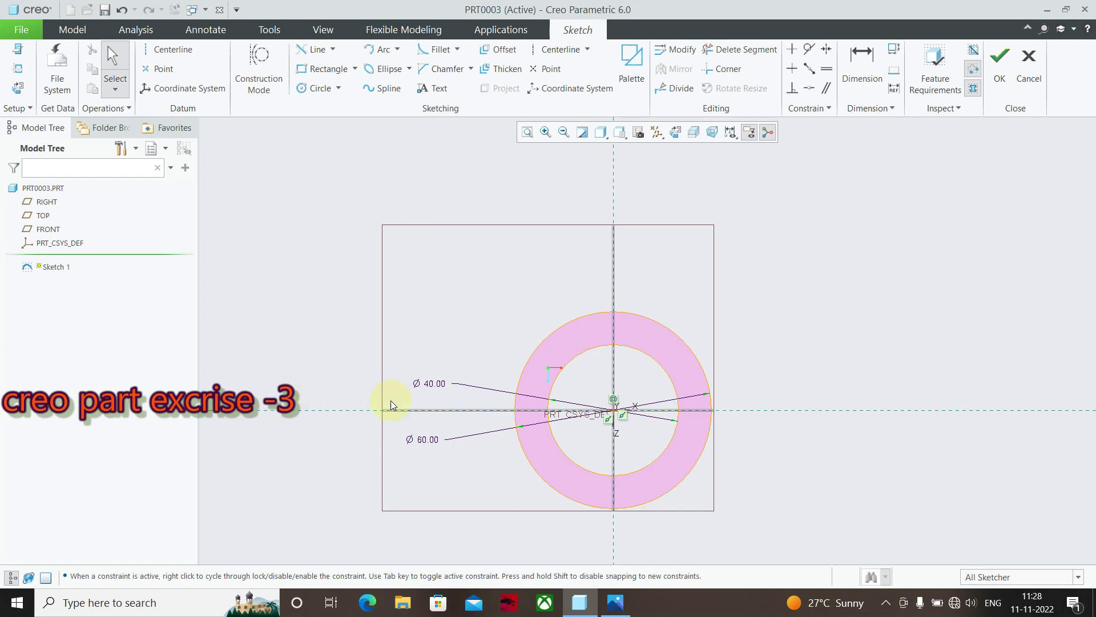
key(alt+Tab)
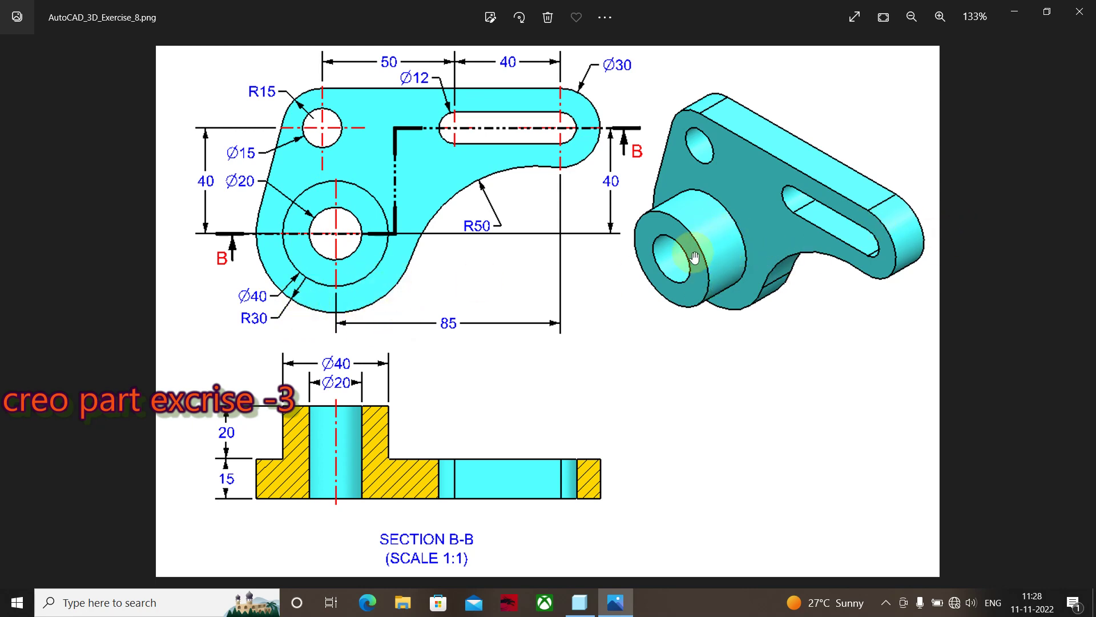
Step: Delete the inner Ø40 circle, keeping the Ø60 circle, and recheck the drawing
key(alt+Tab)
click(643, 358)
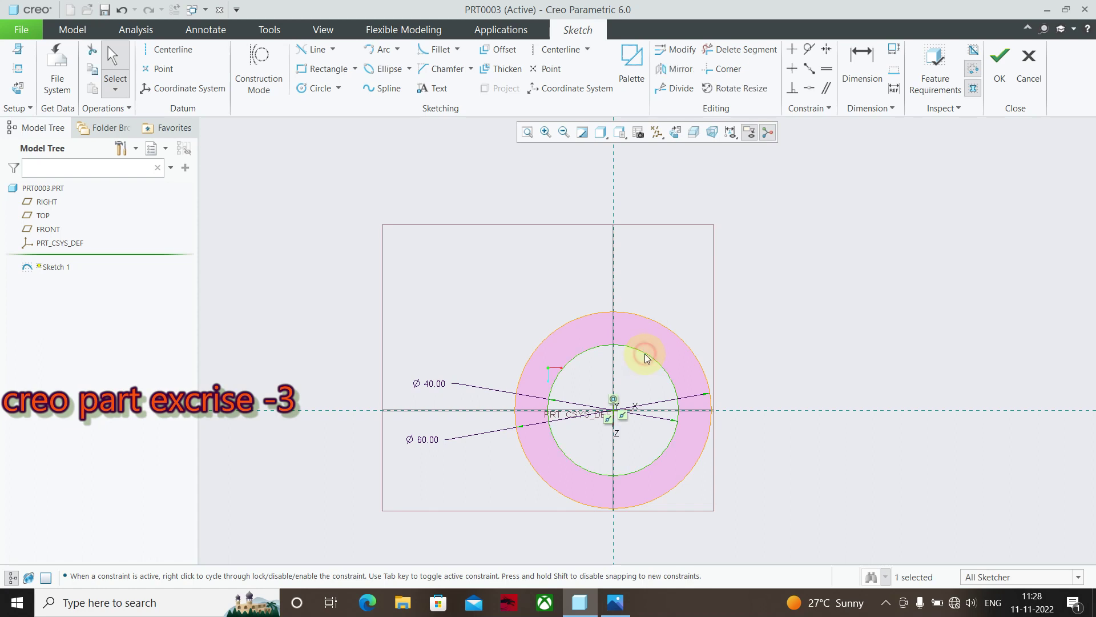
click(672, 314)
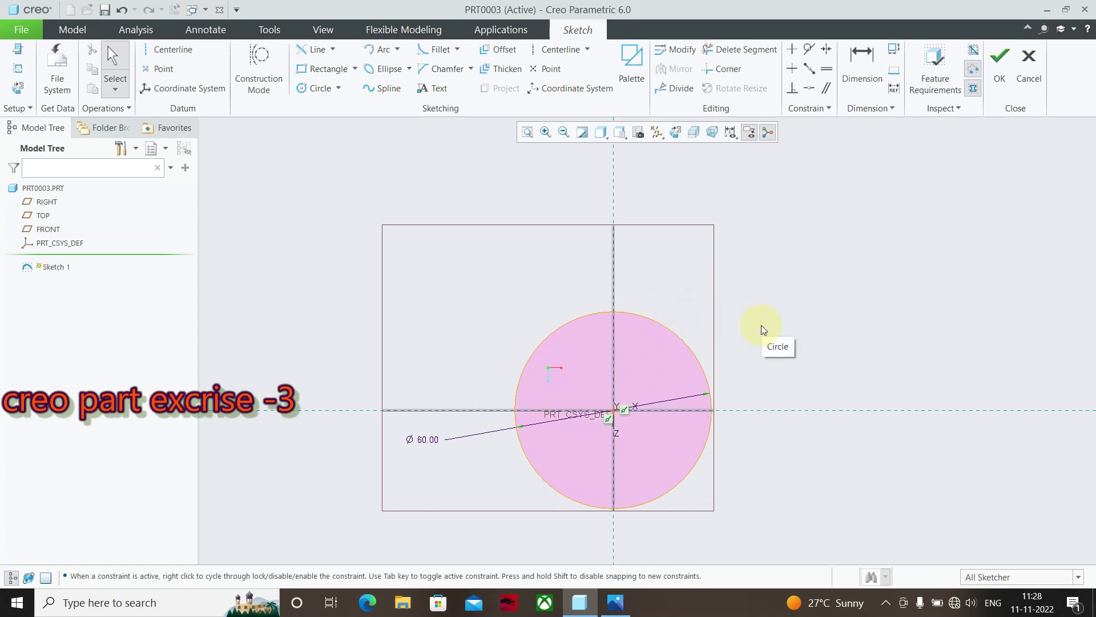
key(alt+Tab)
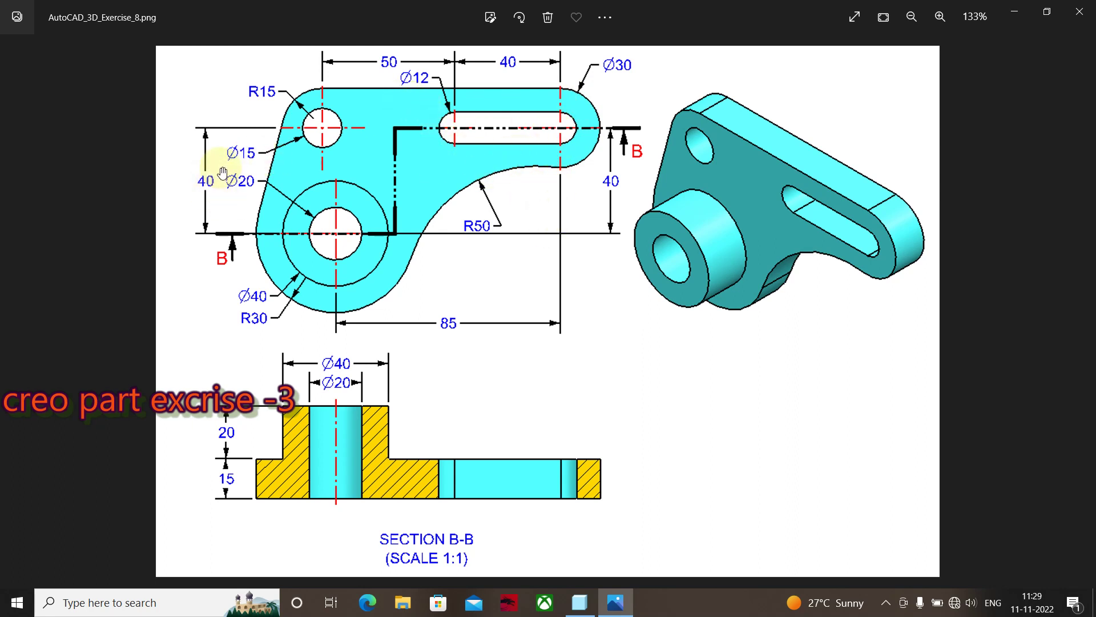
key(alt+Tab)
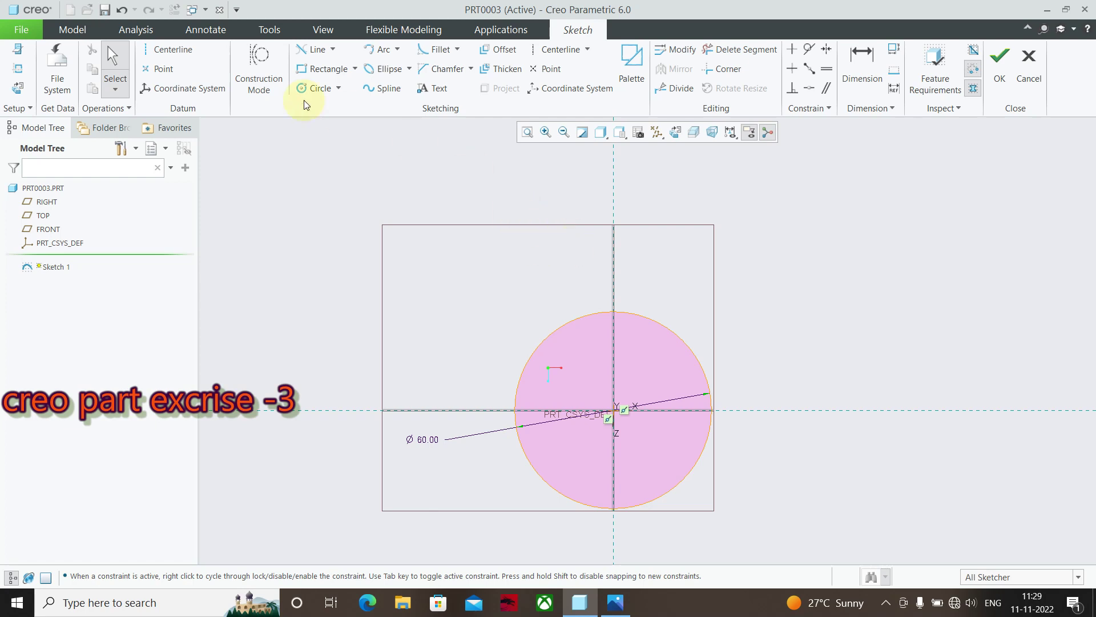
Step: Draw two concentric circles on a new centre to the upper right
click(327, 89)
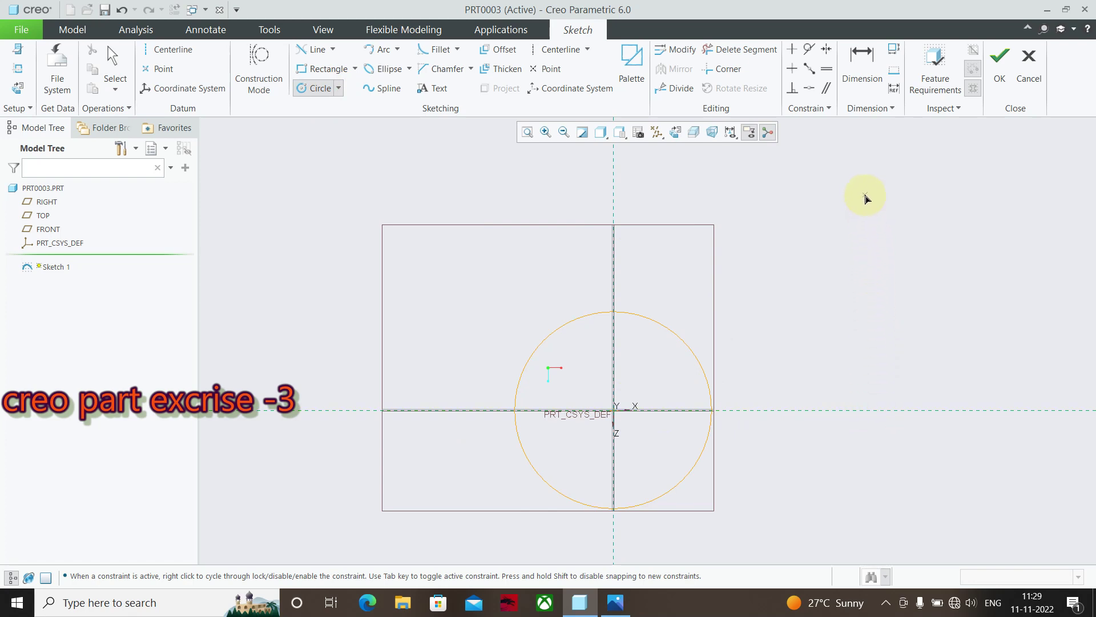
click(865, 195)
click(876, 233)
click(865, 195)
click(874, 213)
middle_click(882, 325)
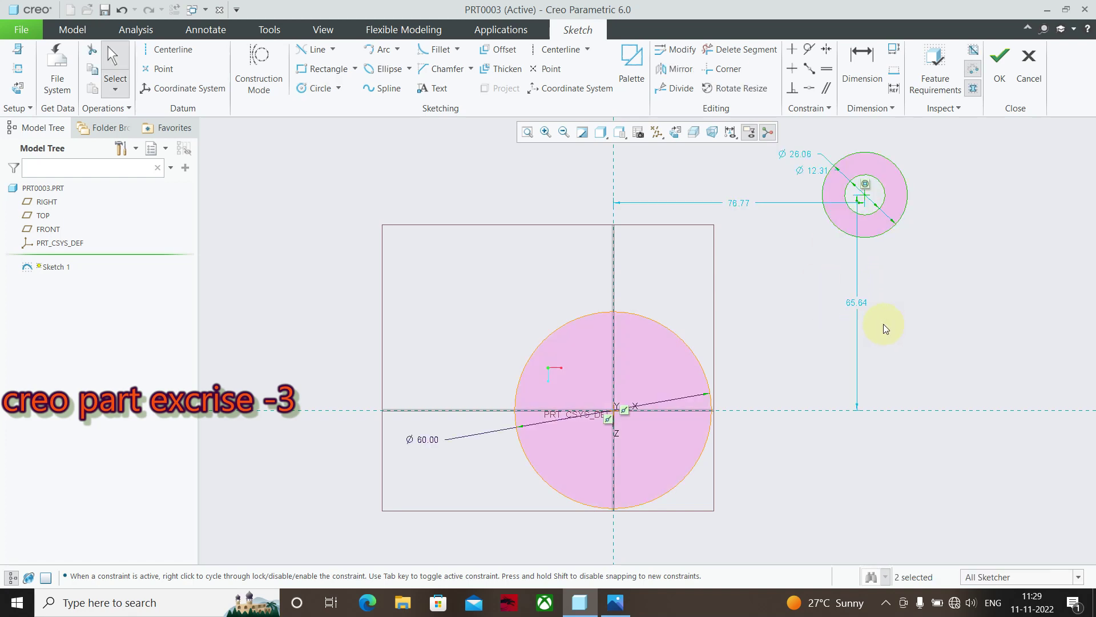
Step: Inspect the 65.64 vertical distance without changing it, then view the reference drawing
click(864, 304)
double_click(861, 303)
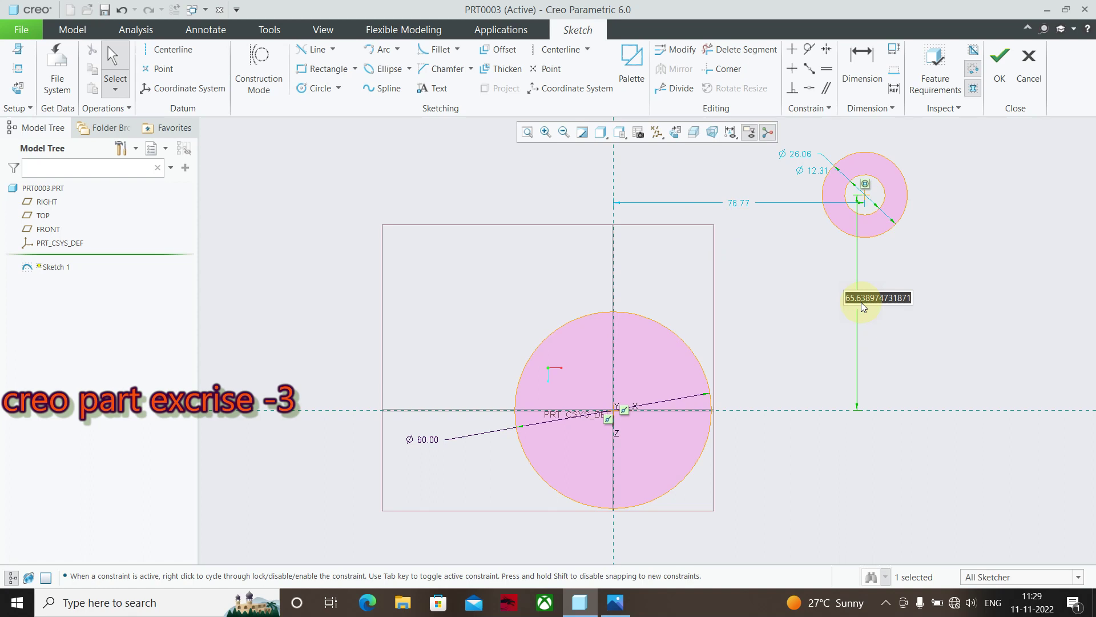
click(981, 252)
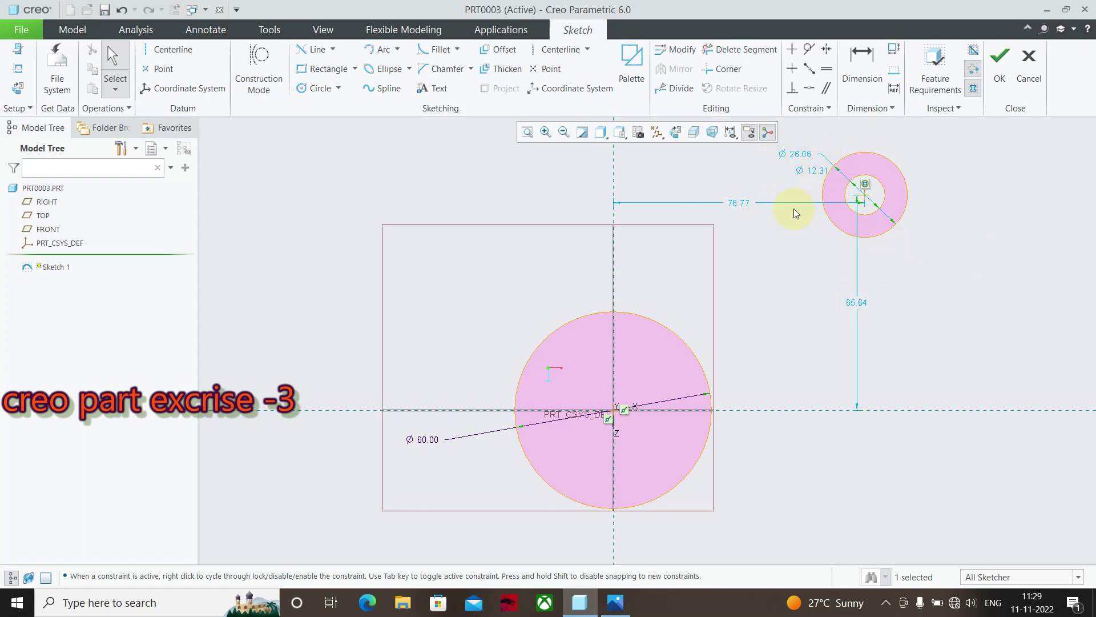
key(alt+Tab)
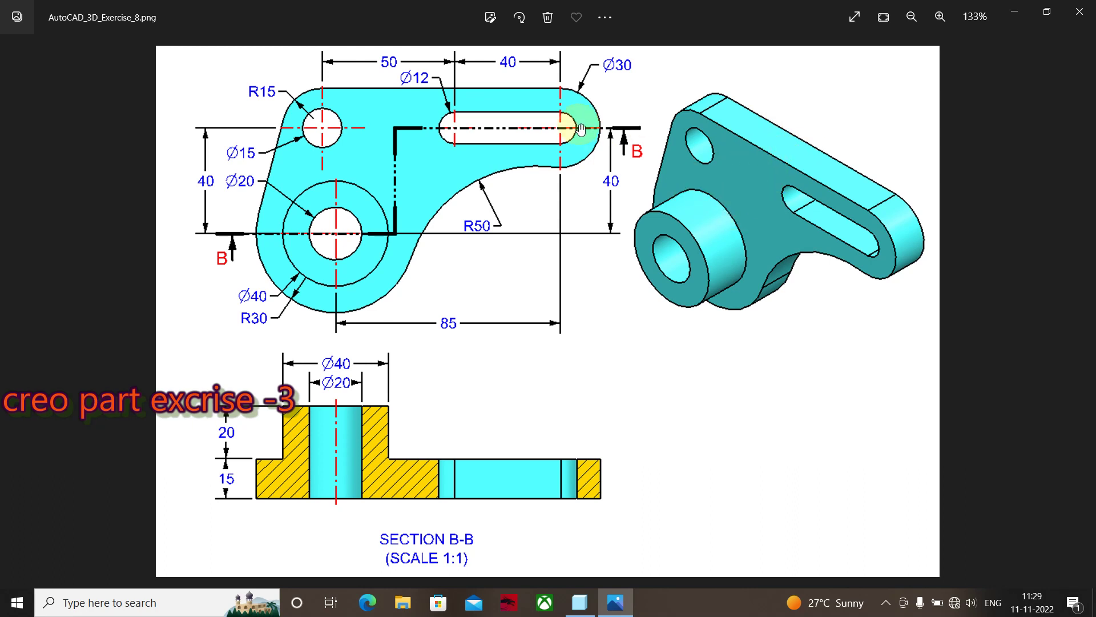
Step: Set the upper-right ring's diameters to Ø30 outside and Ø12 inside
key(alt+Tab)
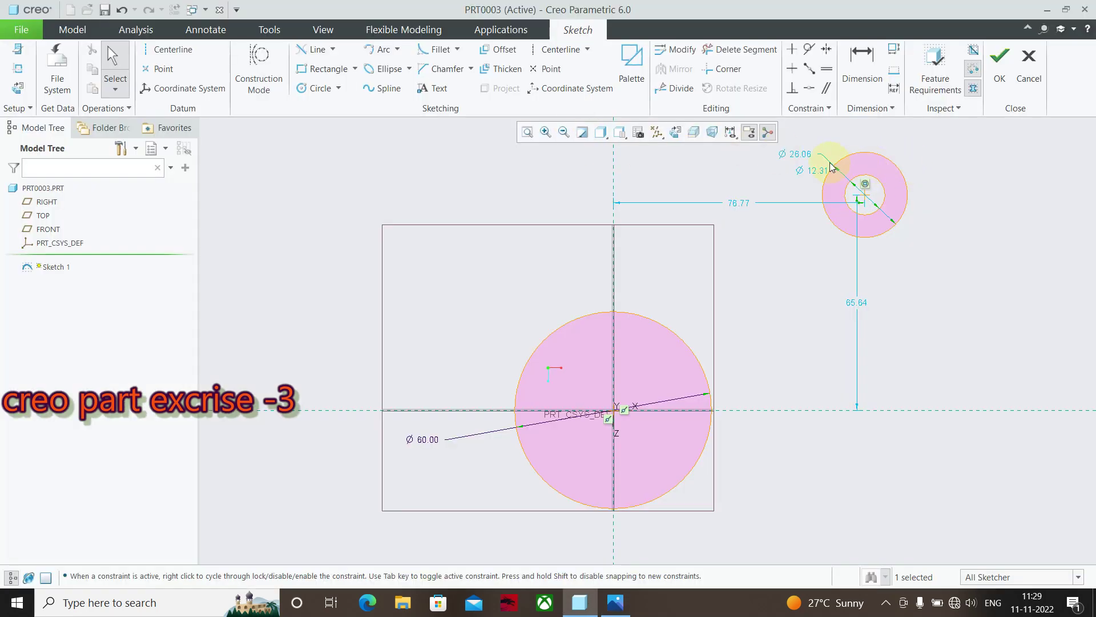
double_click(798, 154)
text(30)
key(Return)
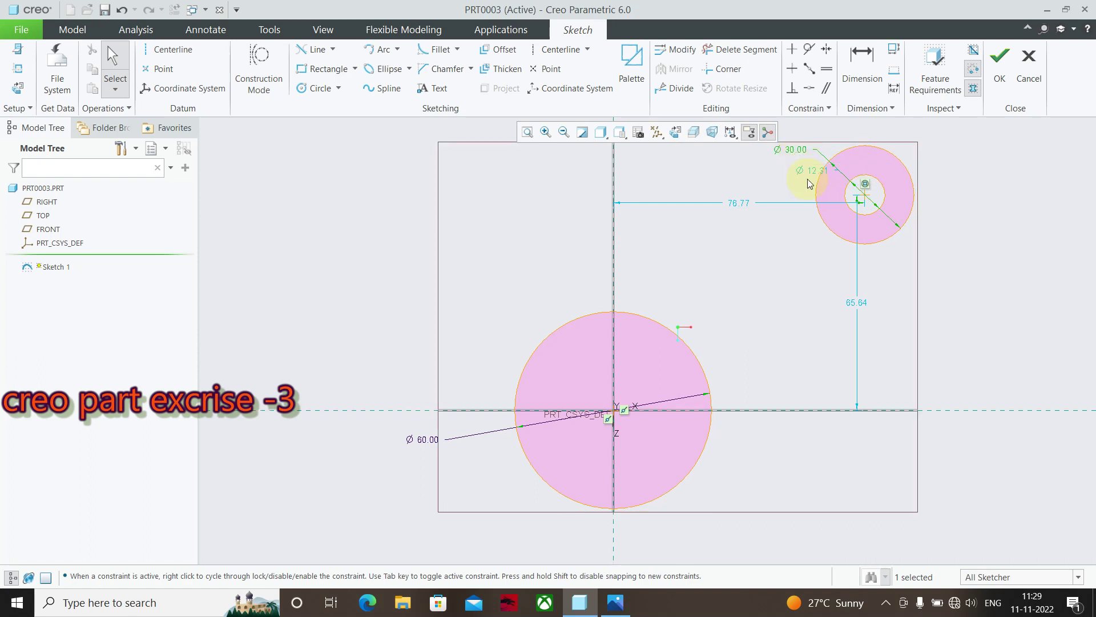
double_click(808, 170)
text(12)
key(Return)
key(alt+Tab)
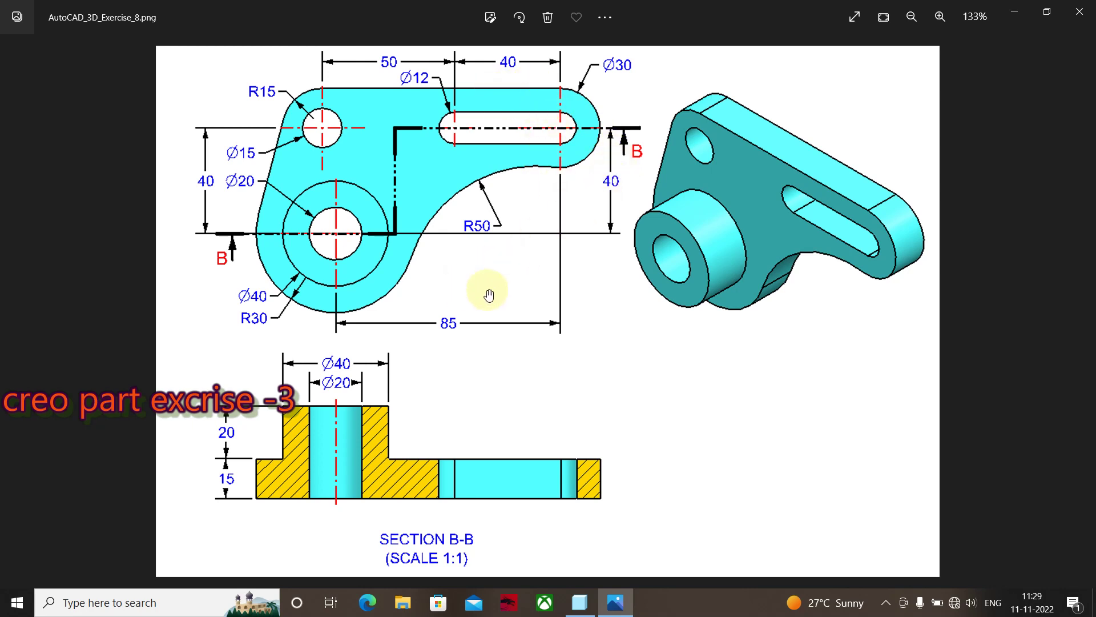
key(alt+Tab)
Step: Place the ring's centre 85 right of and 40 above the origin
double_click(742, 205)
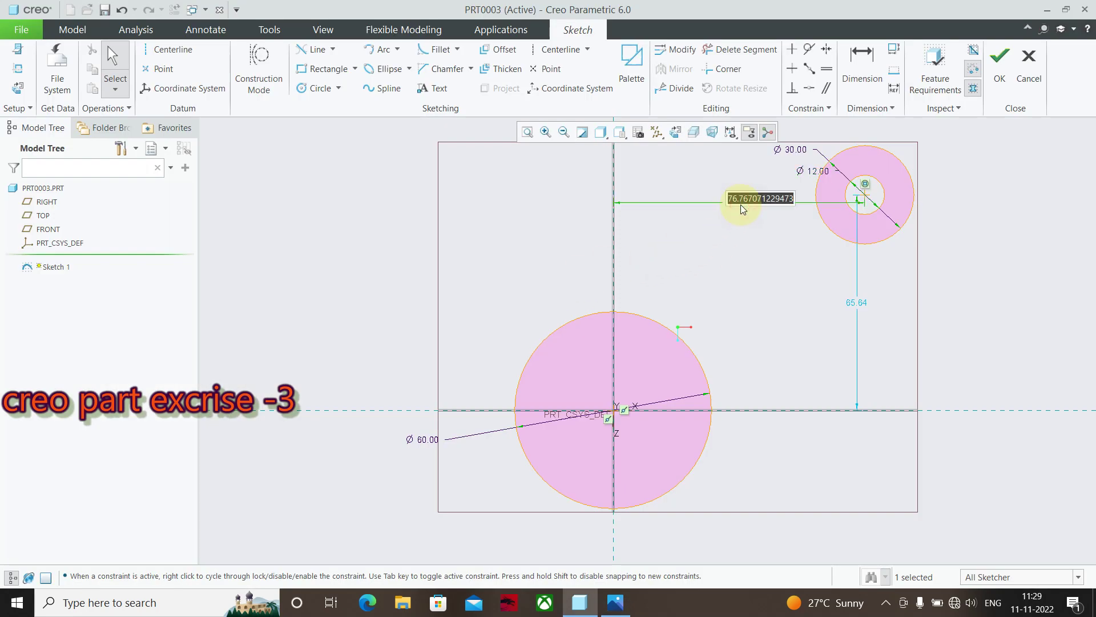
text(85)
key(Return)
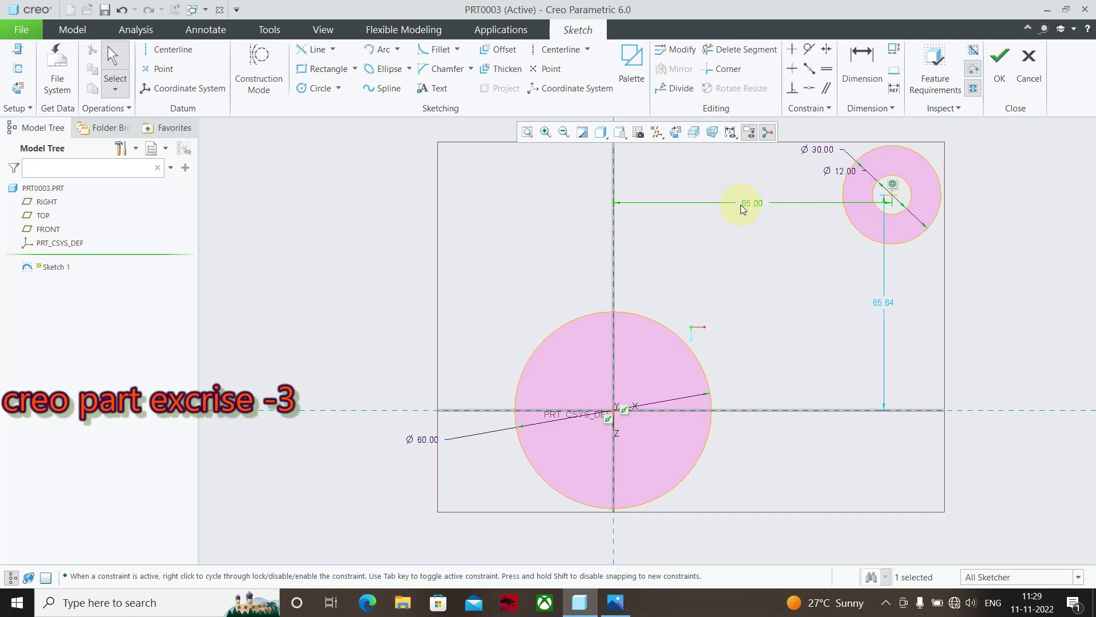
double_click(887, 304)
text(40)
key(Return)
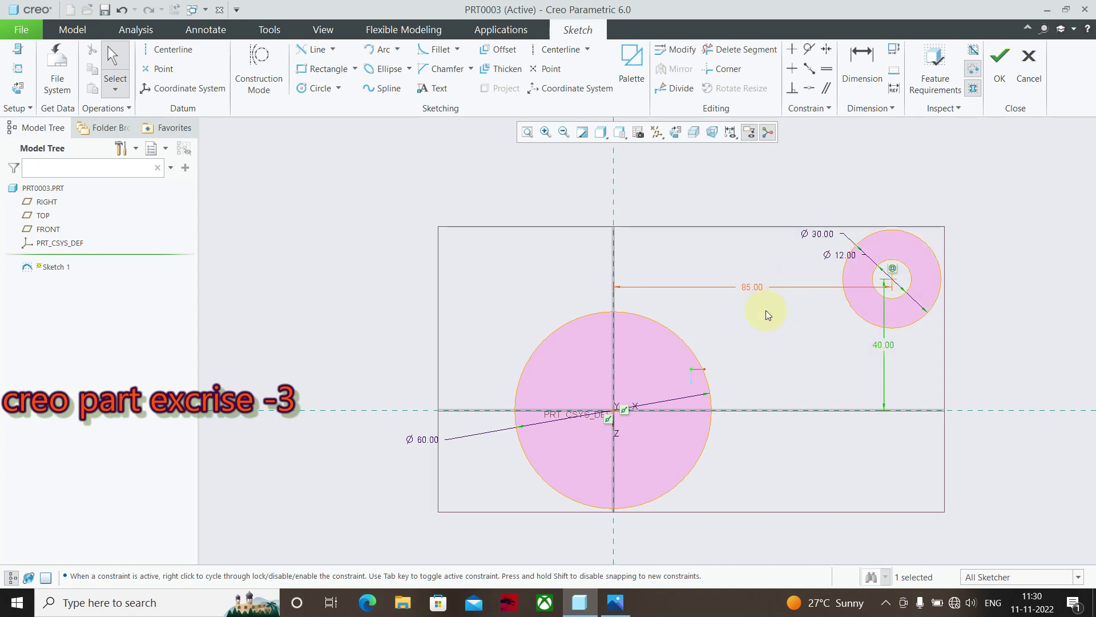
Step: Move the Ø12 and Ø30 labels to the upper right
click(867, 354)
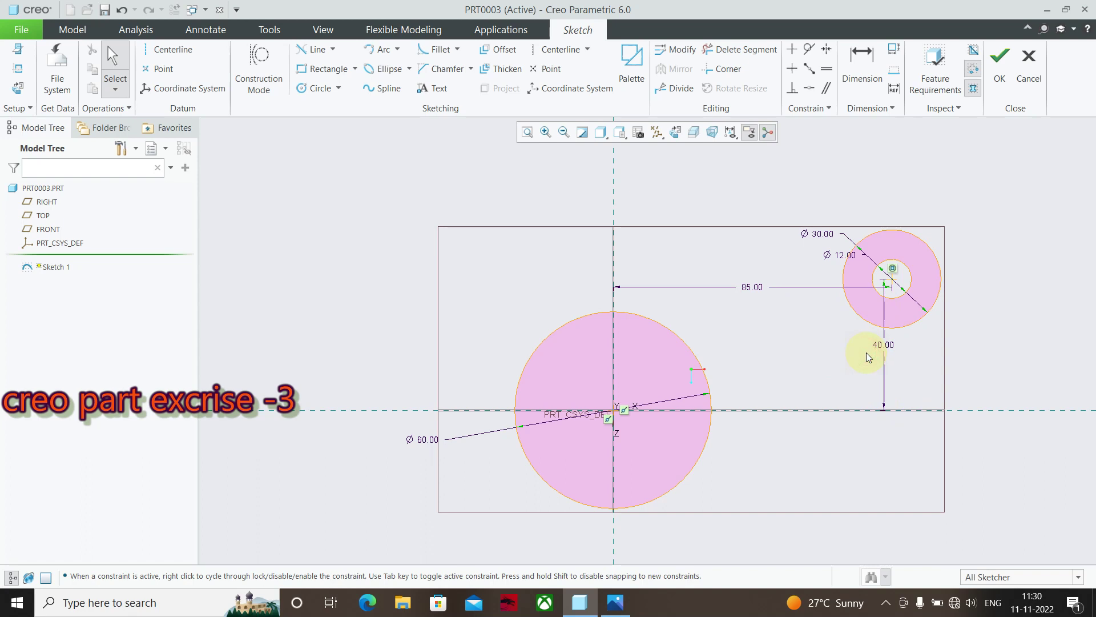
drag(842, 254, 1000, 227)
drag(820, 234, 968, 187)
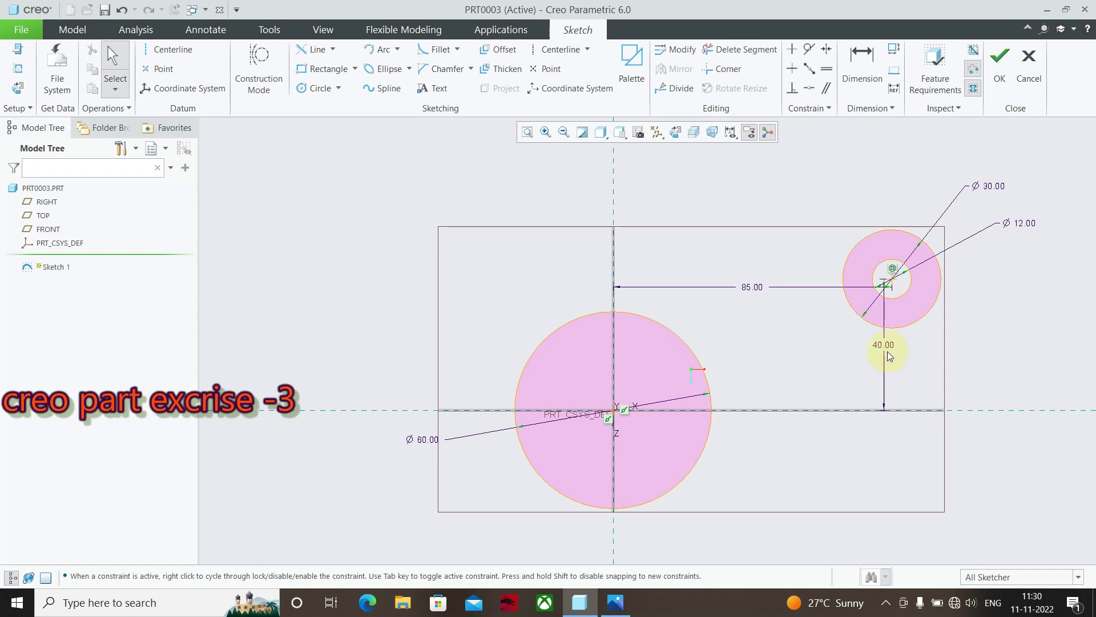
key(alt+Tab)
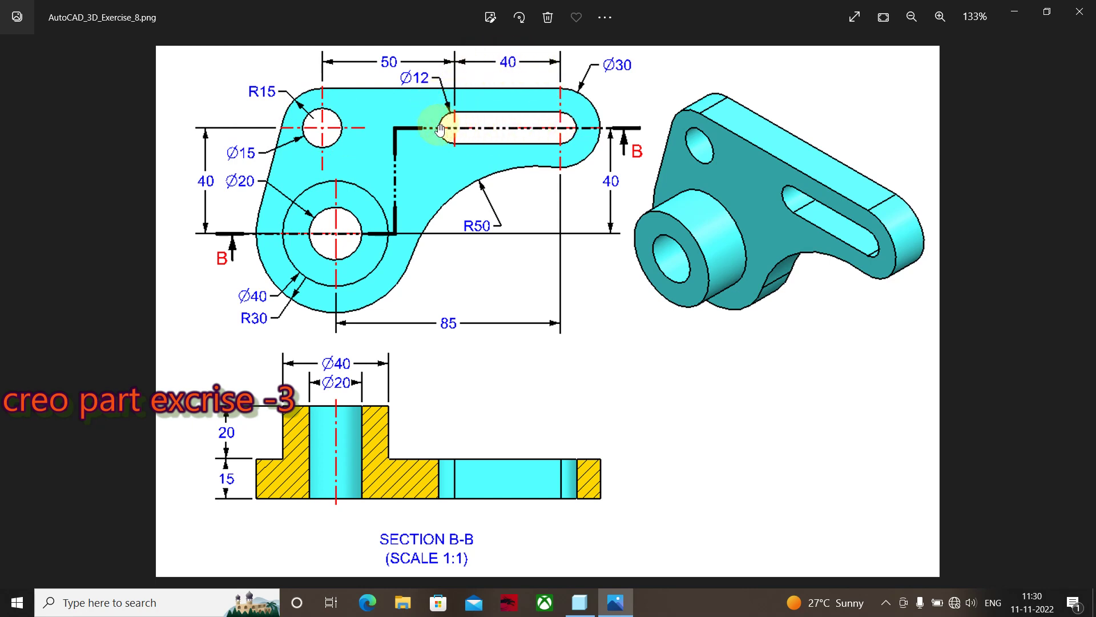
key(alt+Tab)
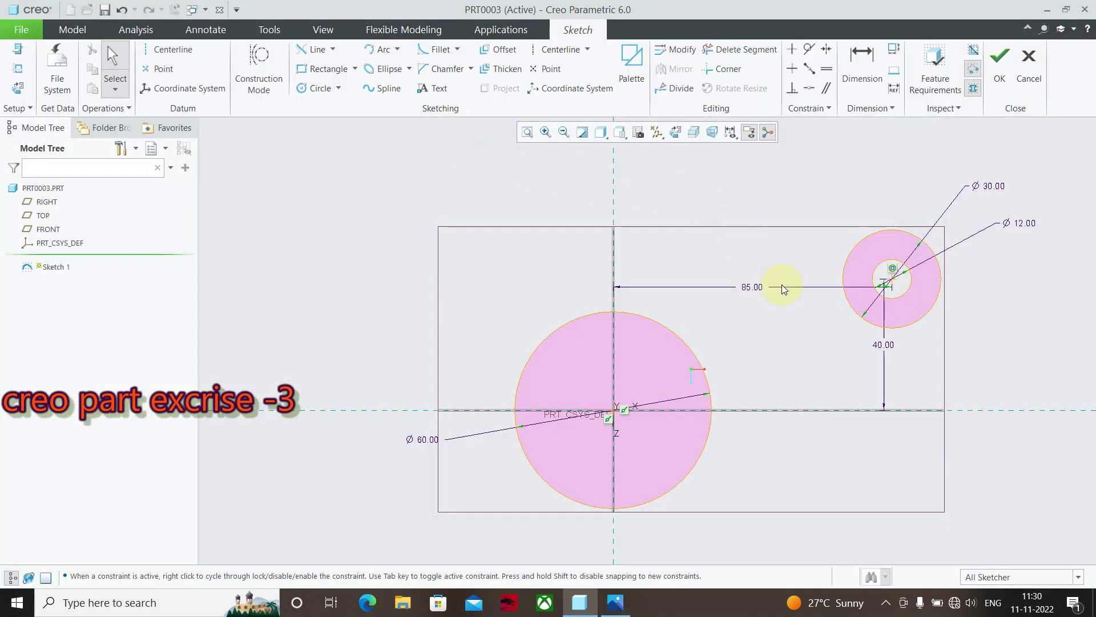
Step: Draw a Ø12 circle left of the ring, level with its centre
click(315, 88)
click(891, 279)
click(774, 284)
click(770, 279)
click(777, 295)
middle_click(757, 343)
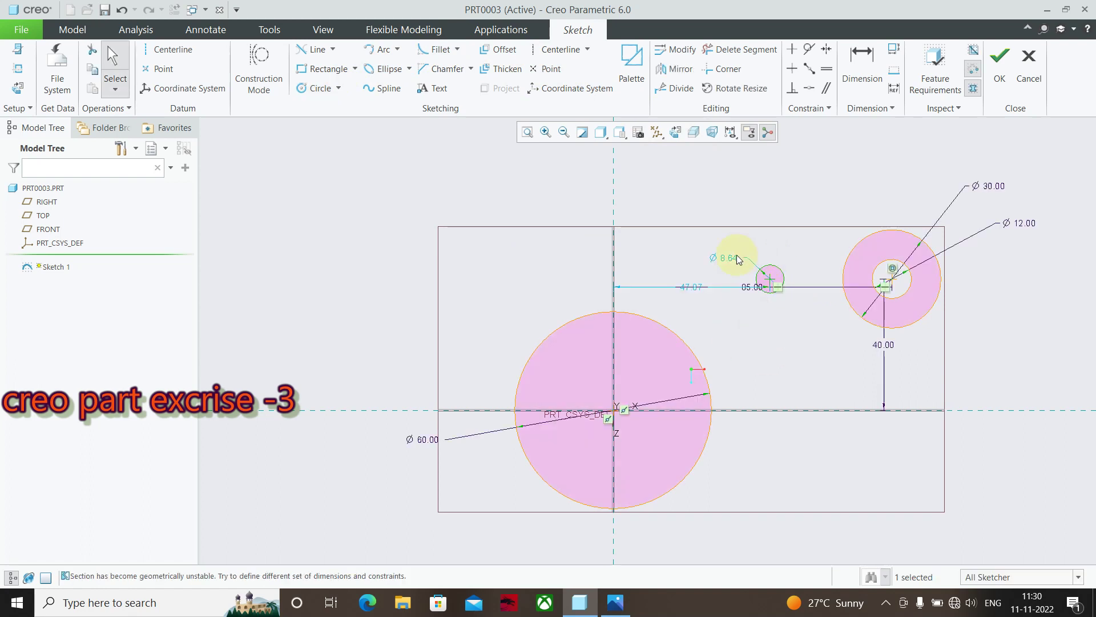
text(12)
key(Return)
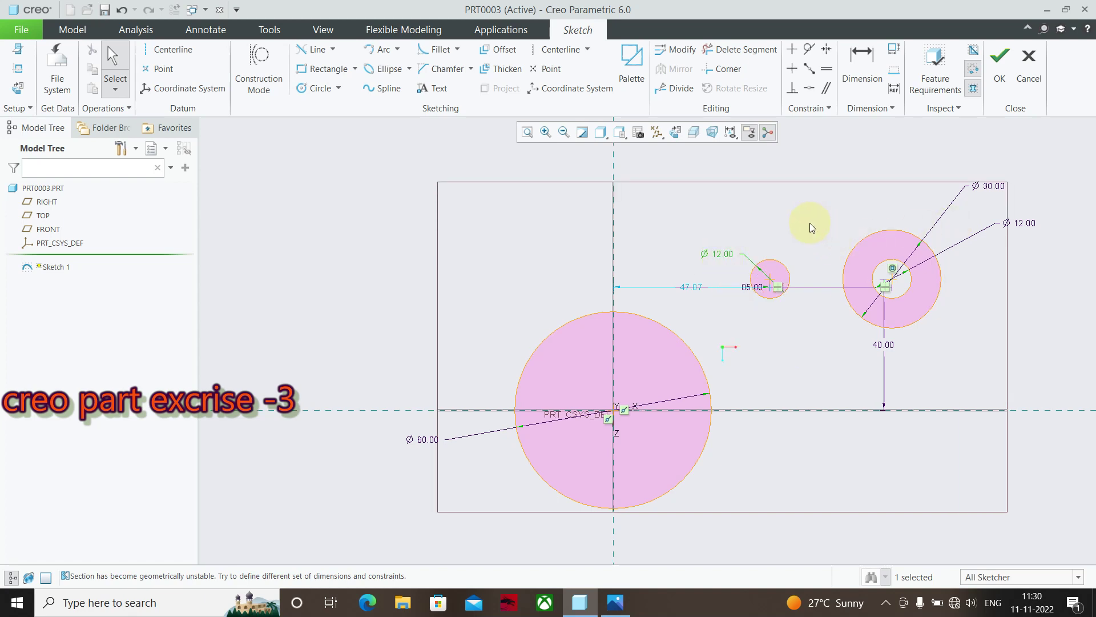
Step: Move the 47.87, 85.00 and 40.00 dimensions to clear spots
click(798, 222)
drag(690, 289, 717, 214)
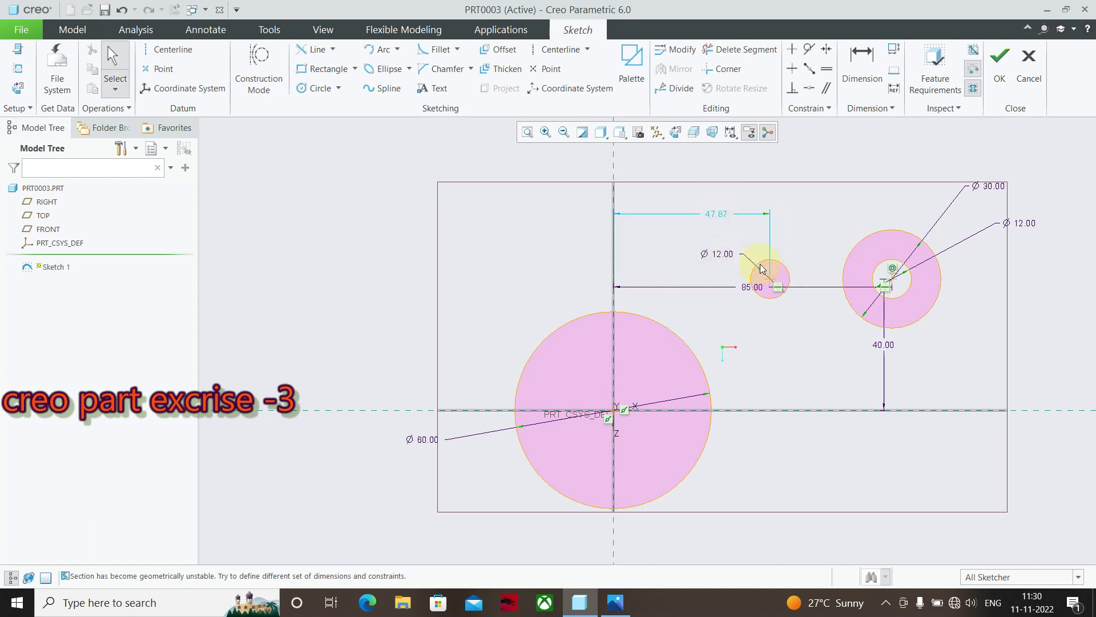
drag(742, 286, 758, 533)
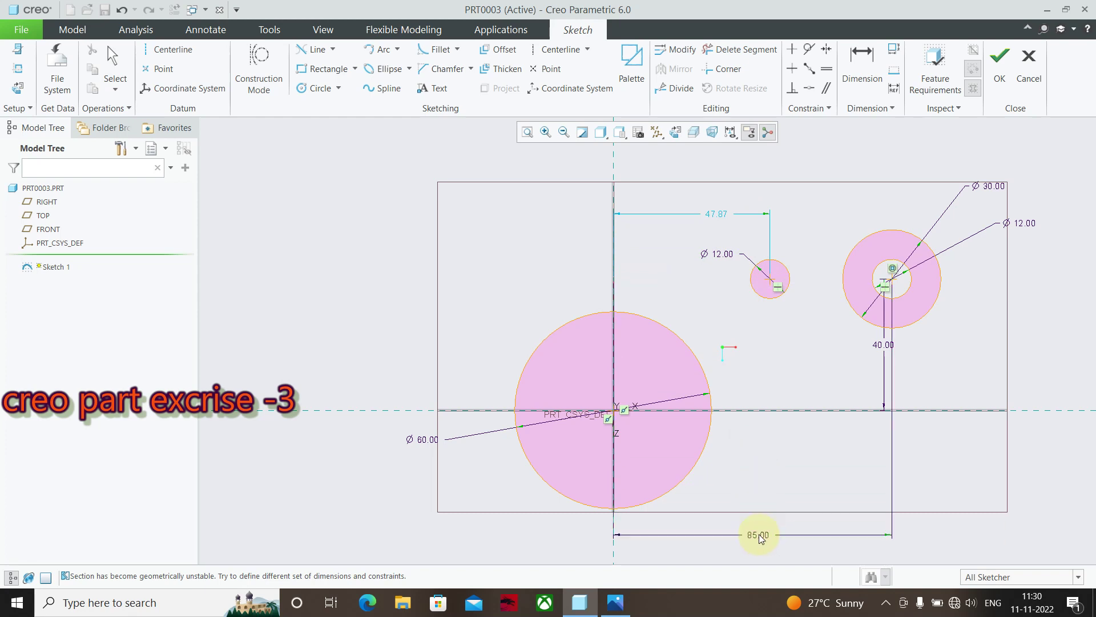
drag(880, 347, 1055, 332)
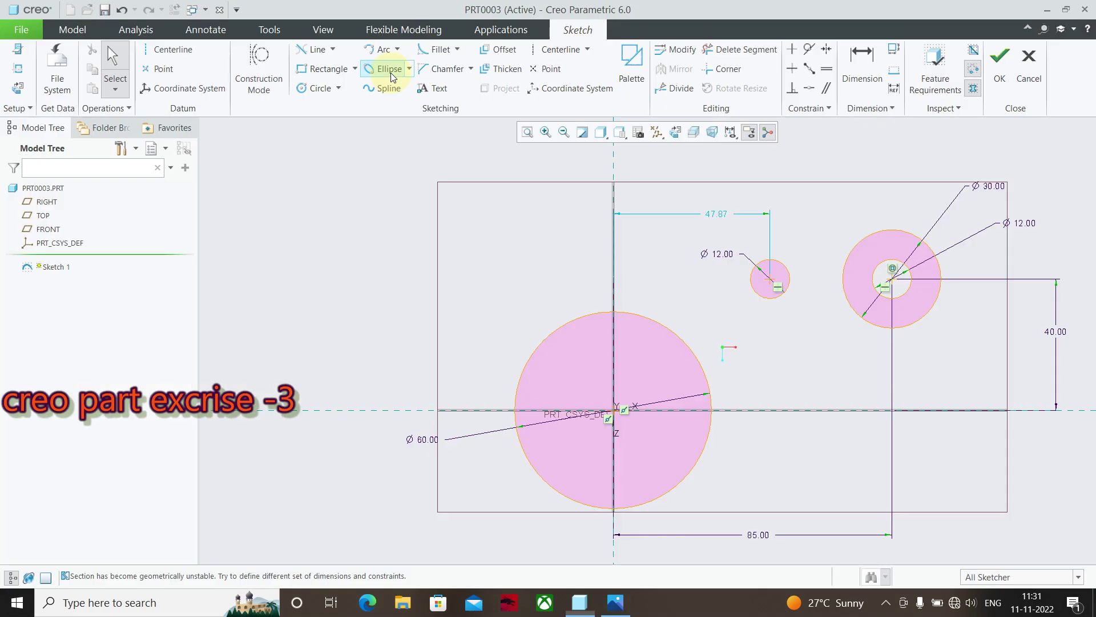
Step: Dimension the small circle's centre 40 to the left of the ring's centre
key(alt+Tab)
key(alt+Tab)
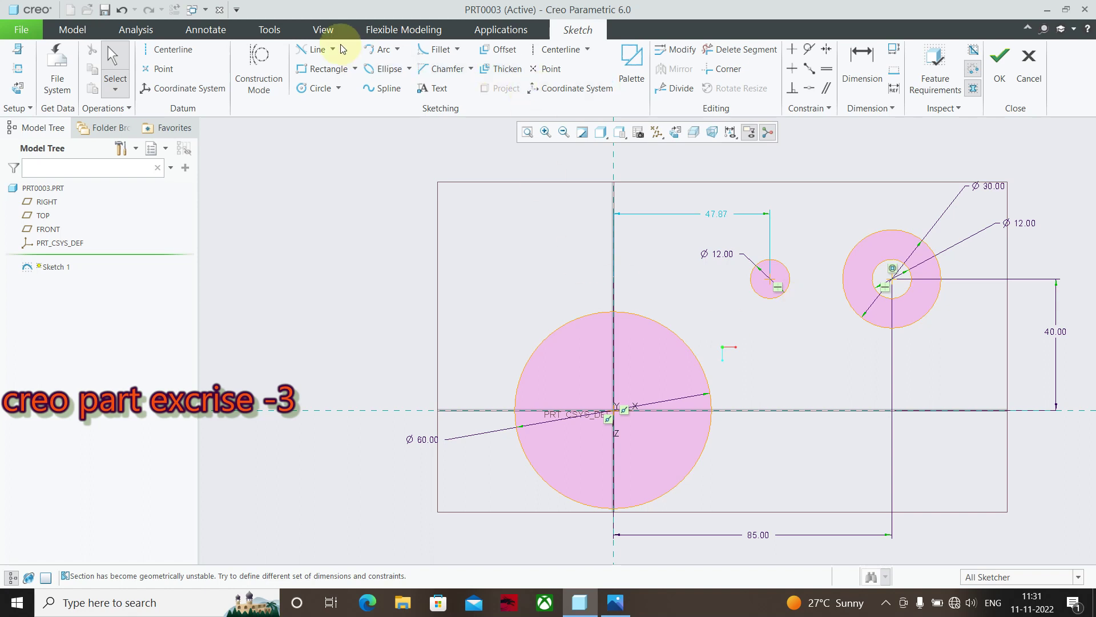
click(862, 64)
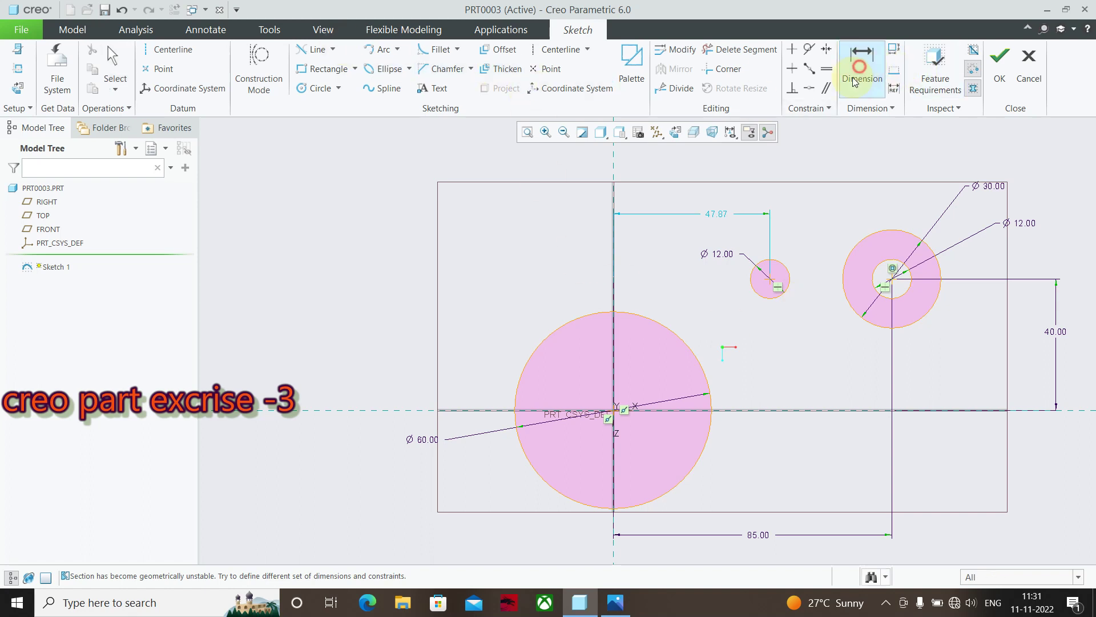
click(894, 284)
click(769, 282)
middle_click(820, 243)
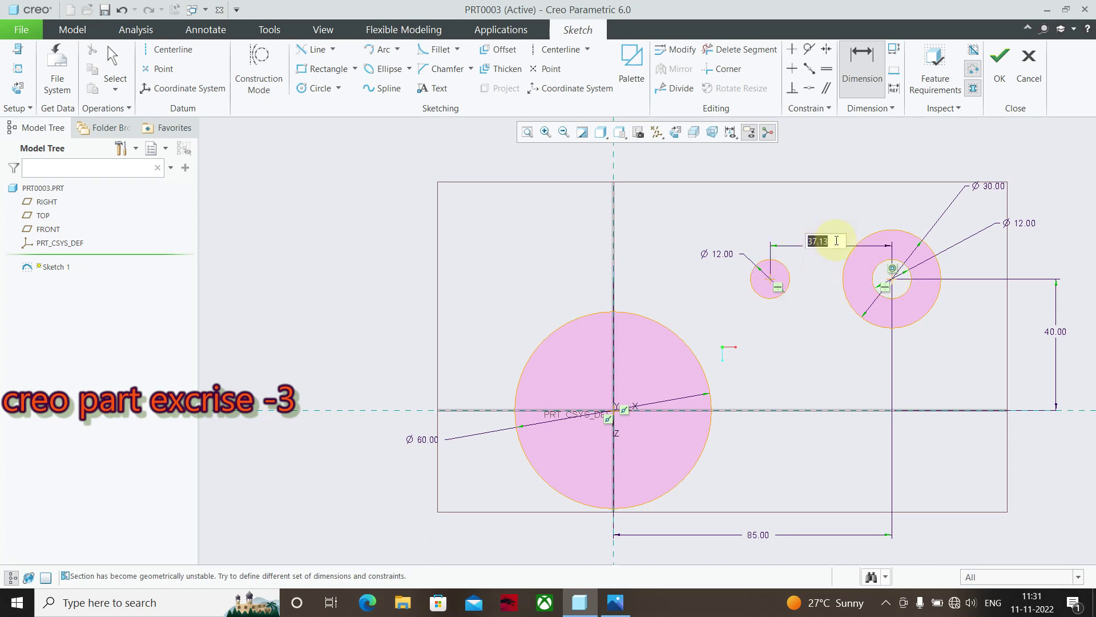
text(40)
key(Return)
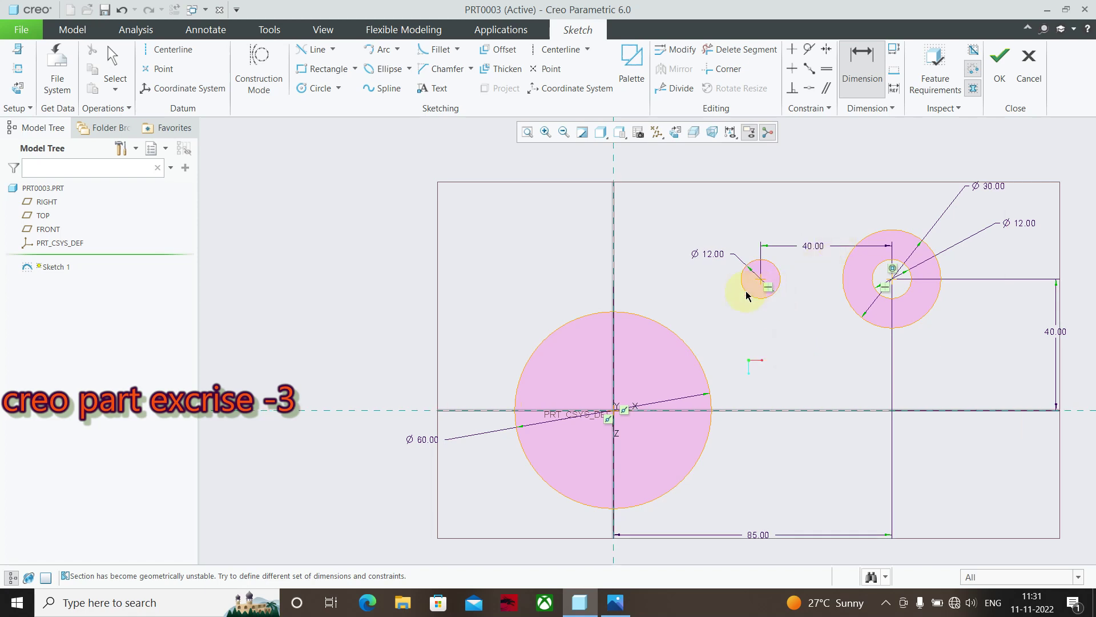
click(332, 49)
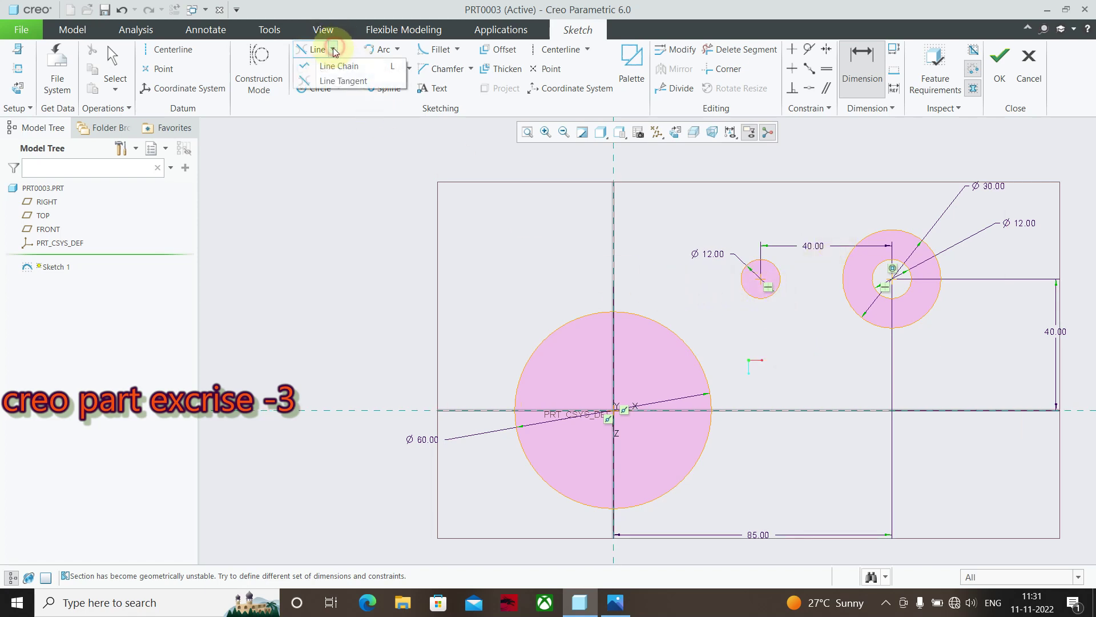
Step: Draw tangent lines joining the tops and bottoms of the small circle and ring
click(321, 81)
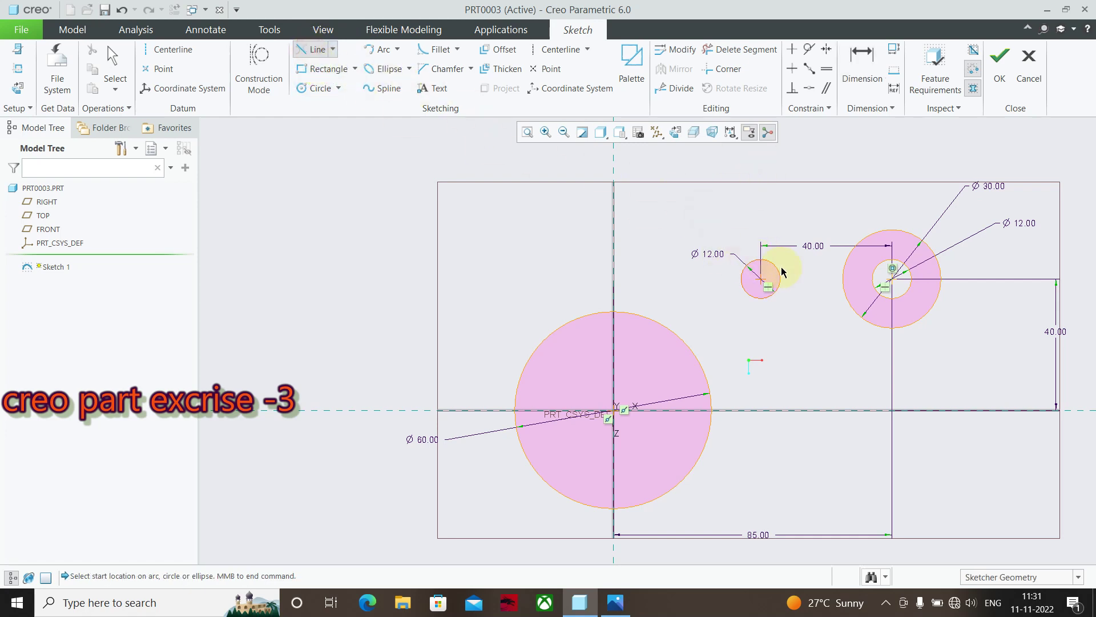
click(762, 262)
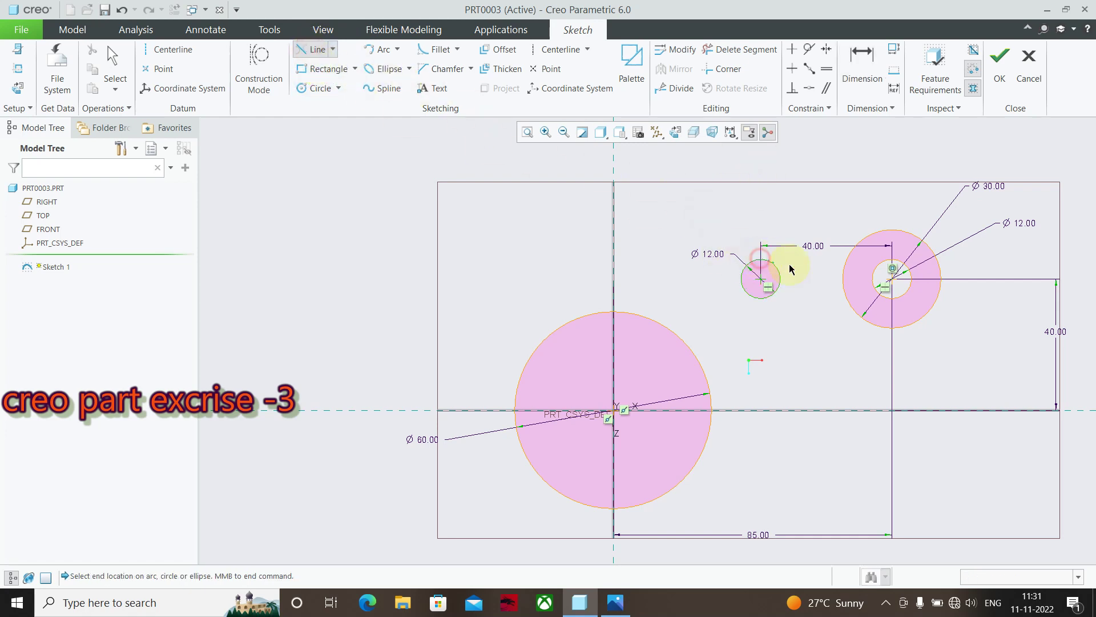
click(894, 264)
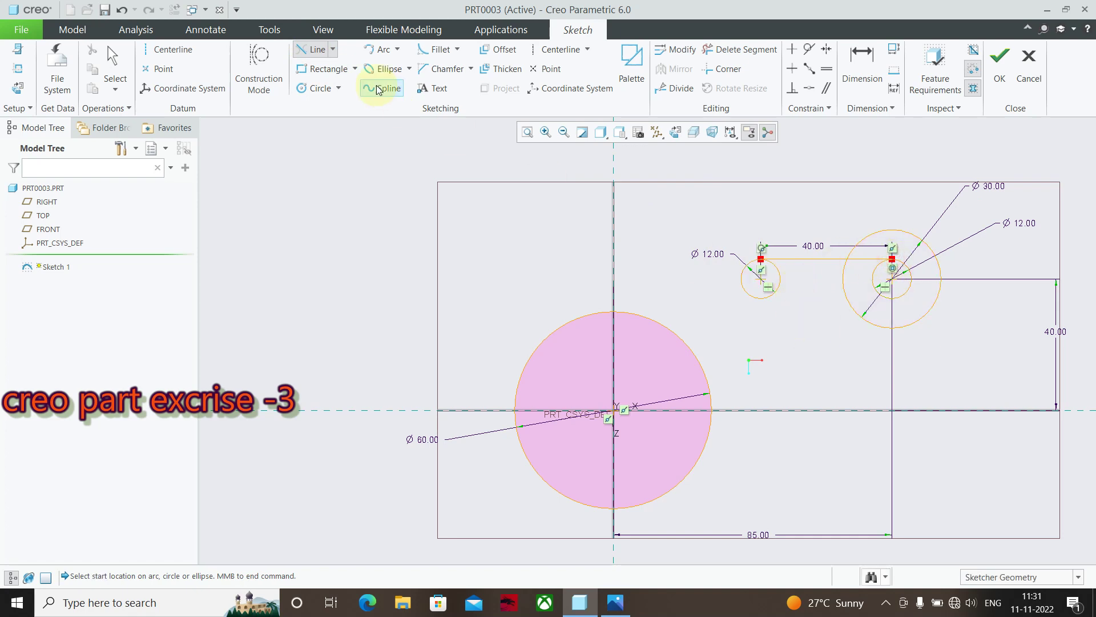
click(760, 302)
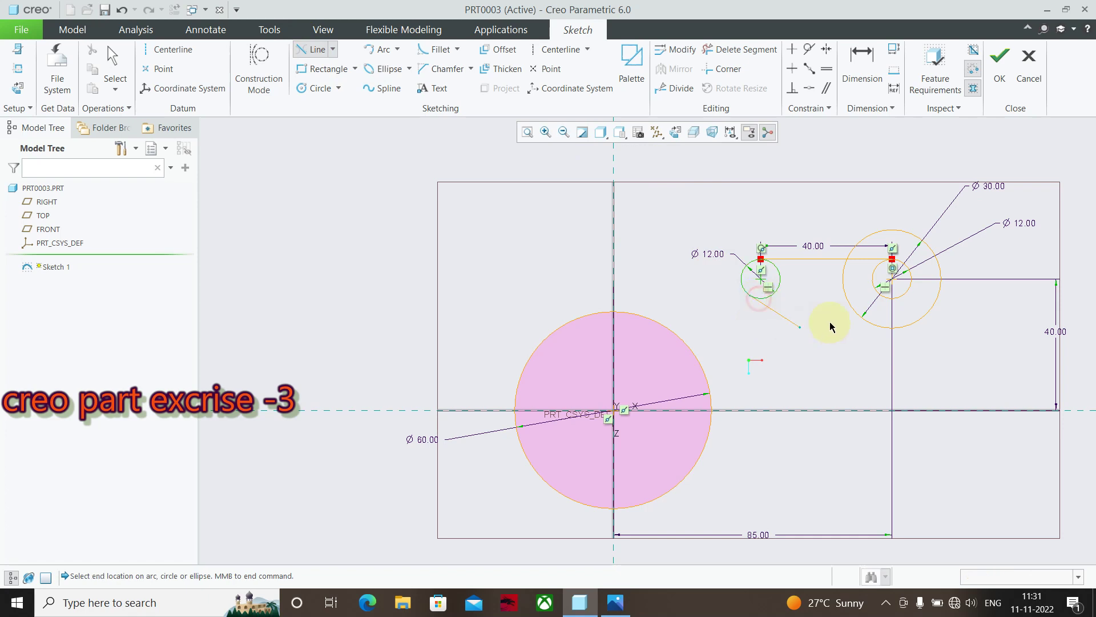
click(894, 300)
middle_click(786, 347)
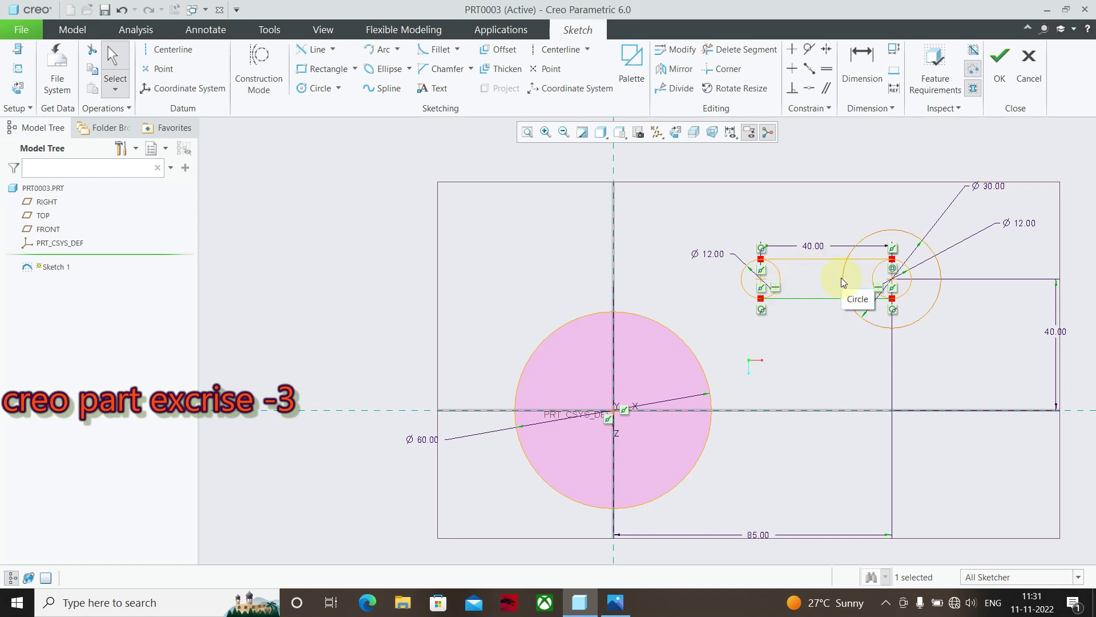
Step: Trim the inner arcs of both slot circles, restoring the one removed by mistake
click(738, 49)
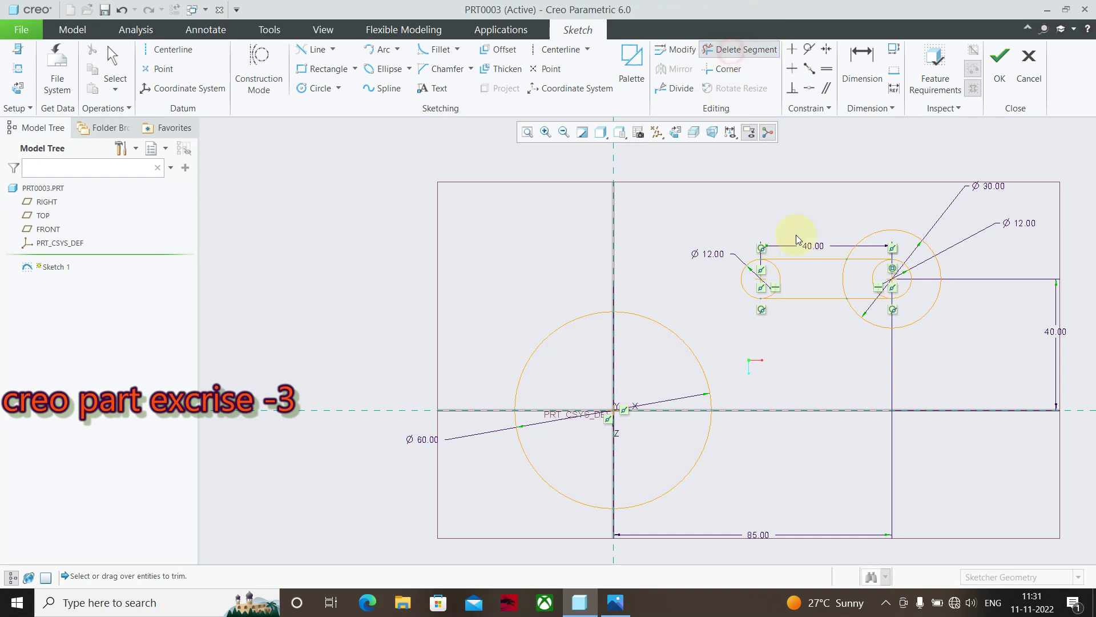
click(780, 280)
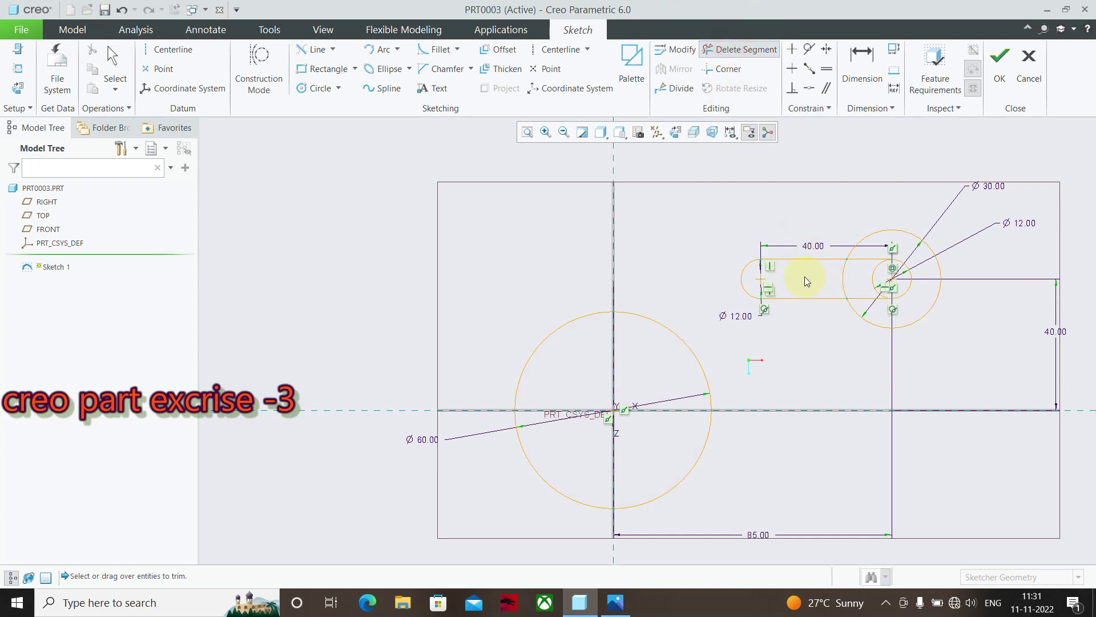
click(876, 280)
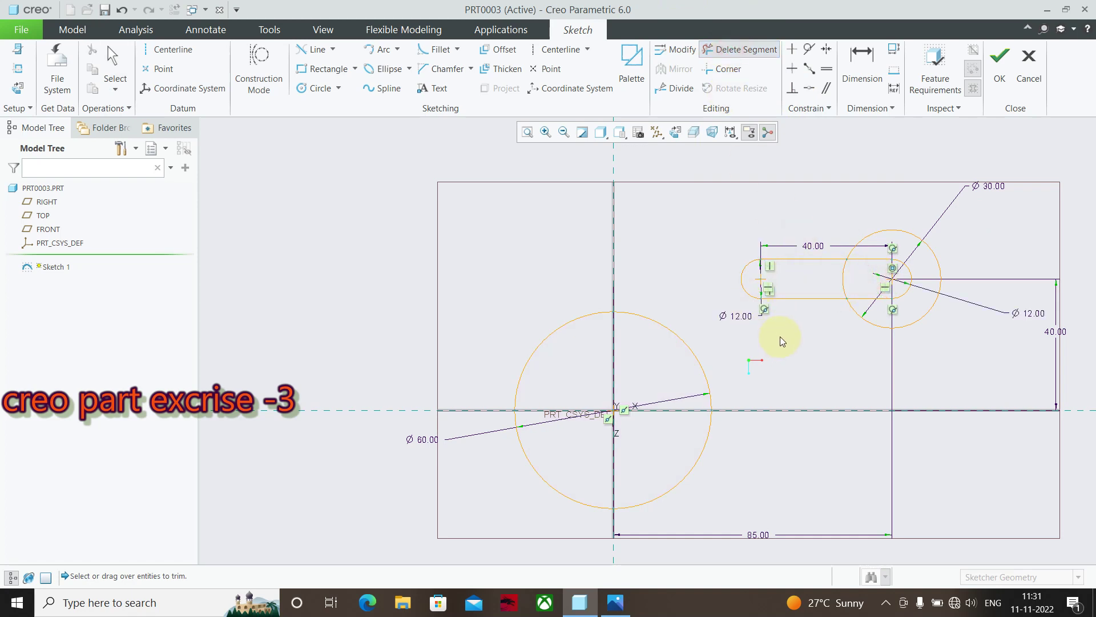
click(762, 280)
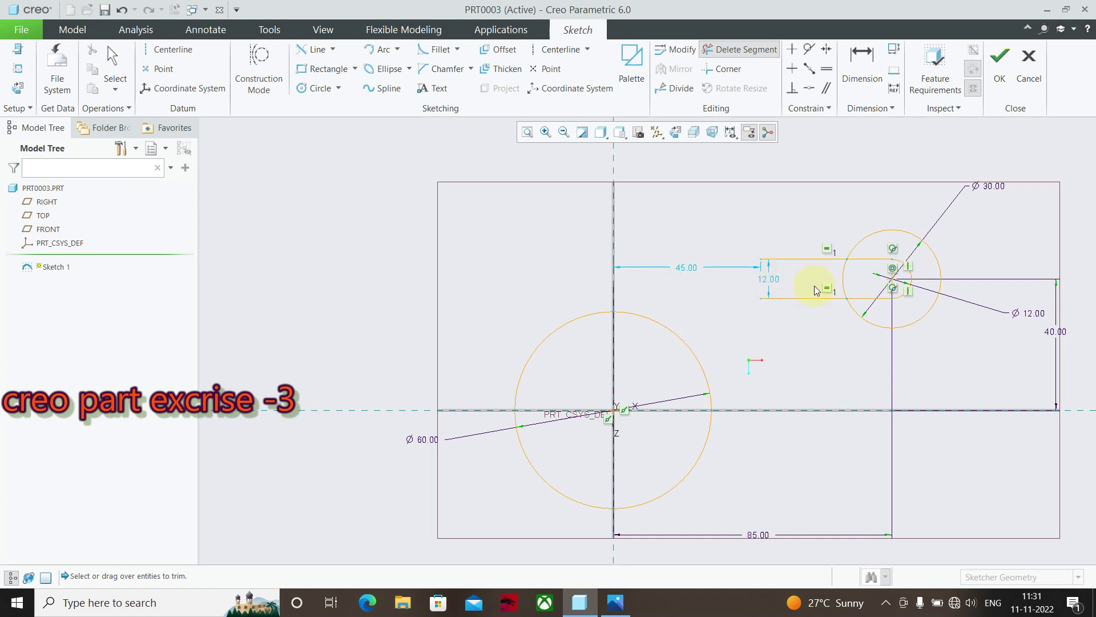
key(ctrl+z)
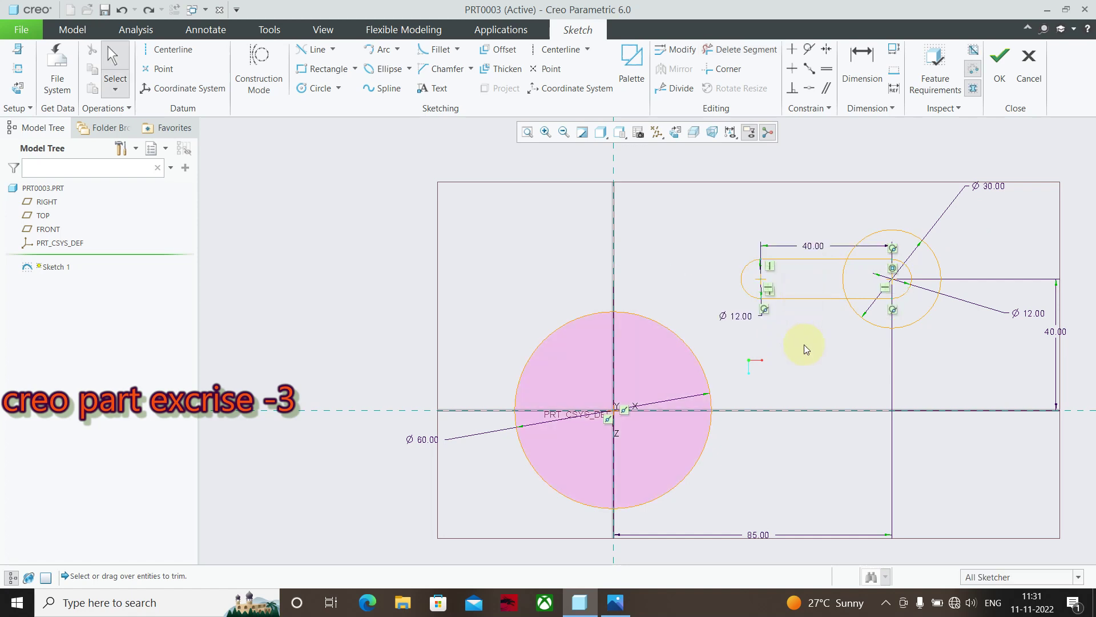
key(alt+Tab)
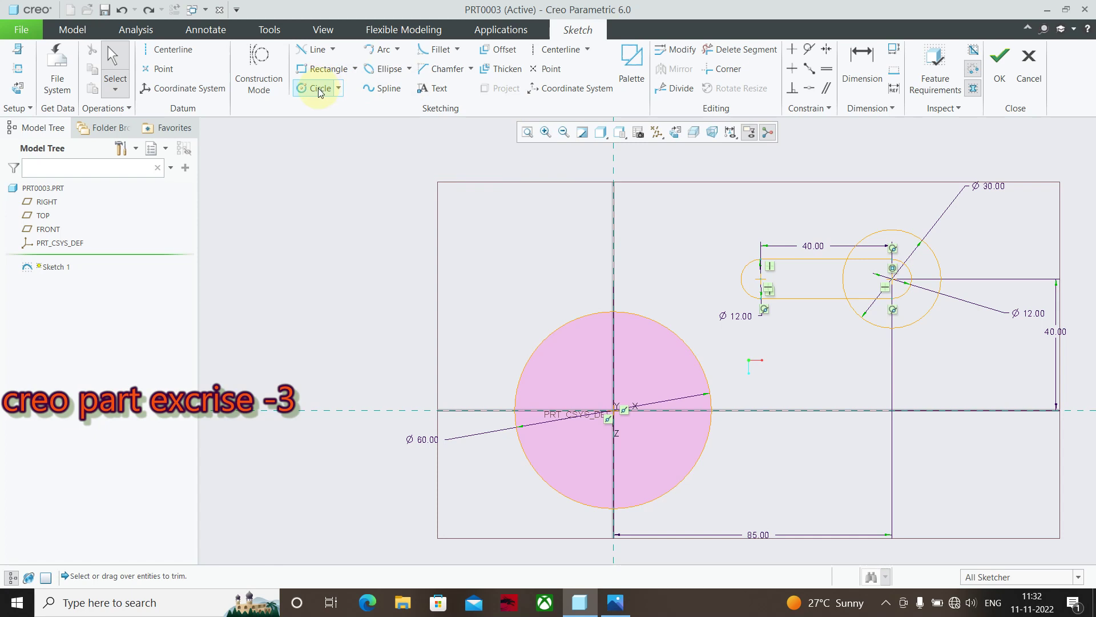
Step: Check the slot and hole sizes on the reference drawing, then return to Sketch 1
click(318, 88)
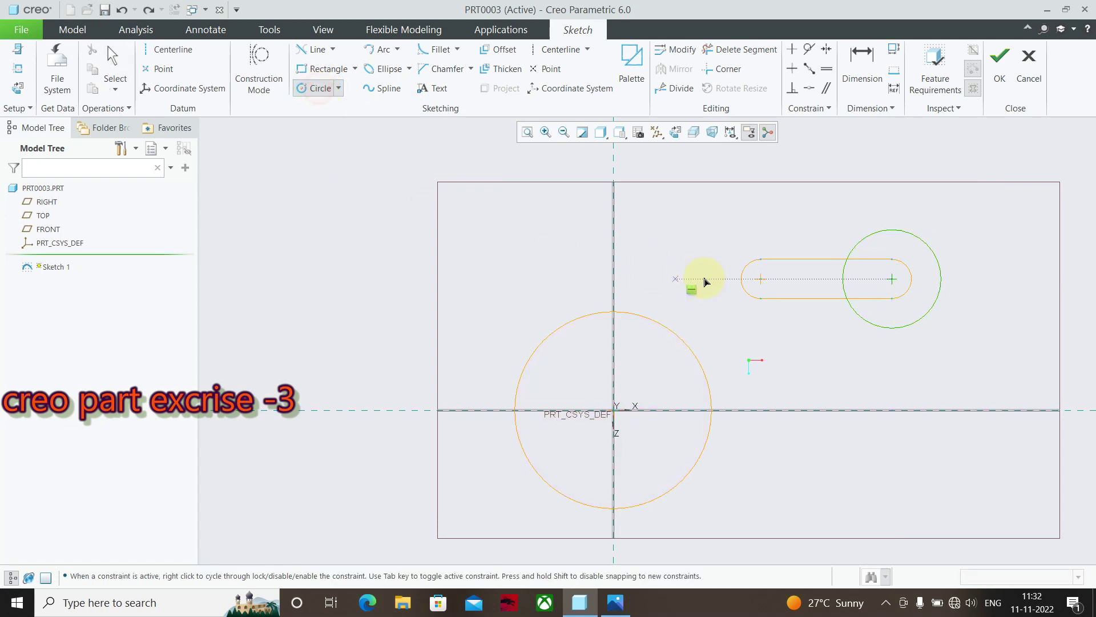
Step: Sketch two concentric circles left of the slot and set the small one to Ø15
click(579, 279)
click(594, 299)
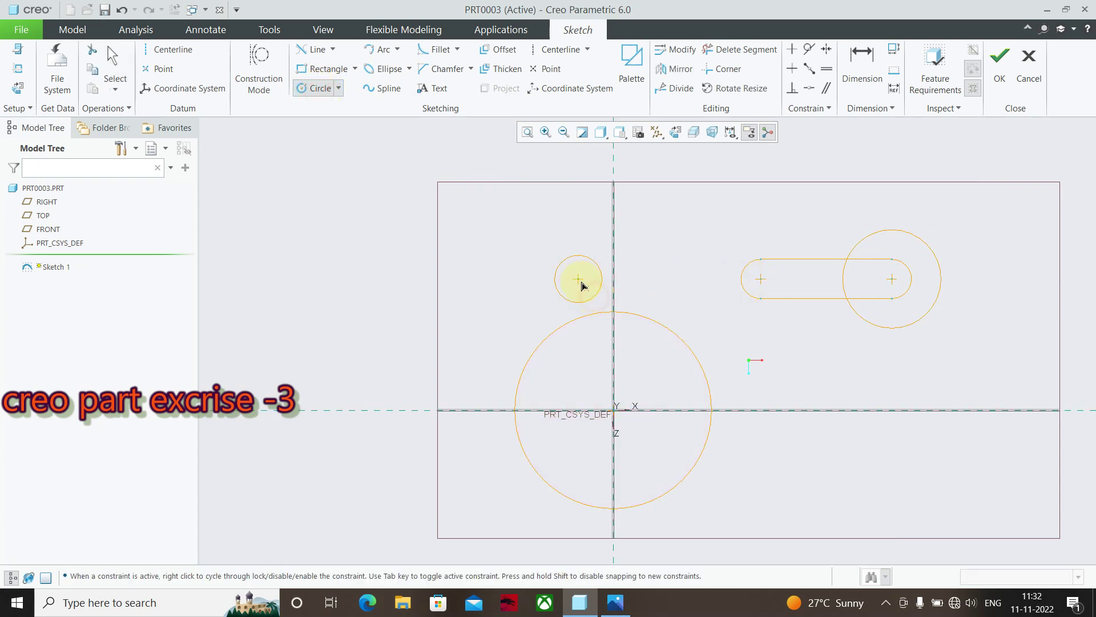
click(621, 299)
middle_click(663, 280)
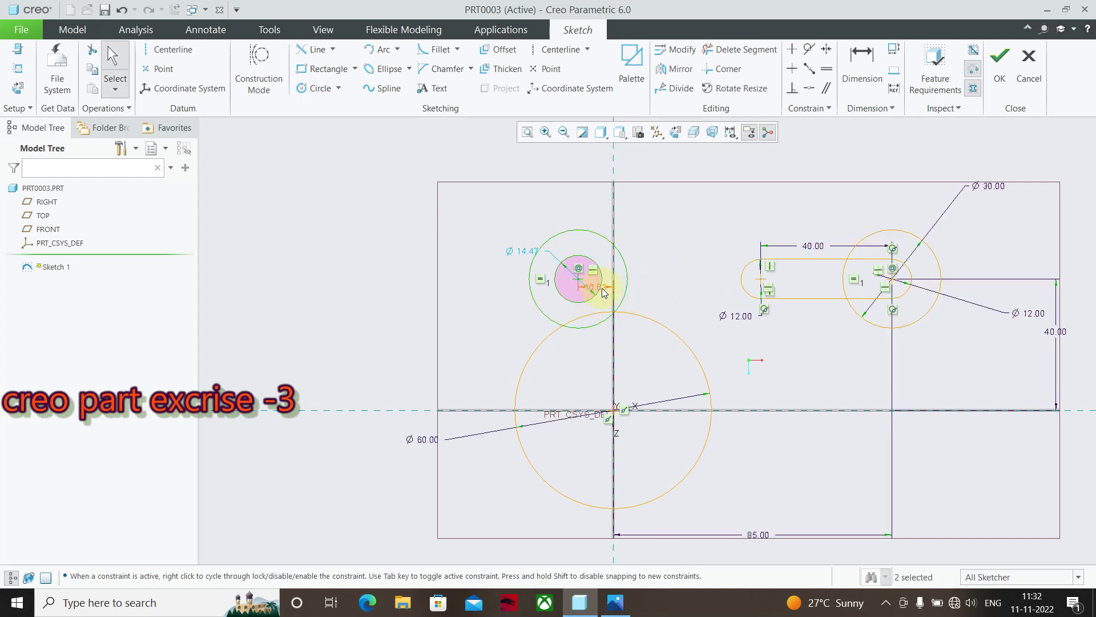
mouse_move(520, 249)
mouse_down()
mouse_move(489, 215)
mouse_move(465, 215)
mouse_up()
double_click(468, 216)
text(15)
key(Return)
Step: Dimension the Ø15 circle's centre 50 horizontally from the slot's left arc centre
mouse_move(594, 287)
mouse_down()
mouse_move(615, 342)
mouse_move(595, 357)
mouse_up()
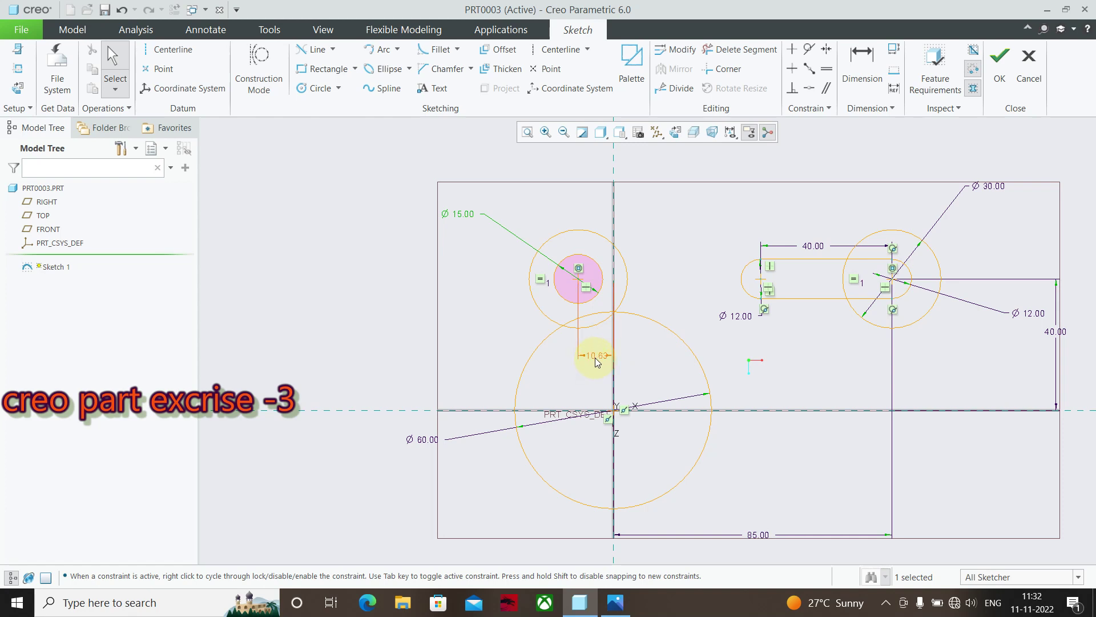
drag(601, 358, 598, 357)
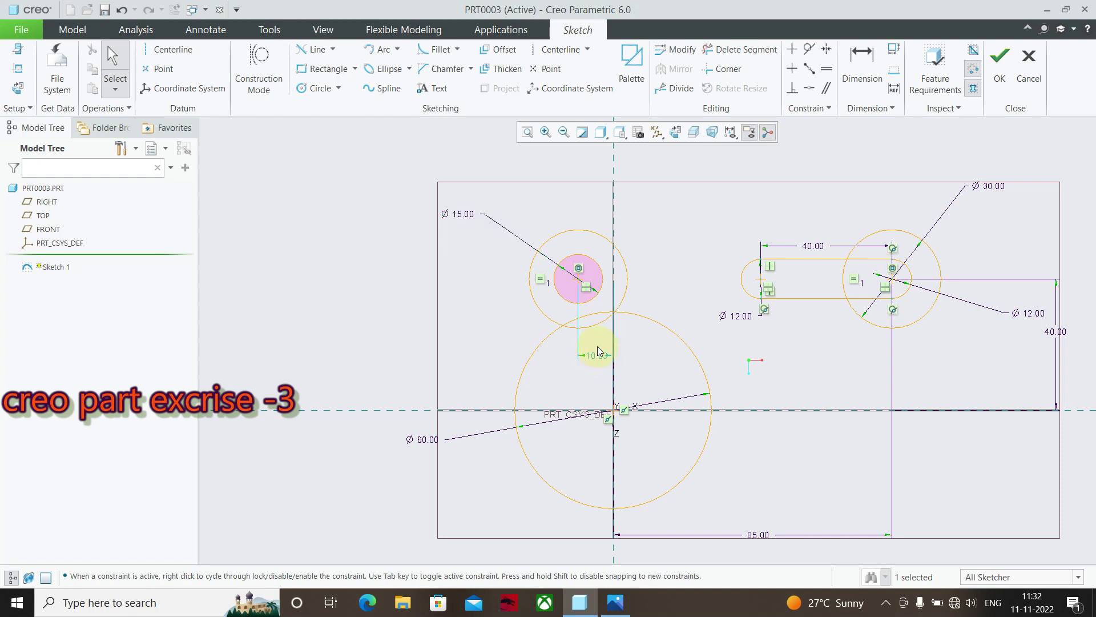
click(861, 63)
click(579, 282)
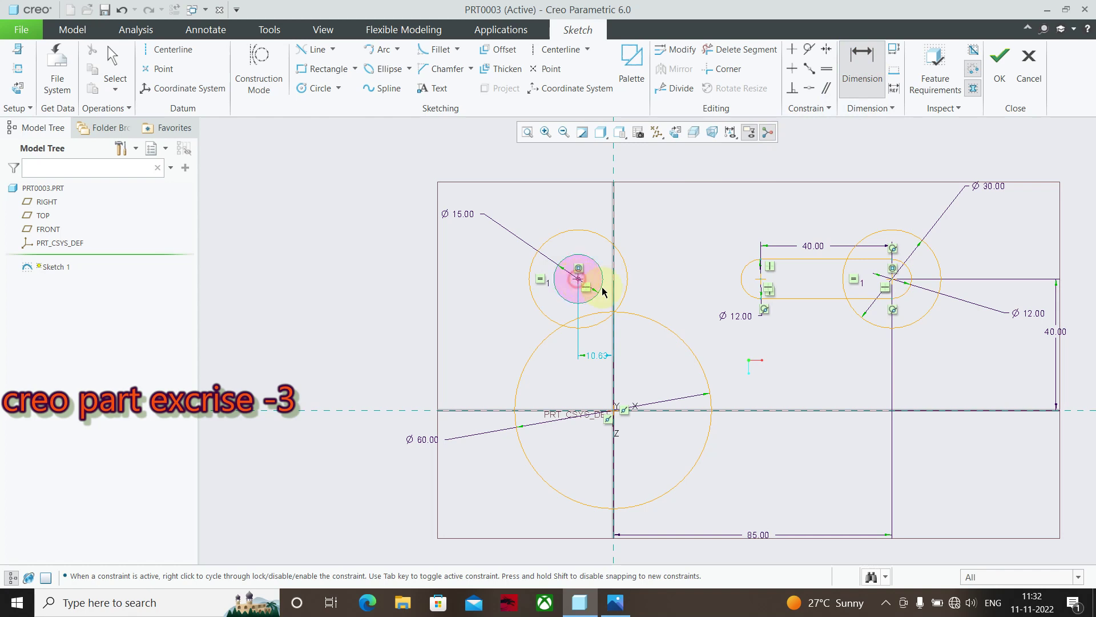
click(758, 281)
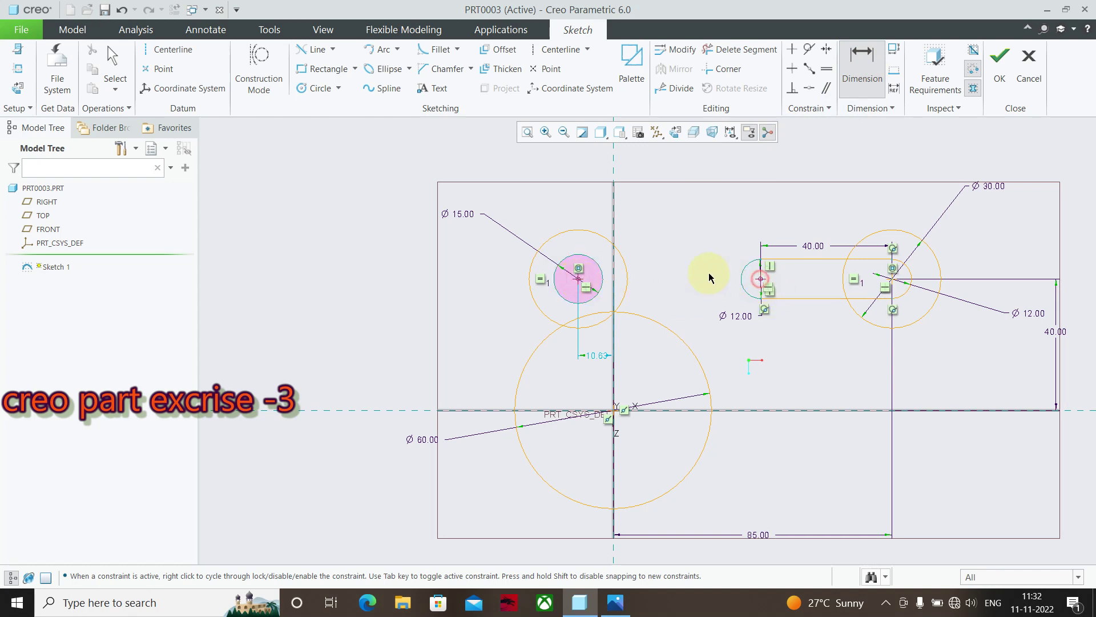
middle_click(685, 239)
text(50)
middle_click(690, 238)
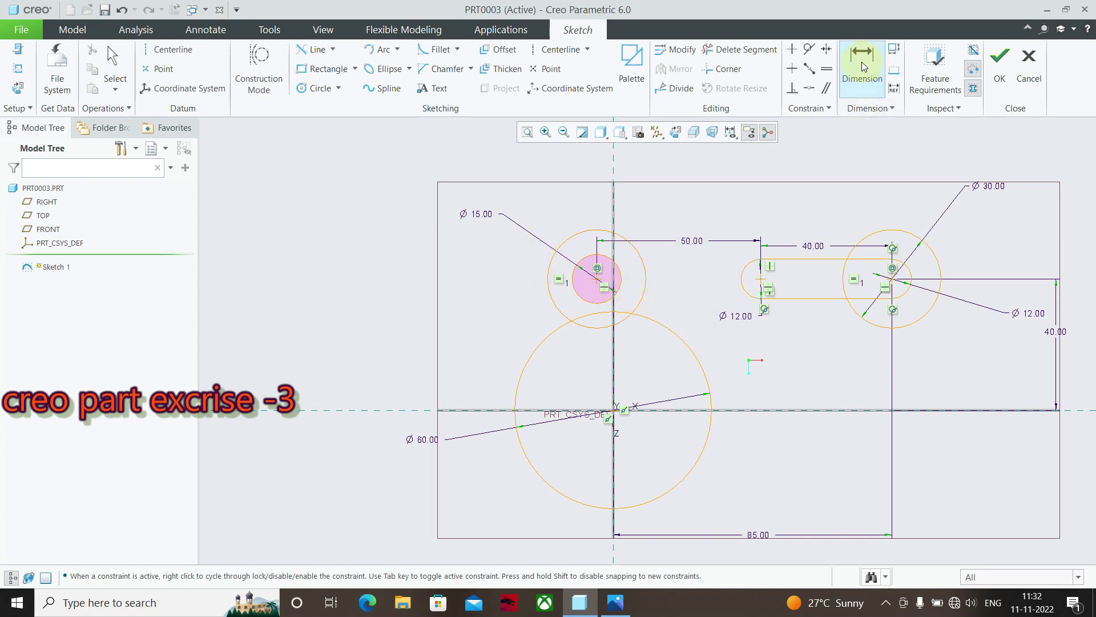
click(613, 277)
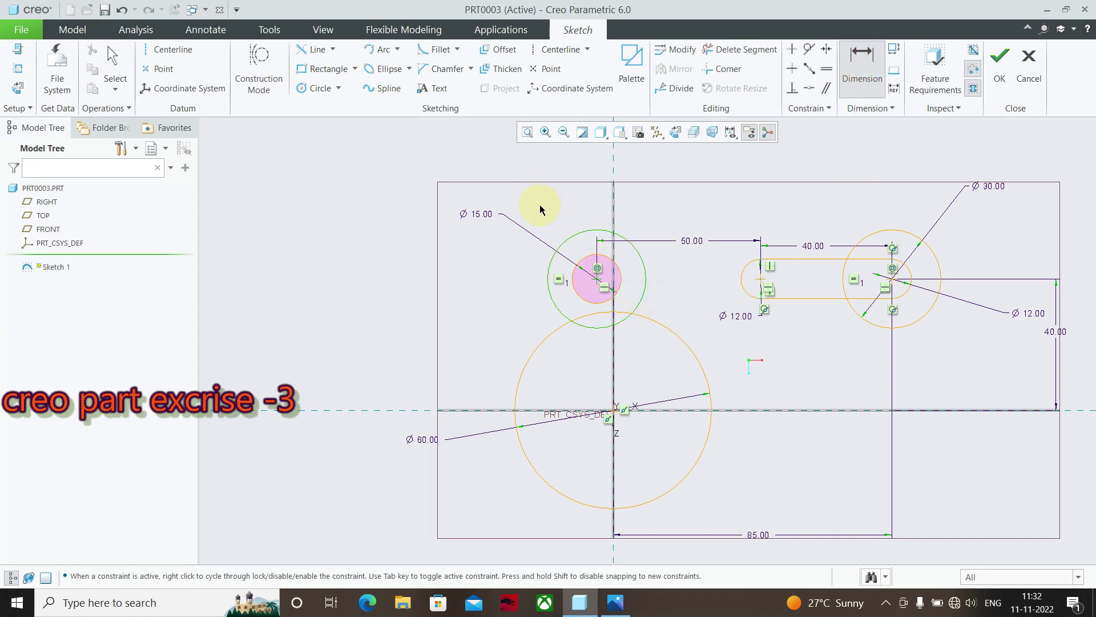
Step: Discard the conflicting radius dimensions, keeping Ø15, and move the 50.00 dimension above the outline
middle_click(540, 207)
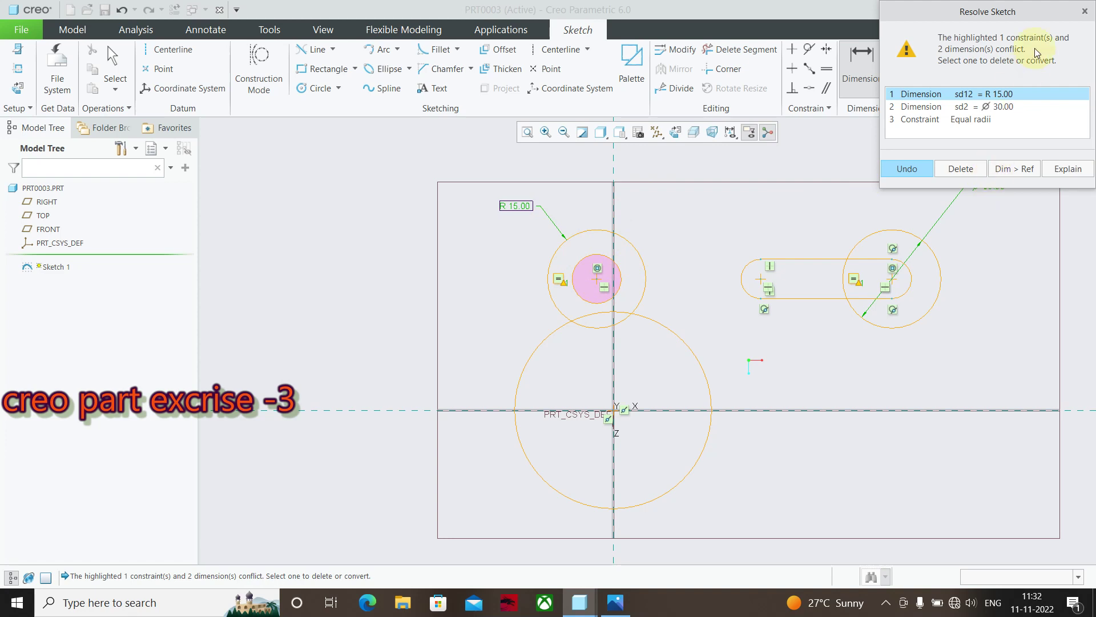
click(1085, 11)
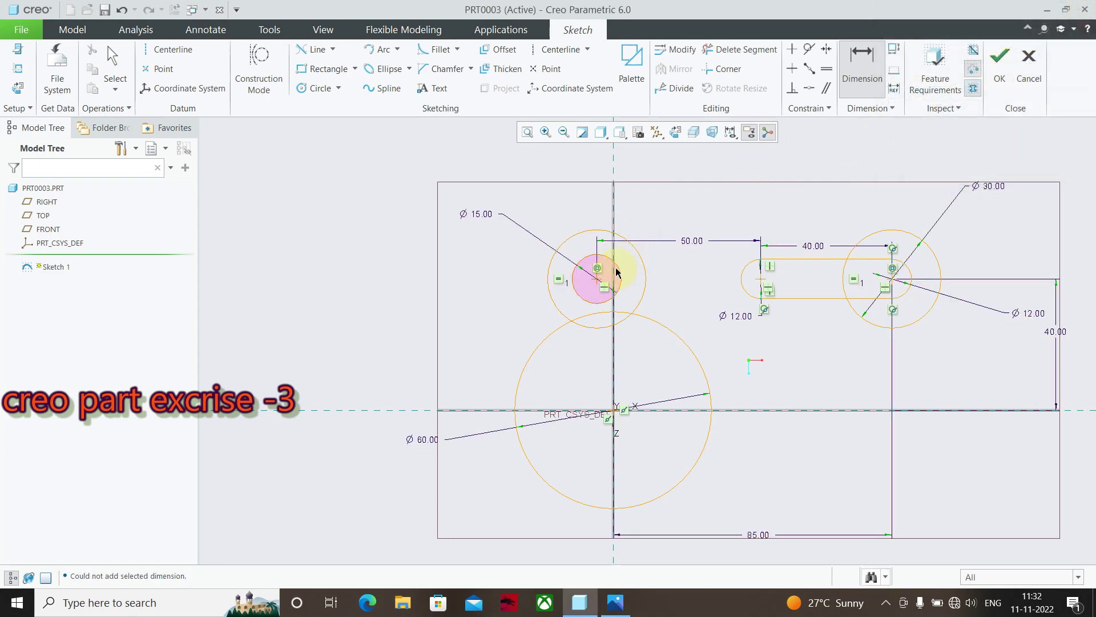
click(588, 260)
middle_click(547, 222)
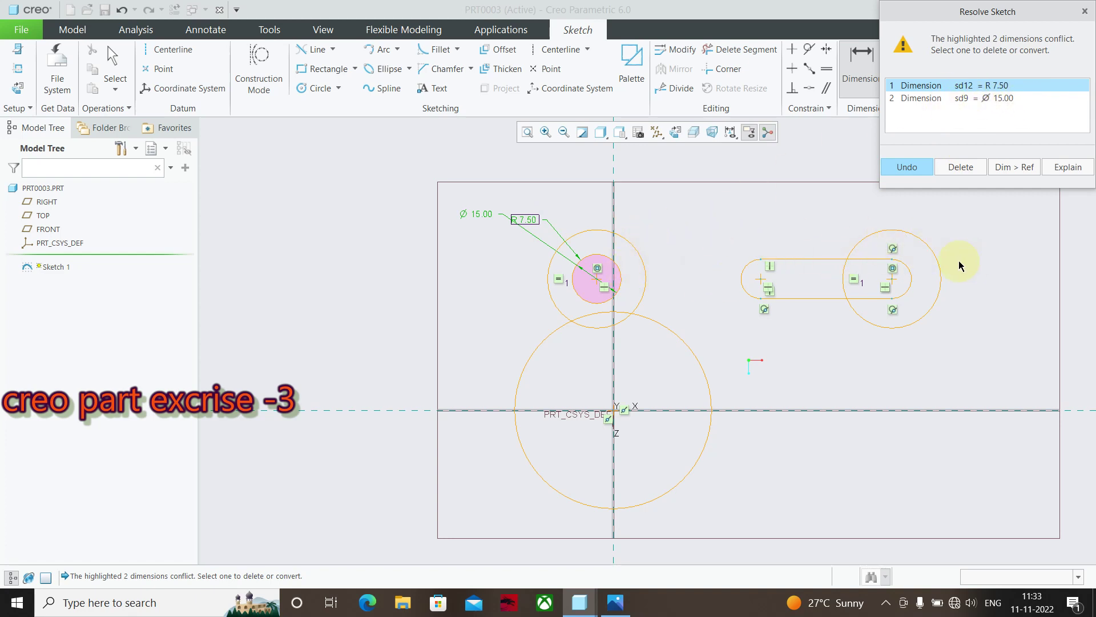
click(683, 231)
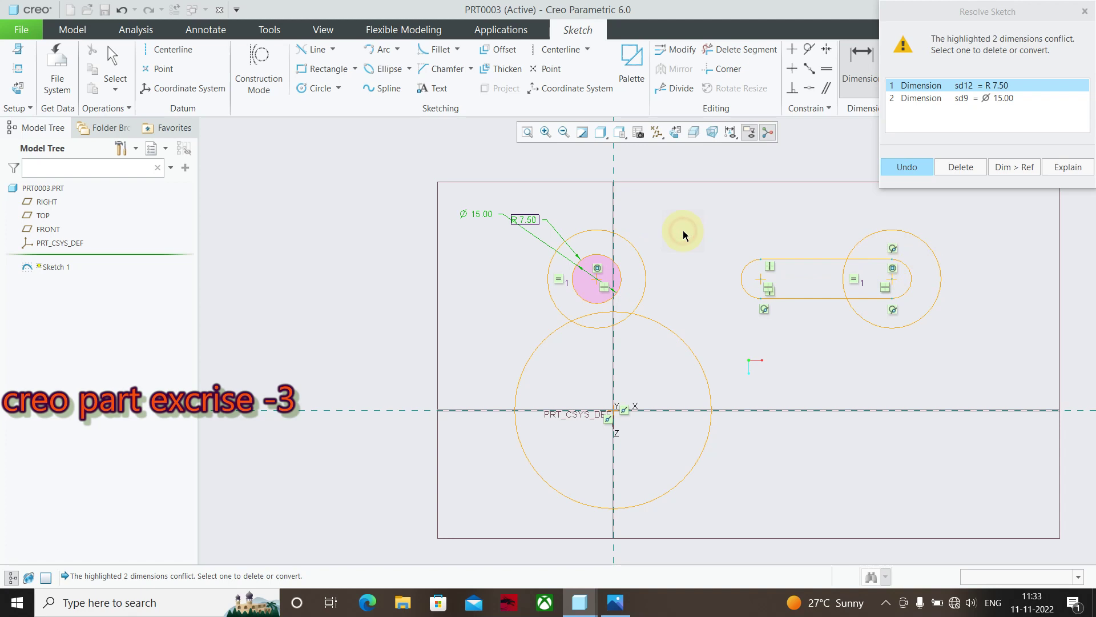
click(1085, 11)
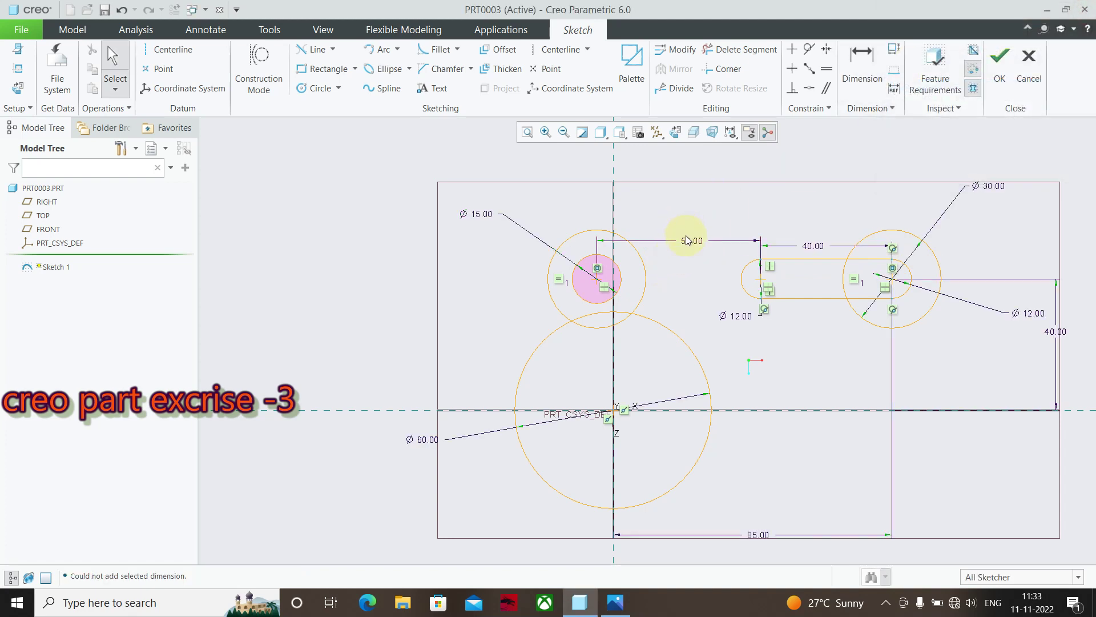
drag(685, 241, 734, 161)
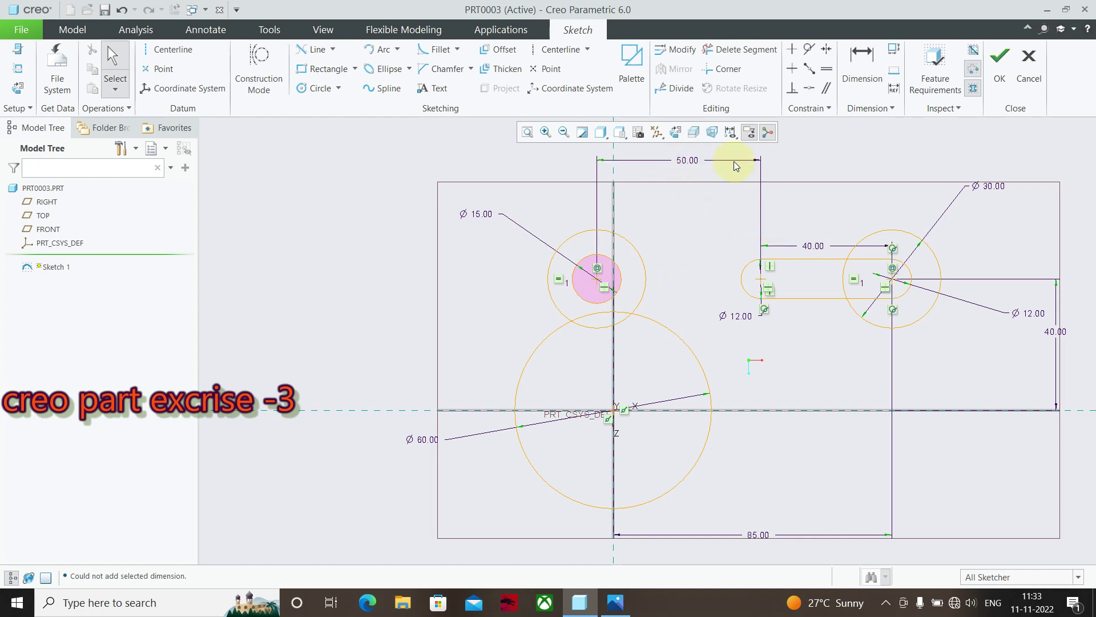
Step: Hide datum planes in the sketch while keeping datum axes displayed
click(662, 136)
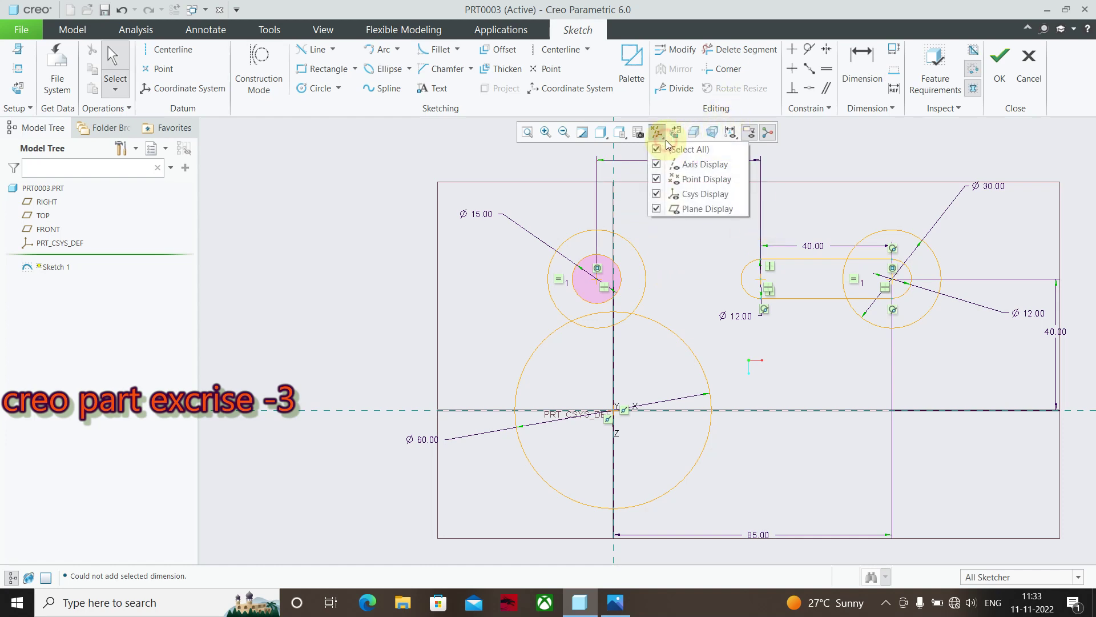
click(658, 208)
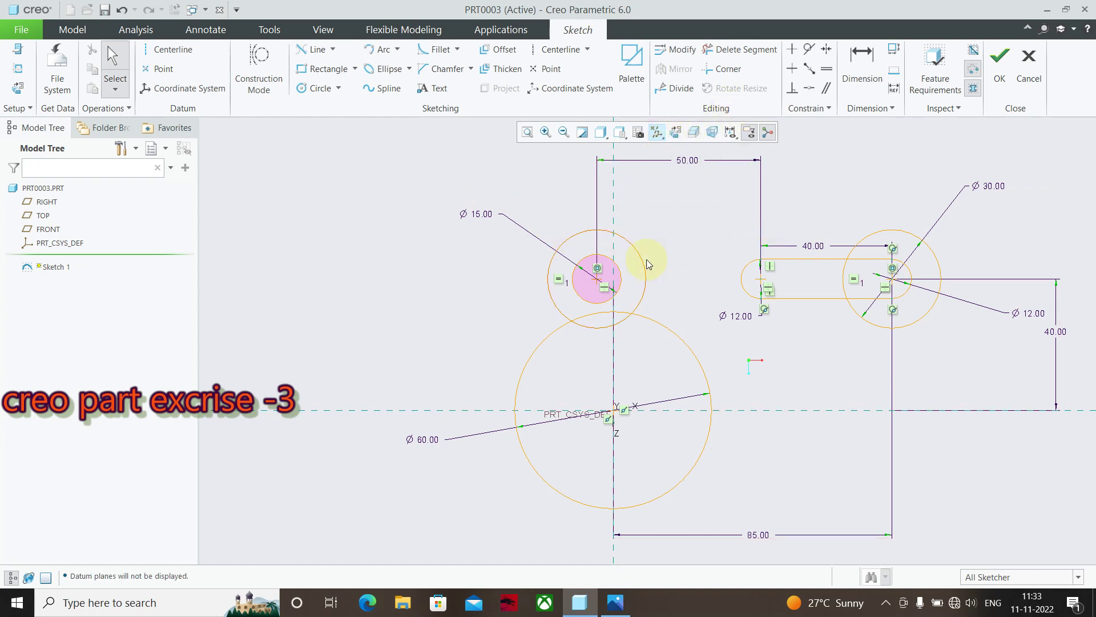
click(663, 138)
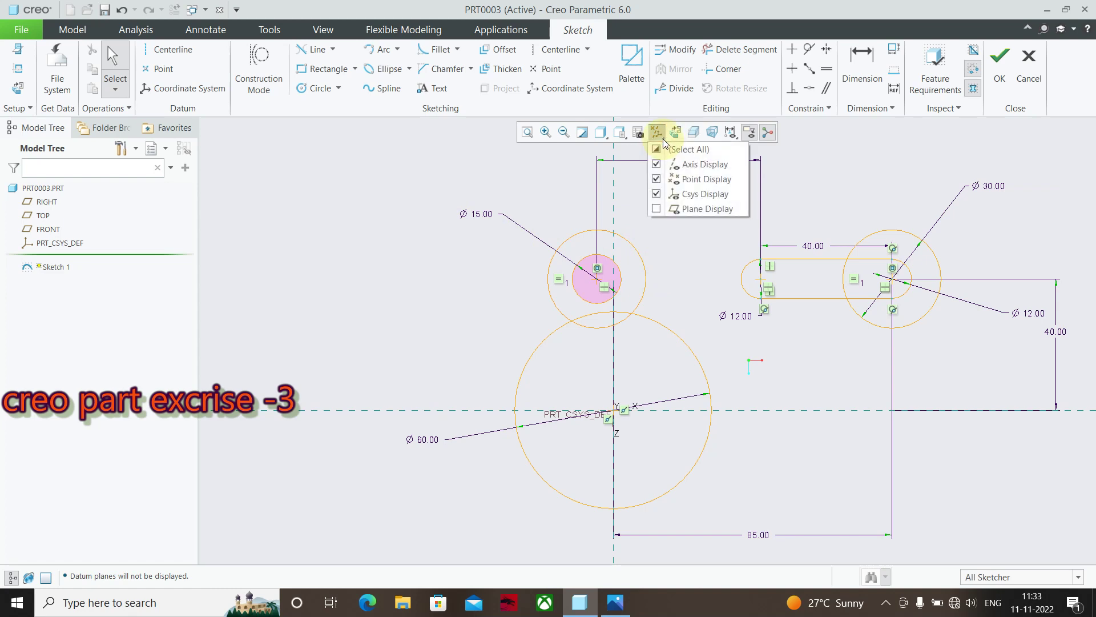
click(657, 165)
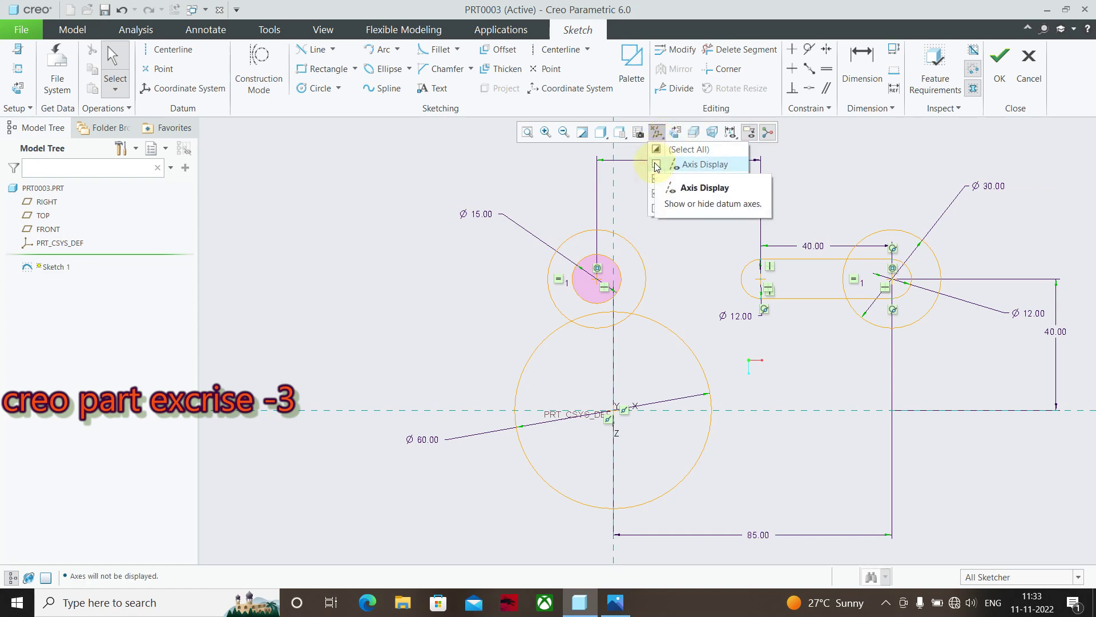
click(657, 165)
click(406, 174)
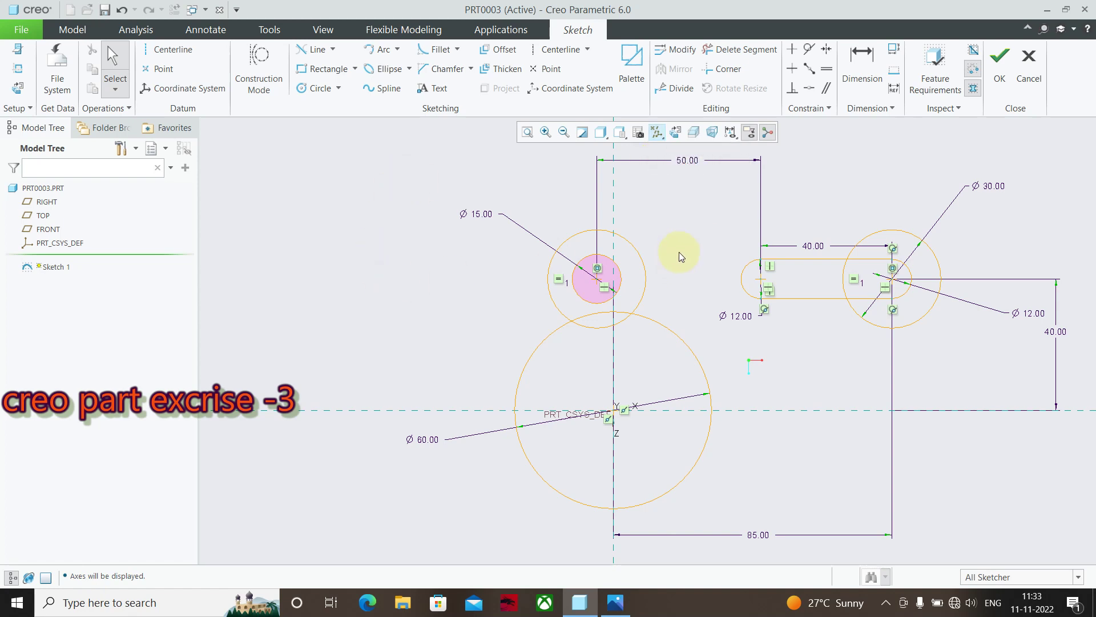
Step: Keep the hole at Ø15 and replace the circles' equal constraint with a Ø30 dimension
drag(820, 248, 817, 155)
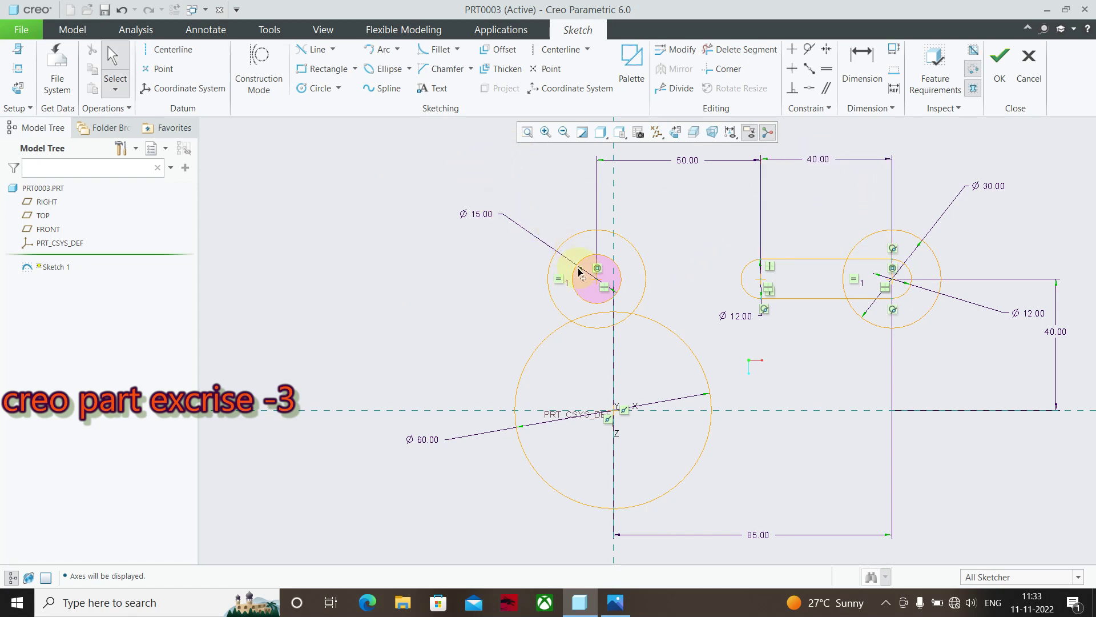
key(alt+Tab)
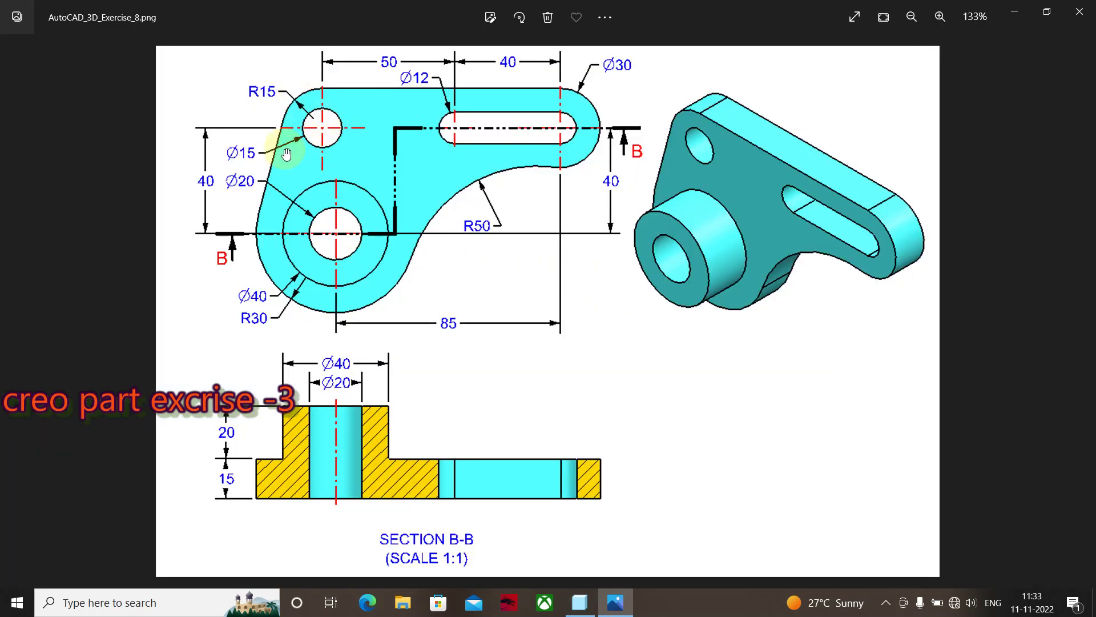
key(alt+Tab)
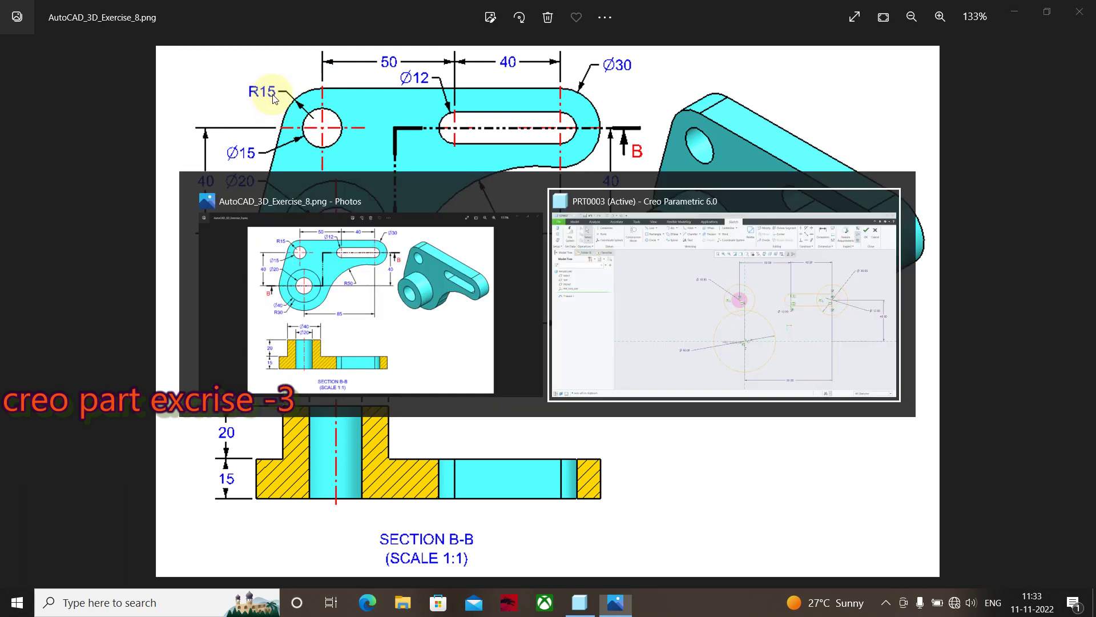
double_click(481, 213)
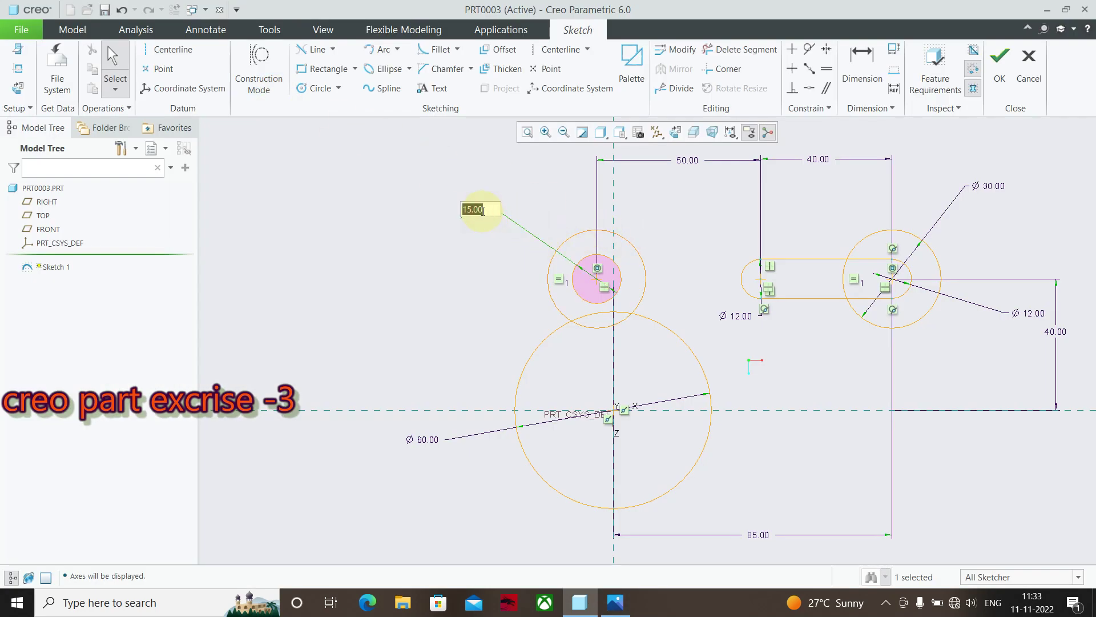
click(570, 278)
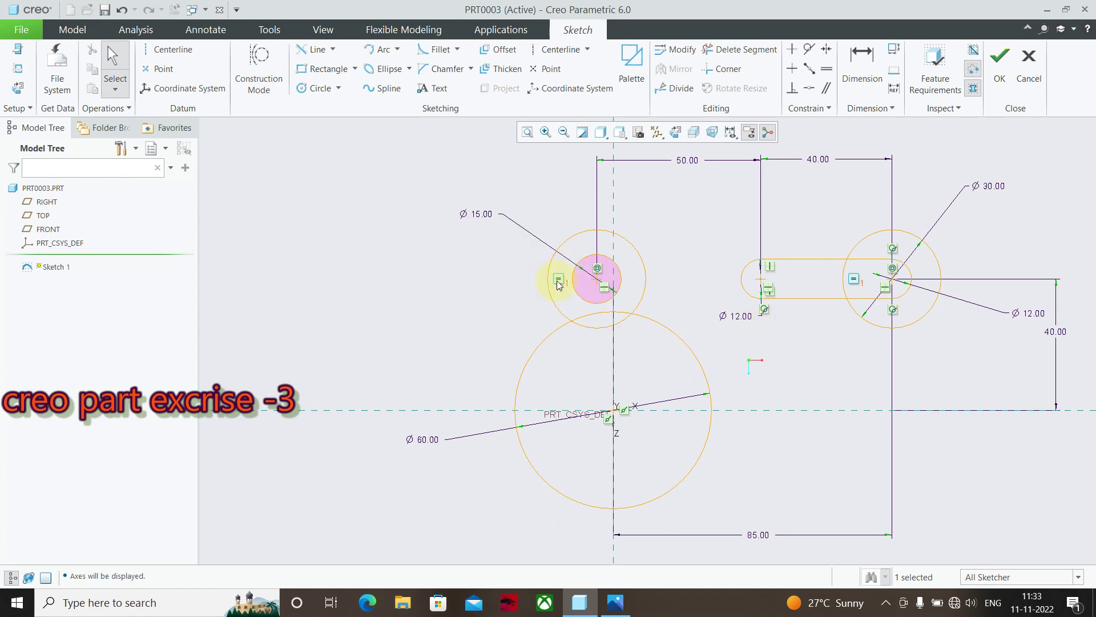
click(559, 281)
key(Delete)
drag(527, 216, 485, 238)
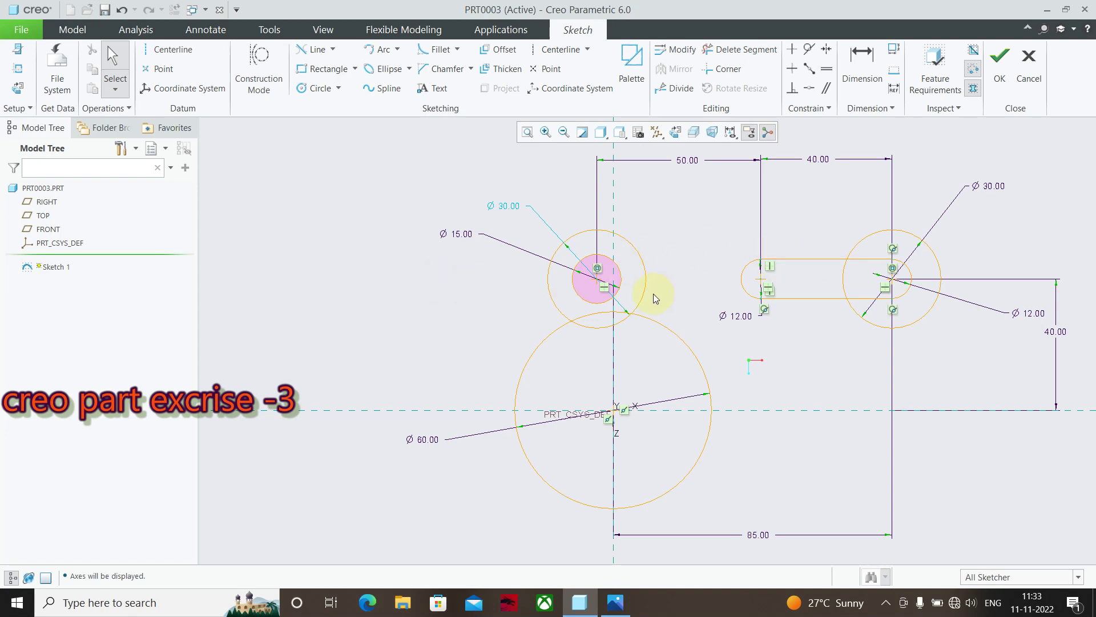
key(alt+Tab)
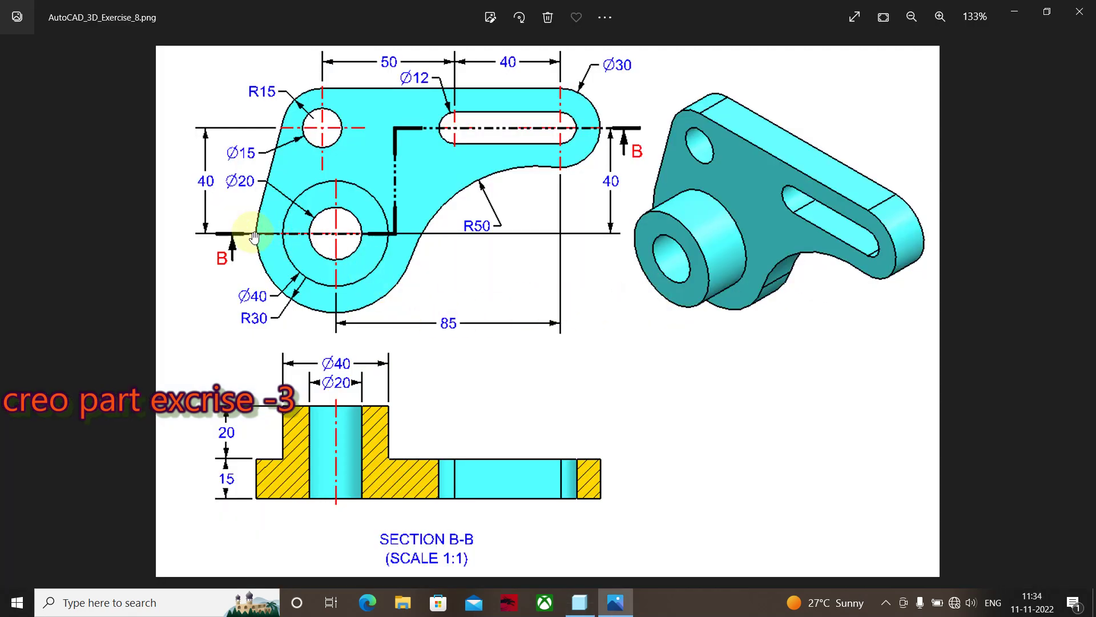
key(alt+Tab)
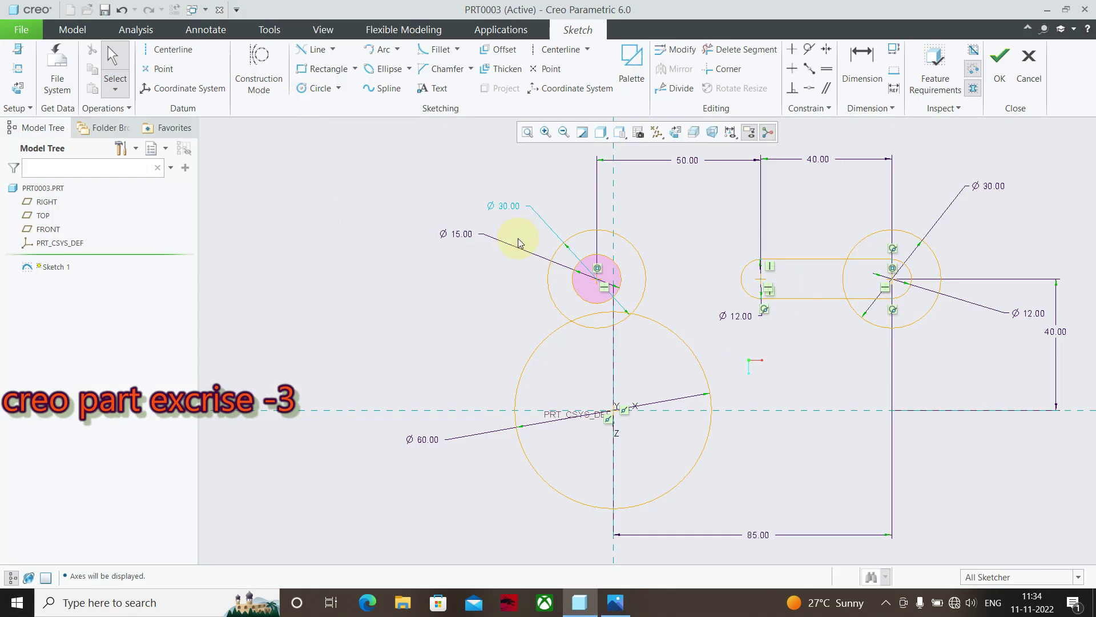
Step: Start a tangent line from the Ø60 circle after checking the reference drawing
click(316, 51)
key(alt+Tab)
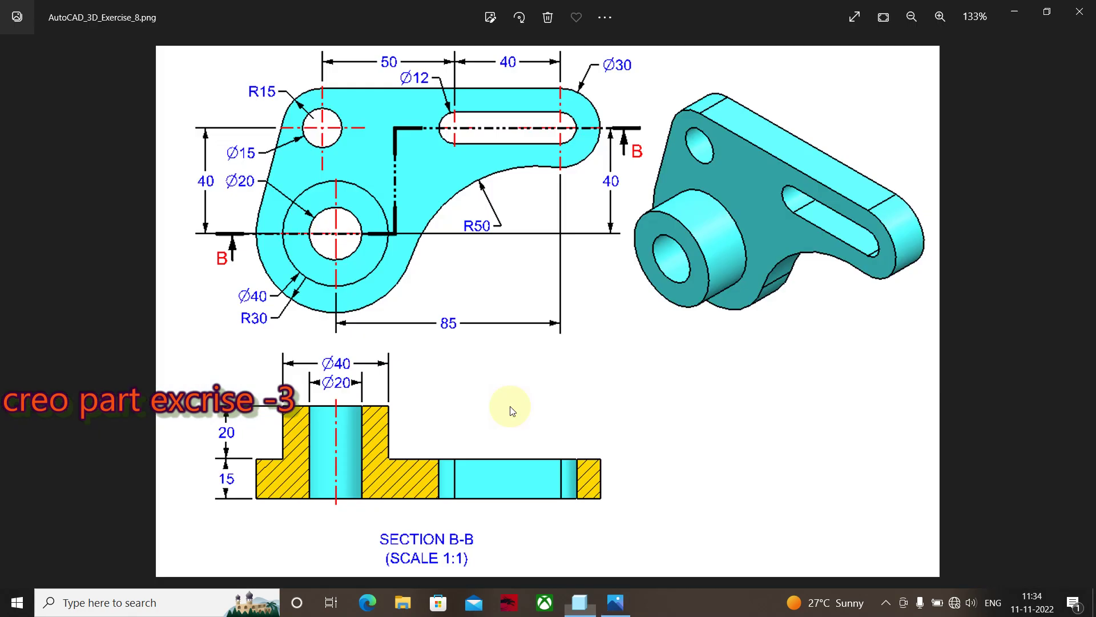
key(alt+Tab)
click(516, 398)
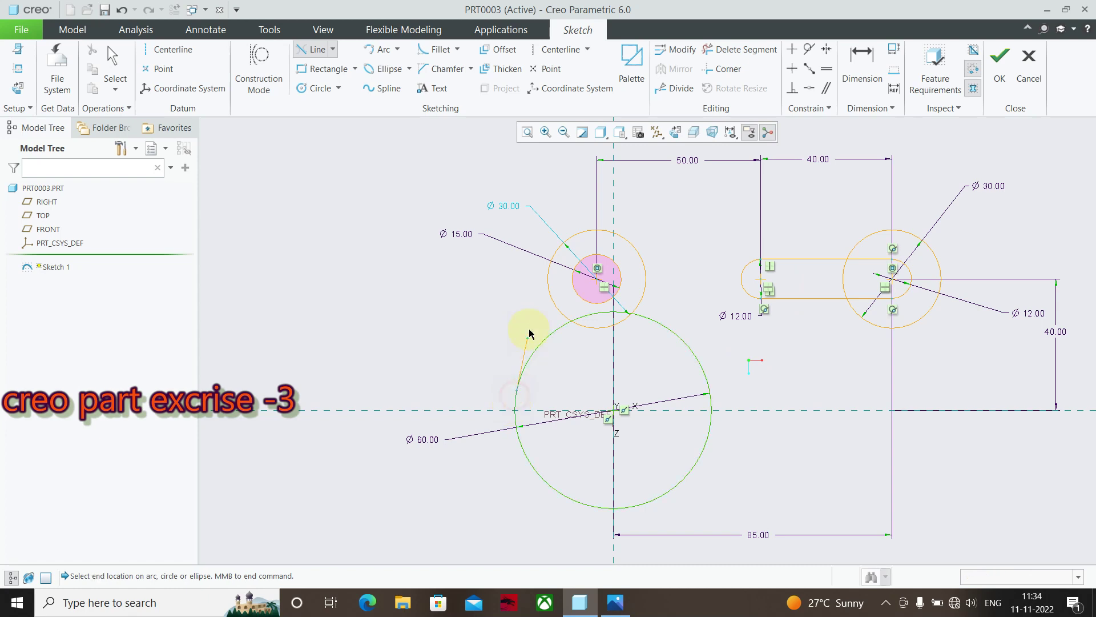
Step: Complete the tangent line from the Ø60 circle to the upper-left Ø30 circle
key(alt+Tab)
key(alt+Tab)
click(550, 266)
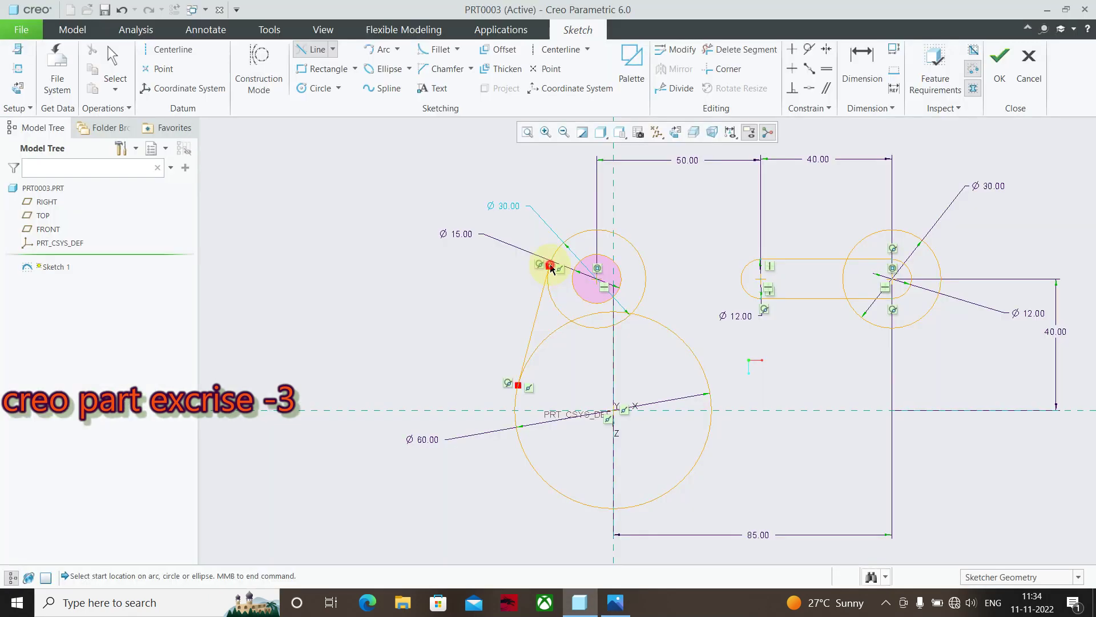
middle_click(368, 254)
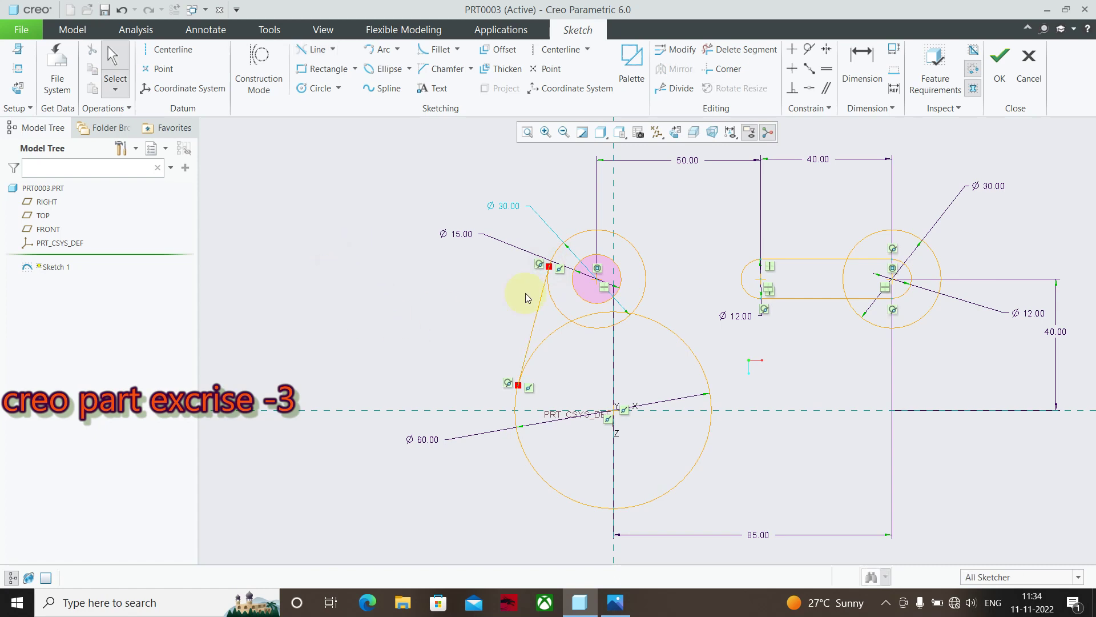
Step: Draw a line tangent to the tops of the upper-left and right circles
key(alt+Tab)
key(alt+Tab)
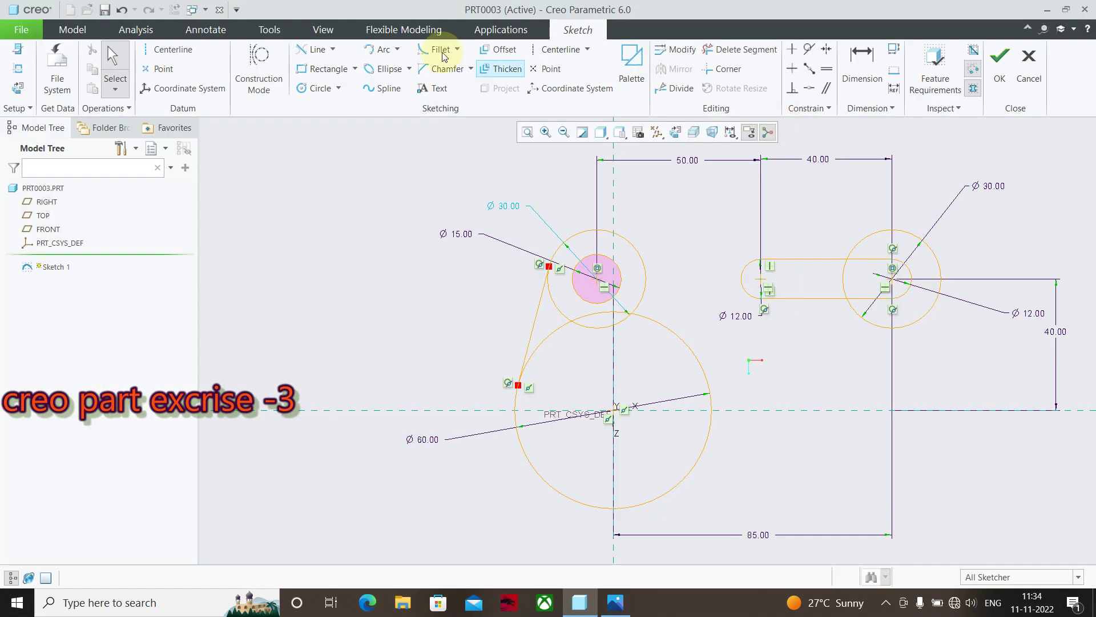
click(333, 49)
click(311, 68)
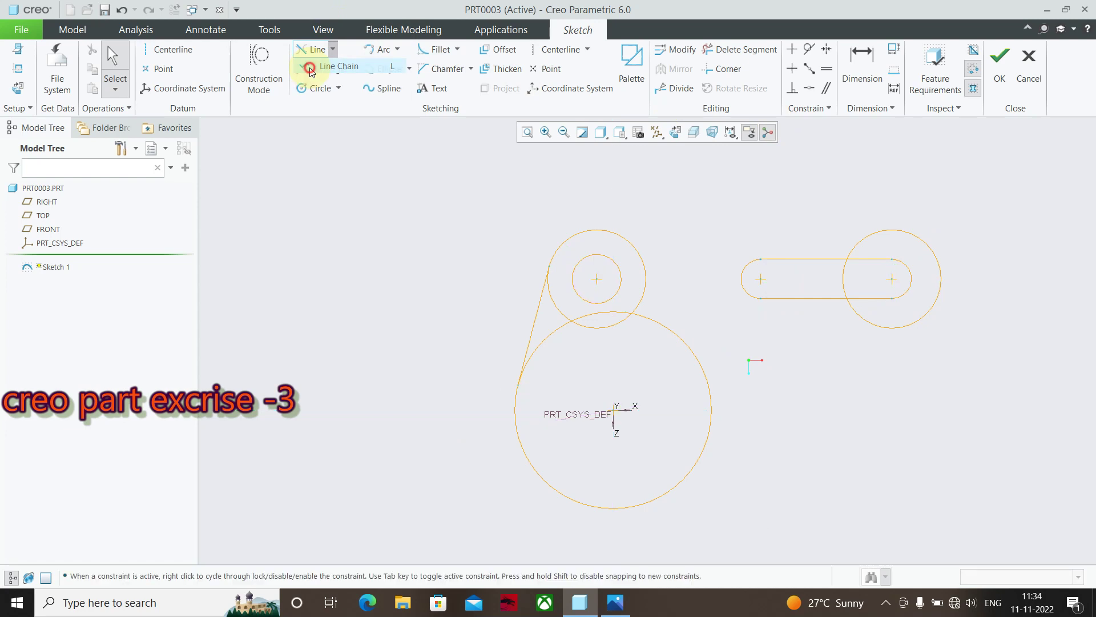
click(597, 231)
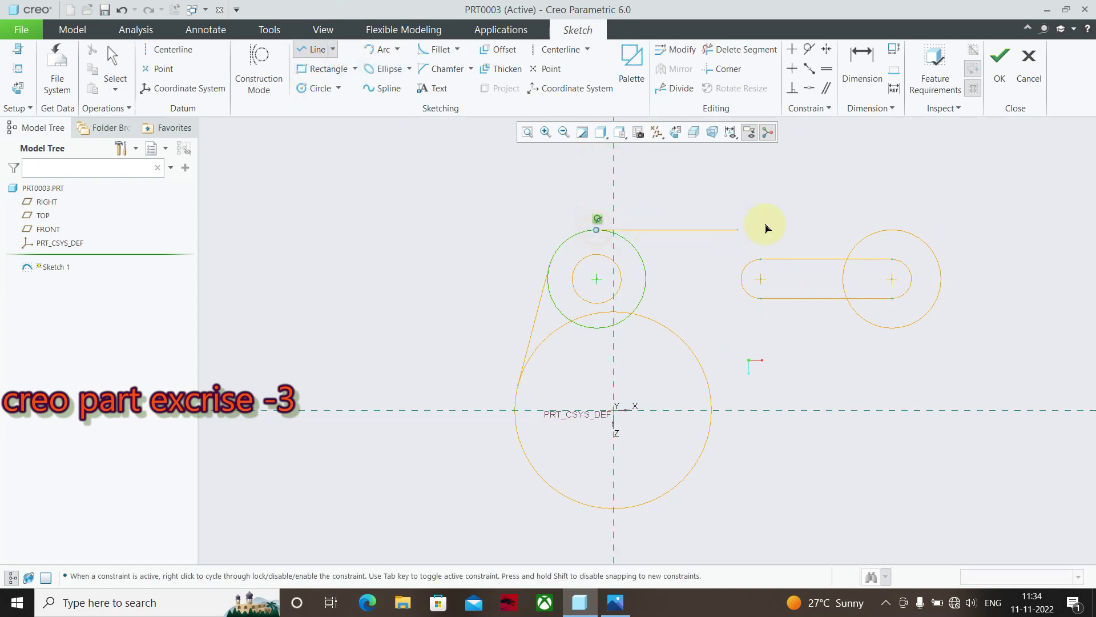
click(892, 232)
middle_click(802, 175)
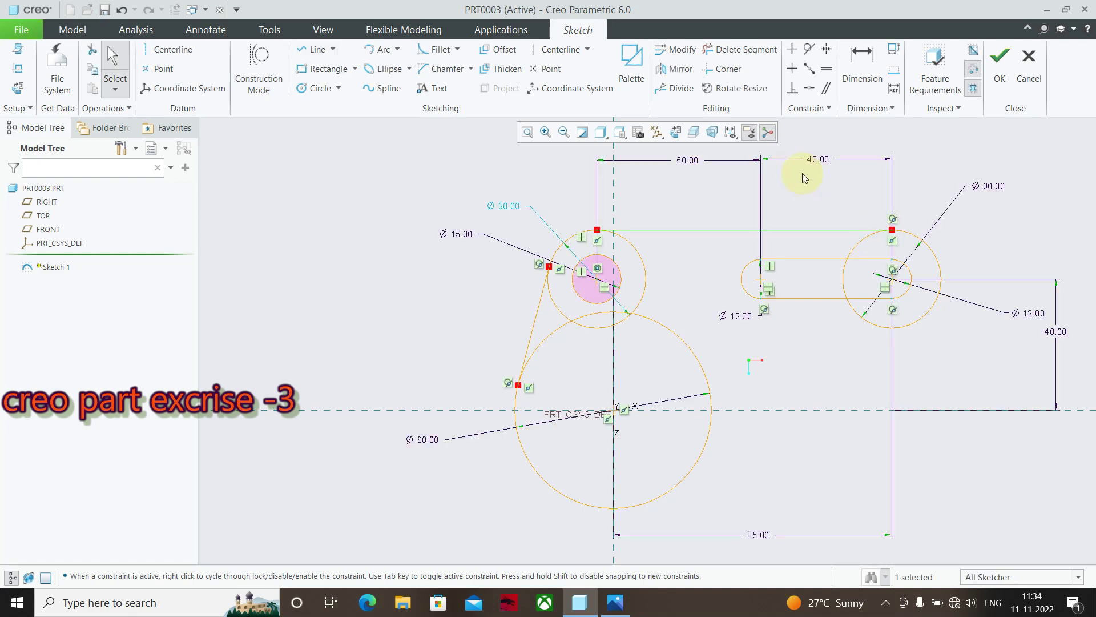
Step: Compare the sketch against the reference drawing
key(alt+Tab)
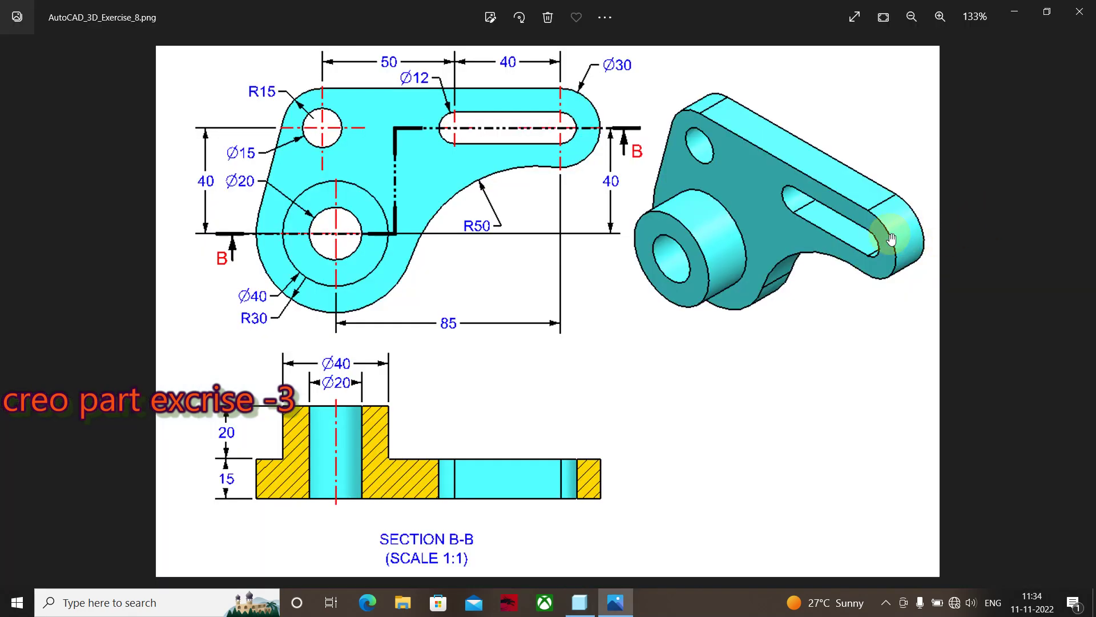
key(alt+Tab)
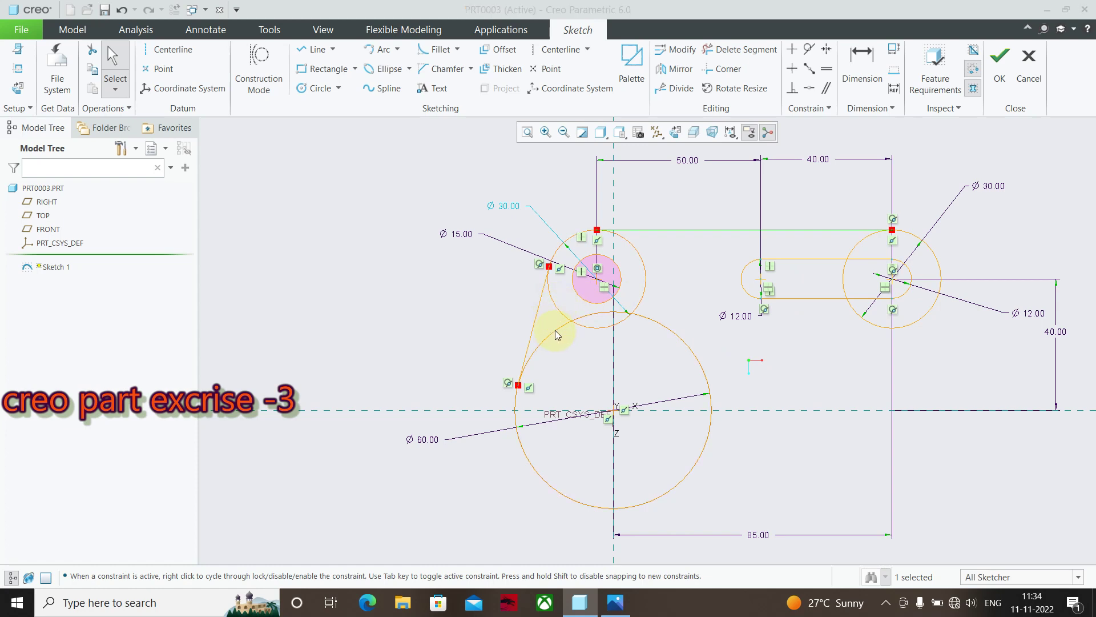
key(alt+Tab)
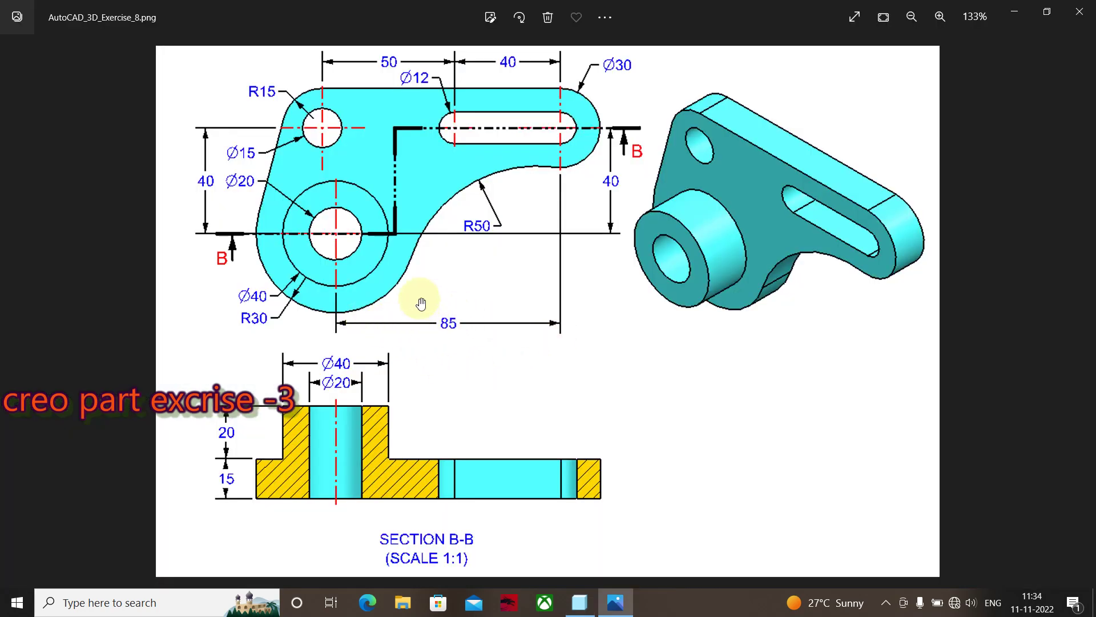
key(alt+Tab)
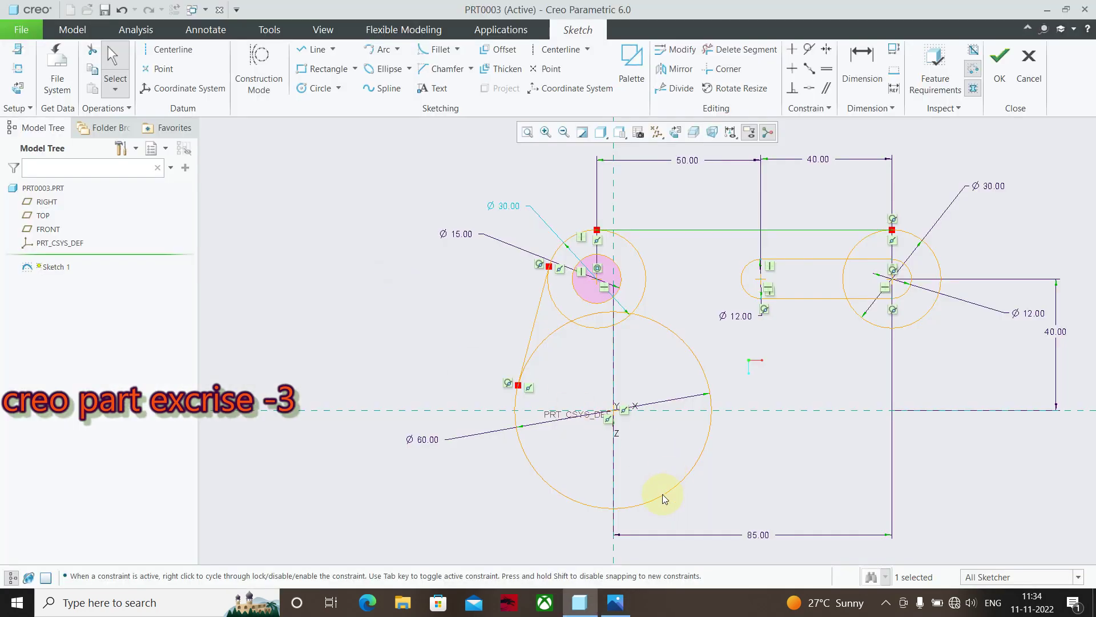
key(alt+Tab)
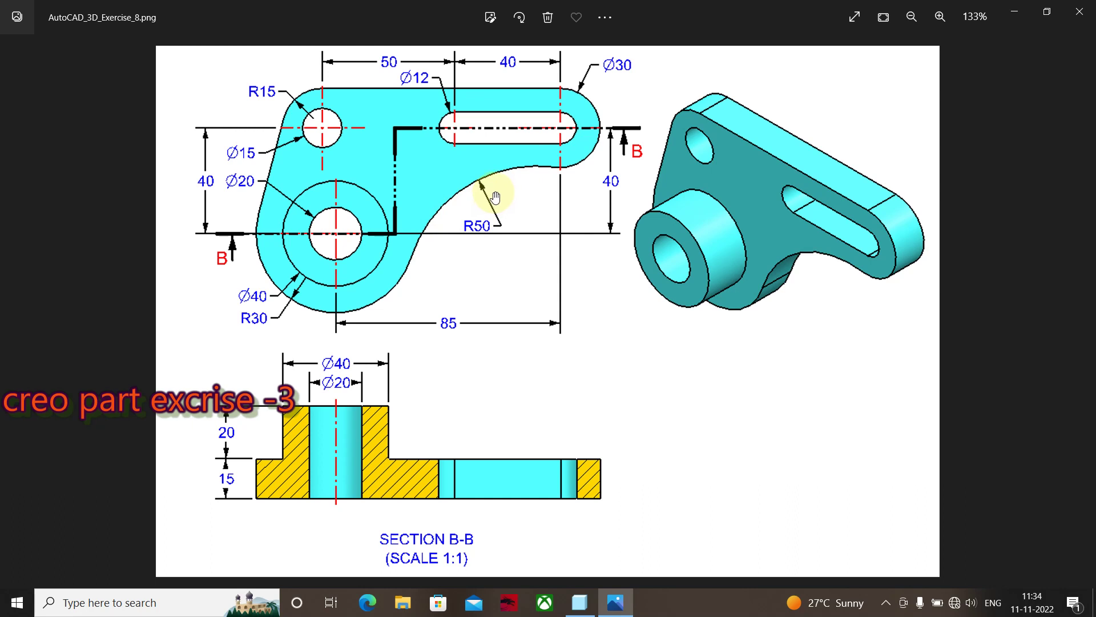
key(alt+Tab)
key(alt+Tab)
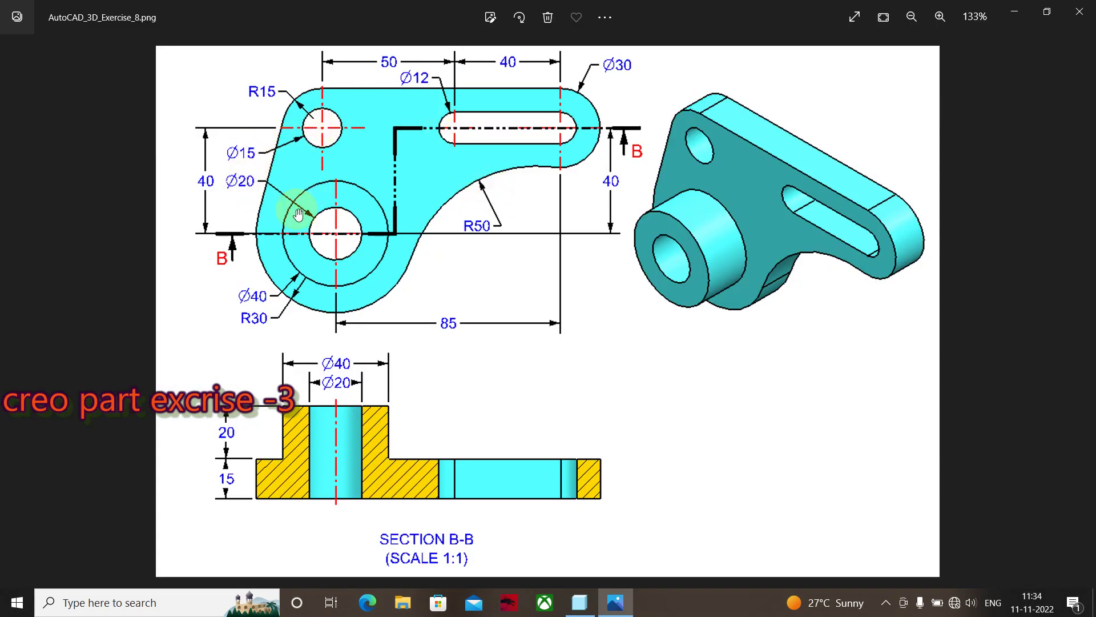
key(alt+Tab)
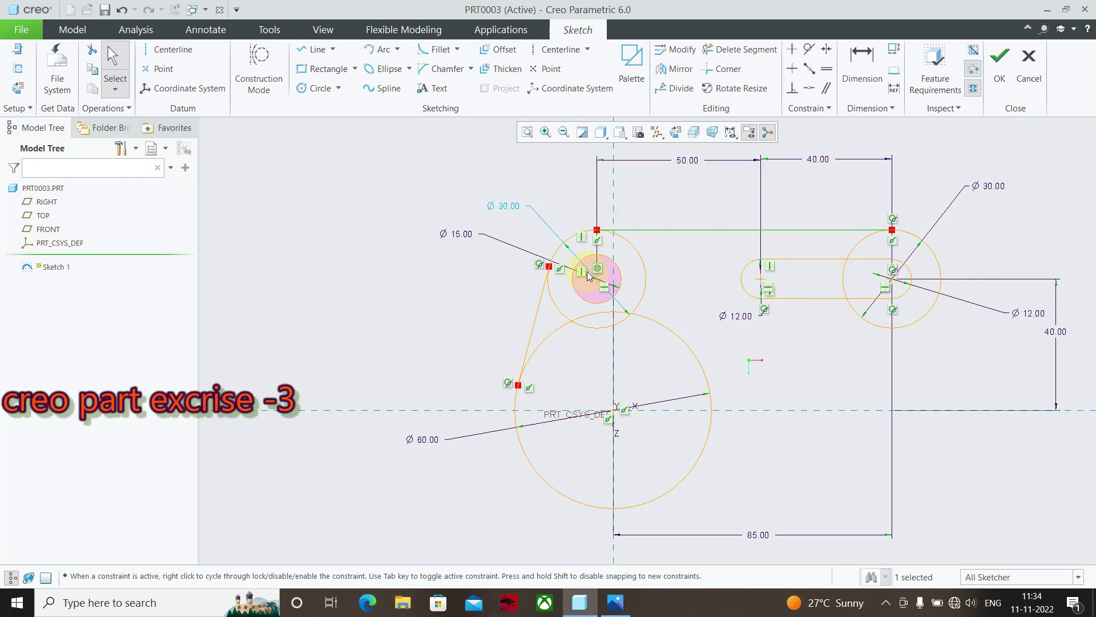
key(alt+Tab)
key(alt+Tab)
key(alt+Tab)
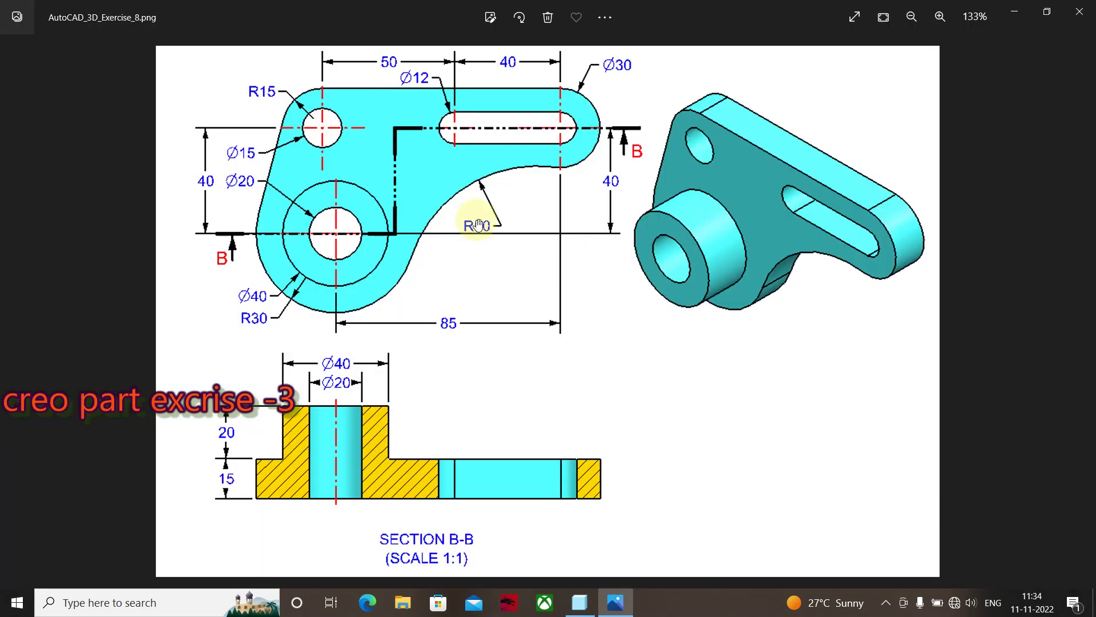
key(alt+Tab)
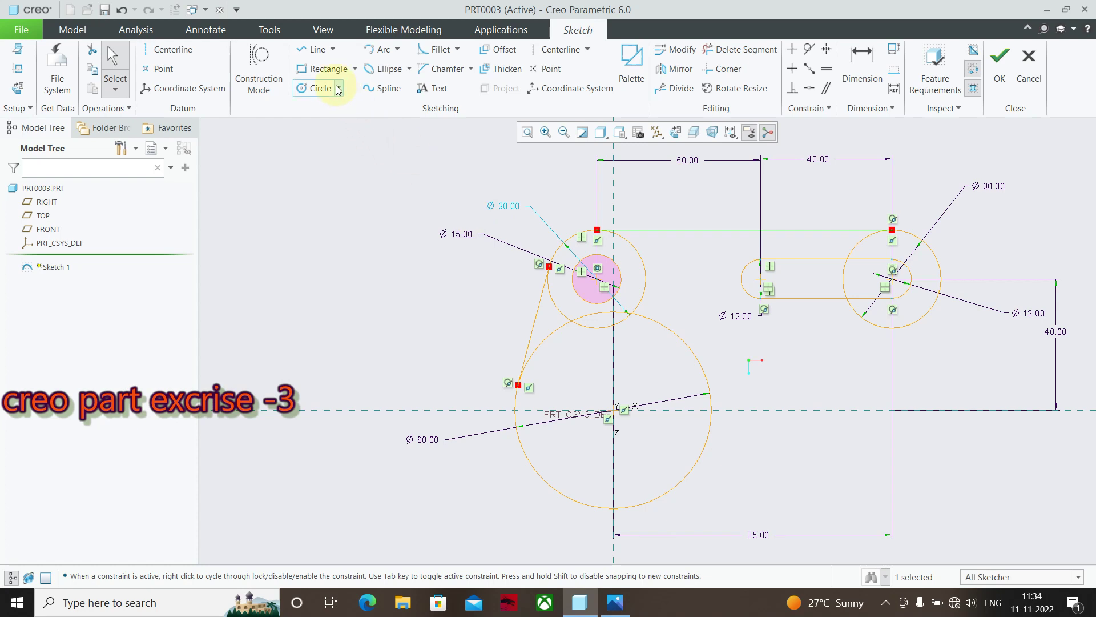
Step: Browse the circle and arc creation options and recheck the reference drawing
click(338, 88)
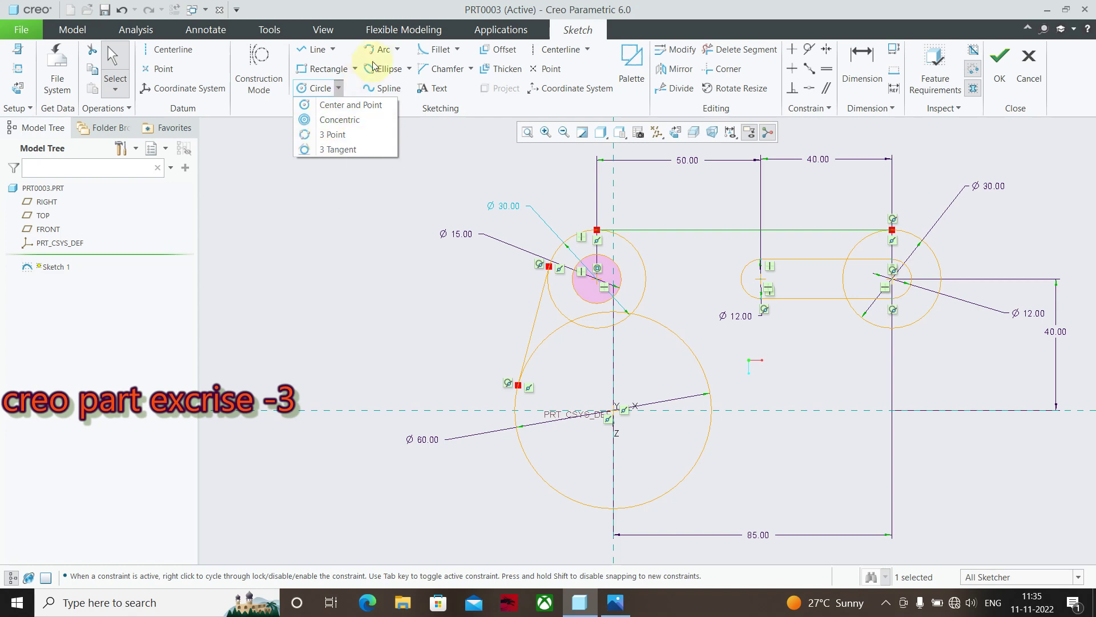
click(401, 50)
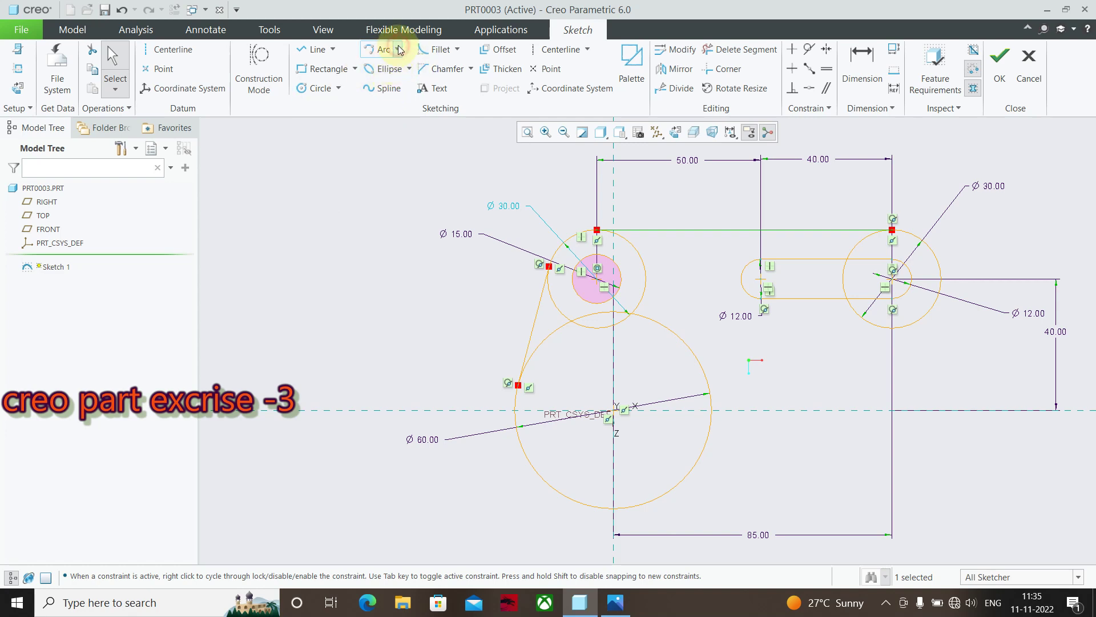
click(400, 50)
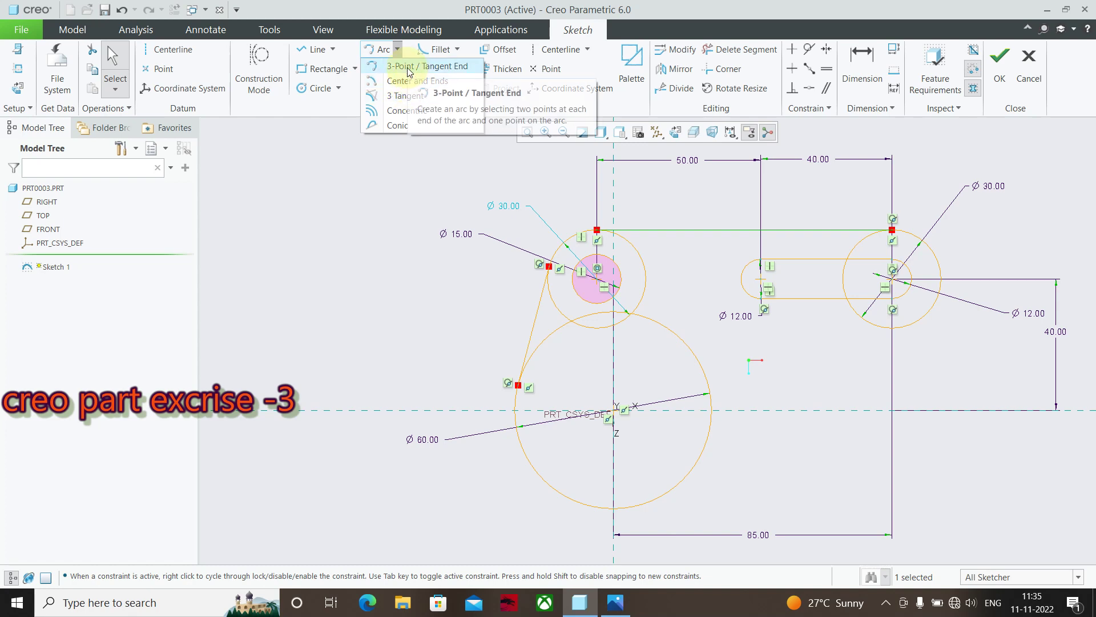
click(407, 67)
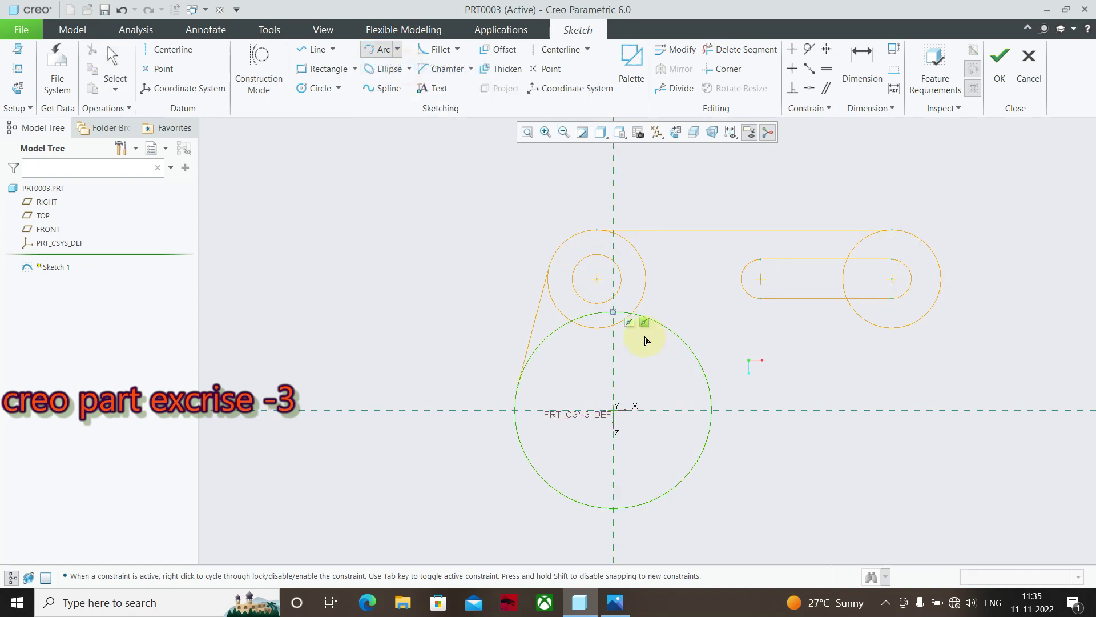
middle_click(707, 458)
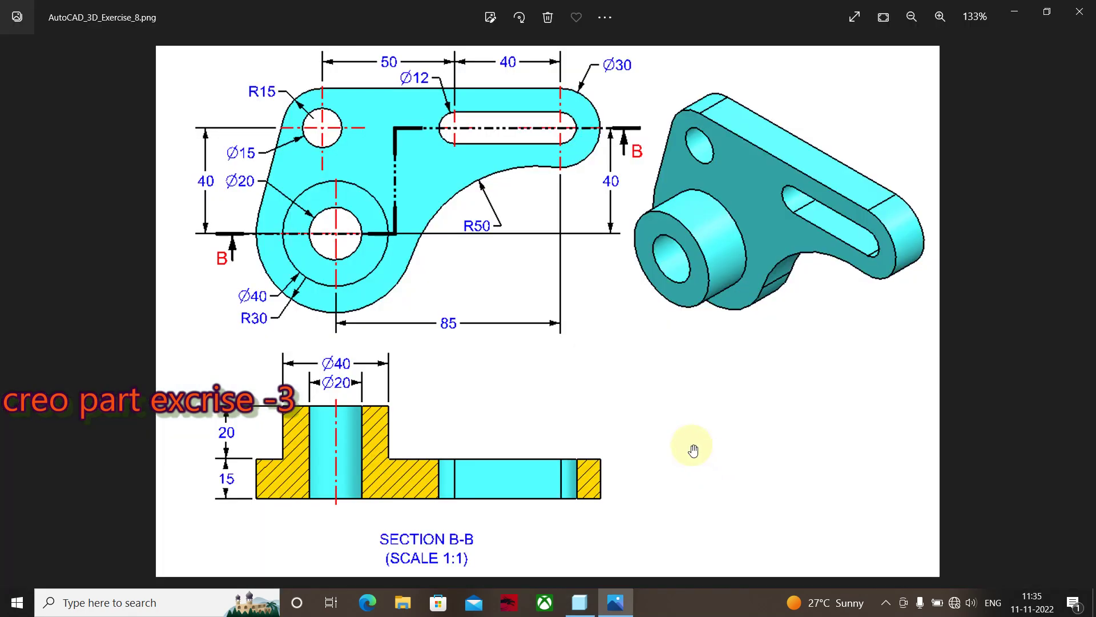
key(alt+Tab)
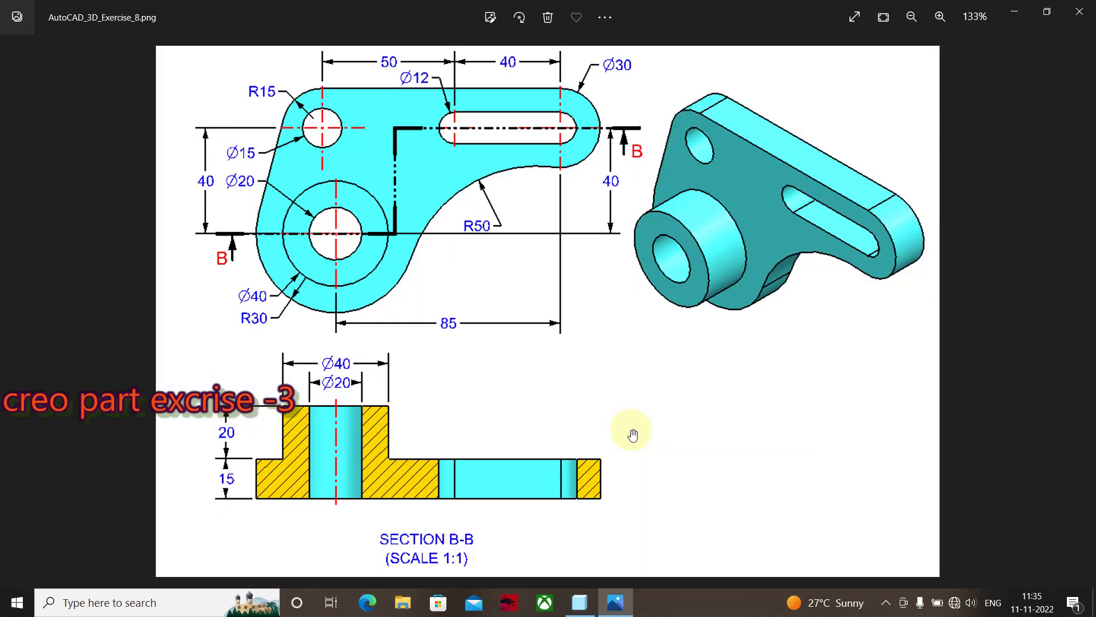
key(alt+Tab)
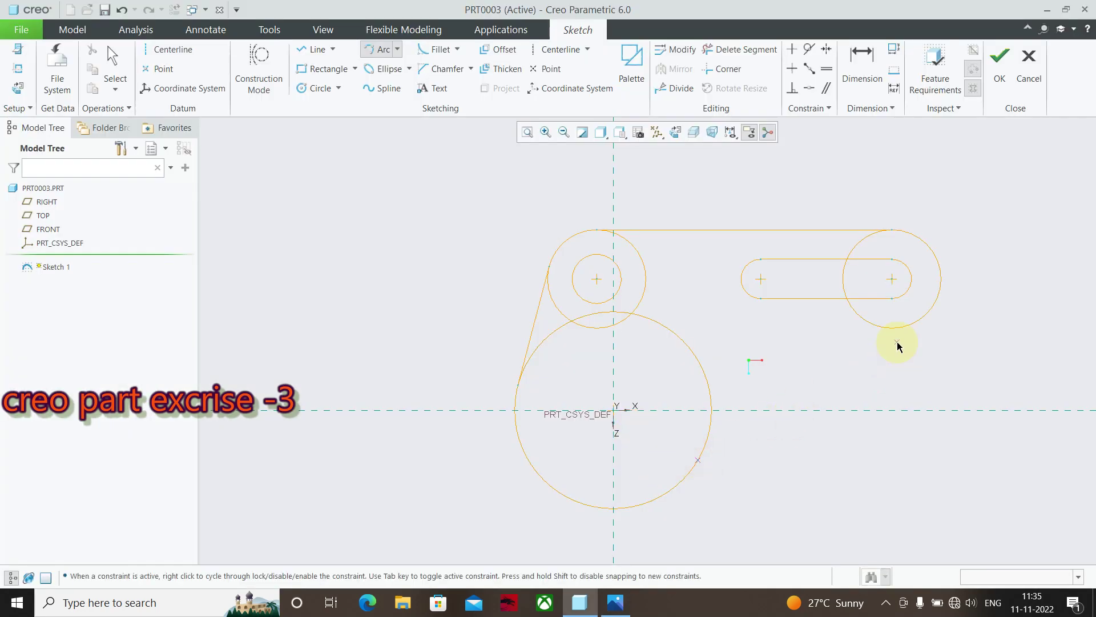
key(alt+Tab)
key(alt+Tab)
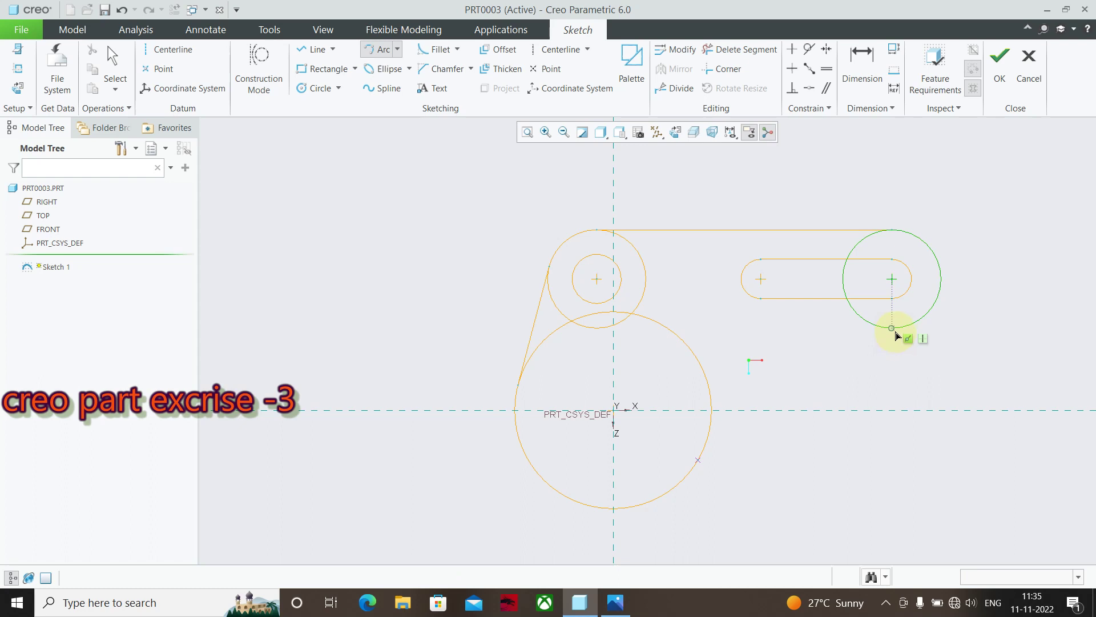
Step: Draw an arc from the right Ø30 circle's bottom to near the Ø60 circle
click(892, 329)
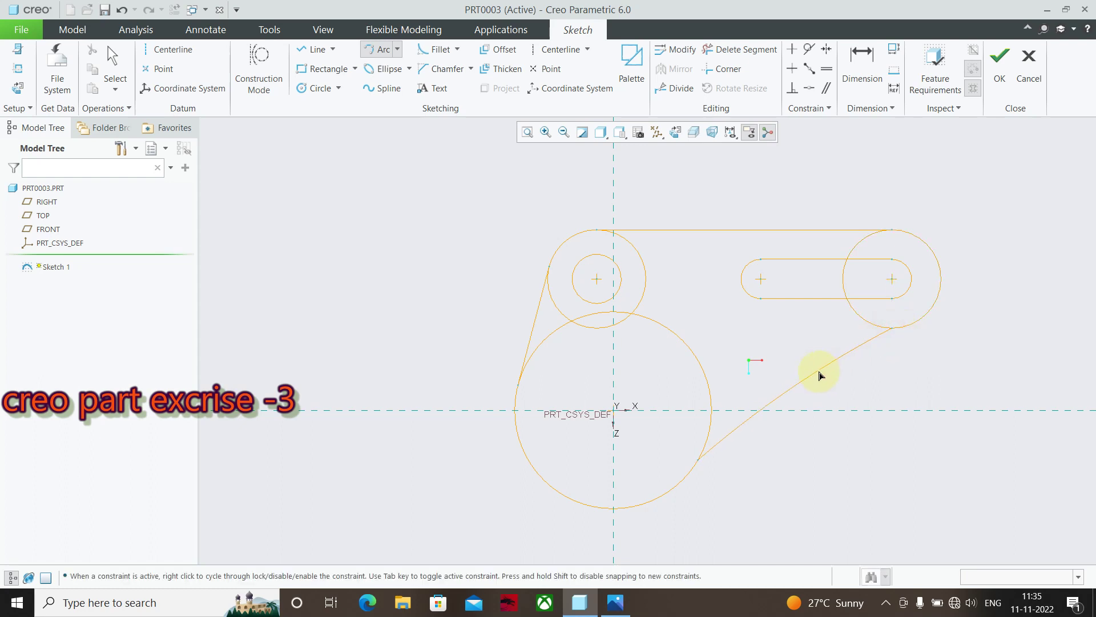
click(779, 341)
click(781, 339)
middle_click(935, 383)
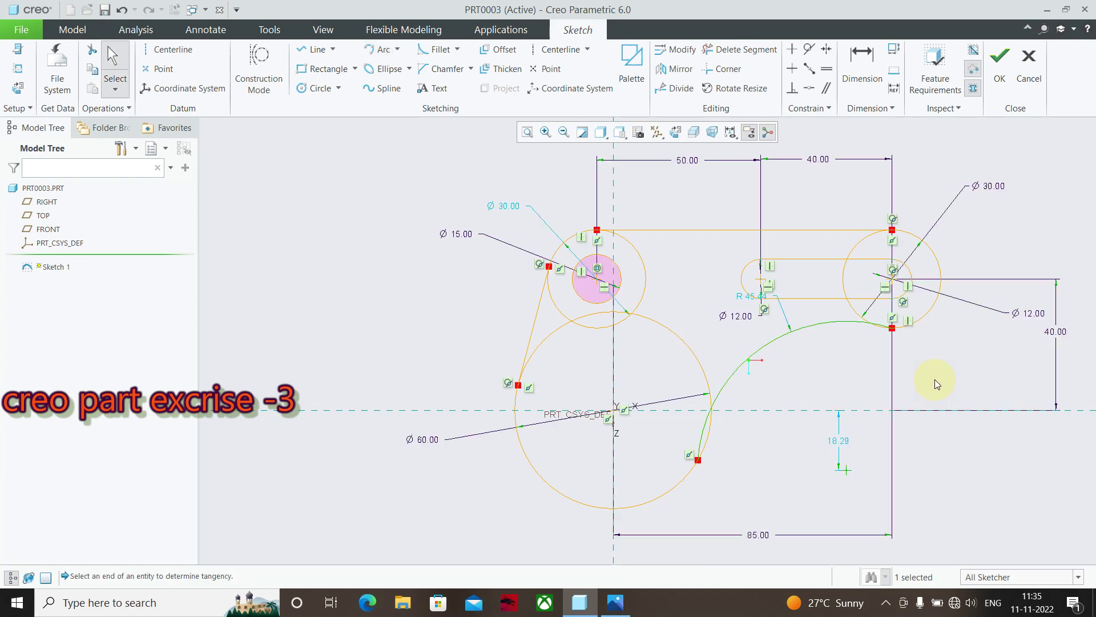
Step: Set the connecting arc's radius to 50
click(696, 455)
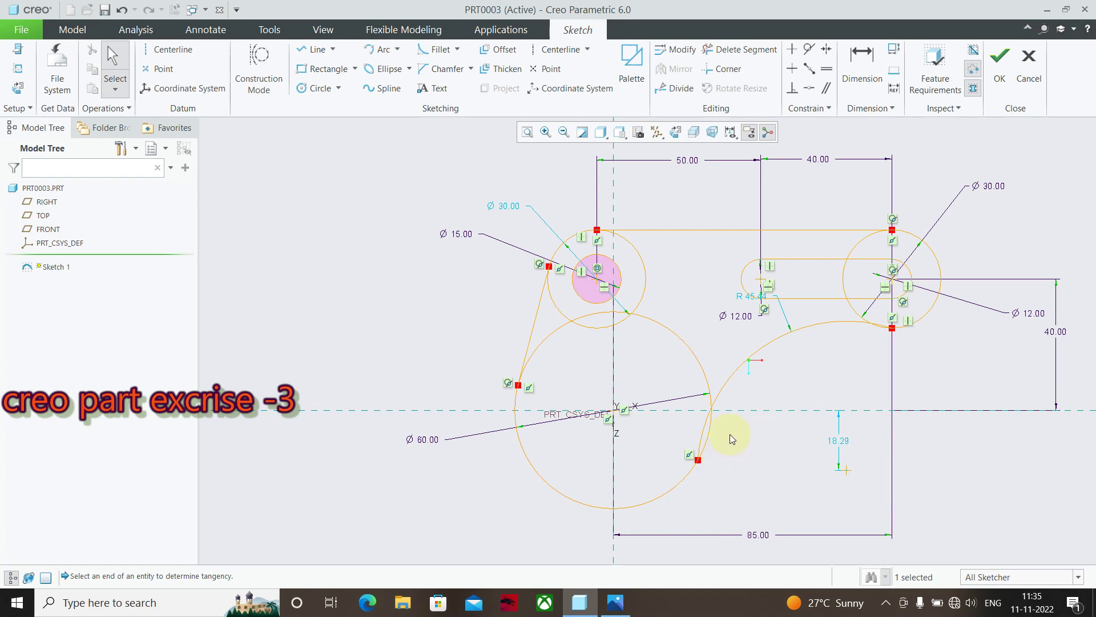
drag(754, 306, 715, 306)
double_click(697, 305)
text(50)
key(Return)
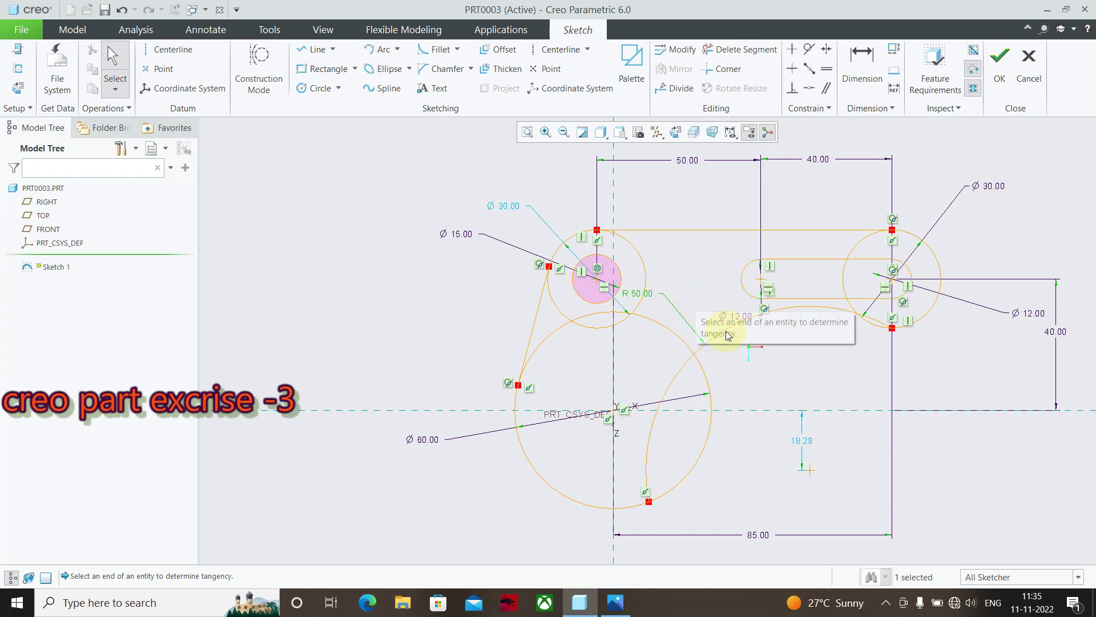
click(741, 480)
Step: Make the R50 arc tangent to the Ø60 circle
click(645, 465)
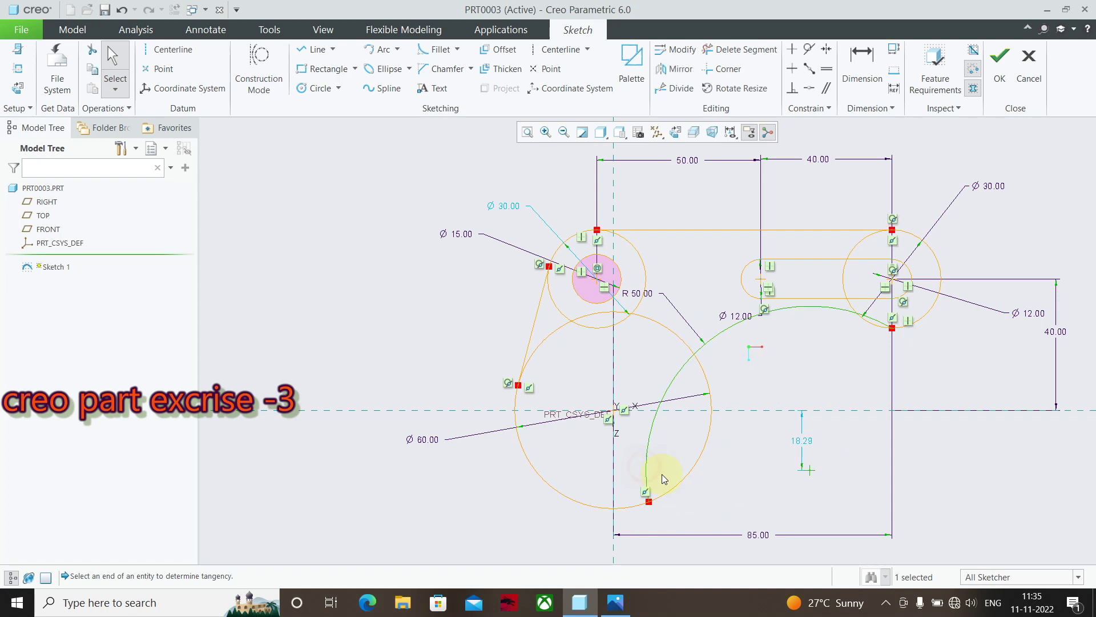
ctrl+click(672, 491)
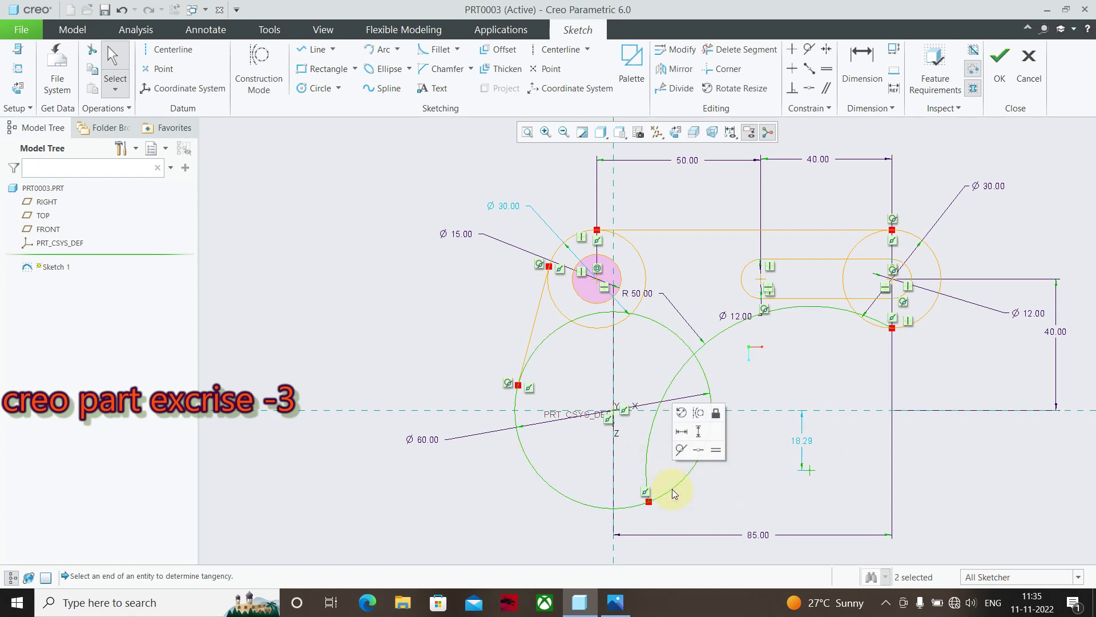
click(681, 449)
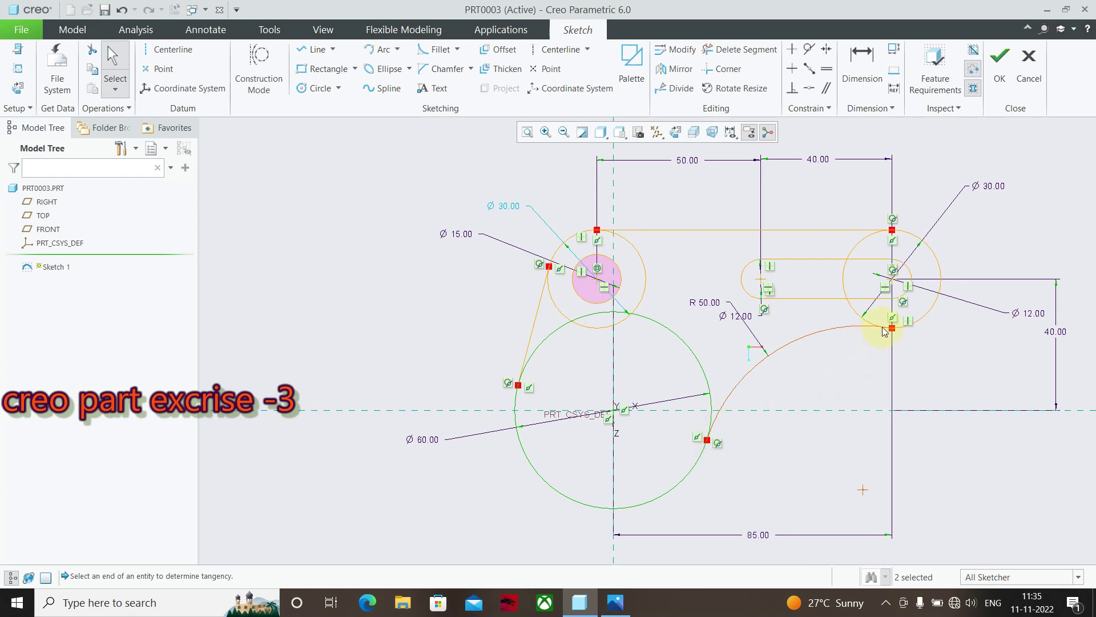
click(924, 371)
click(801, 391)
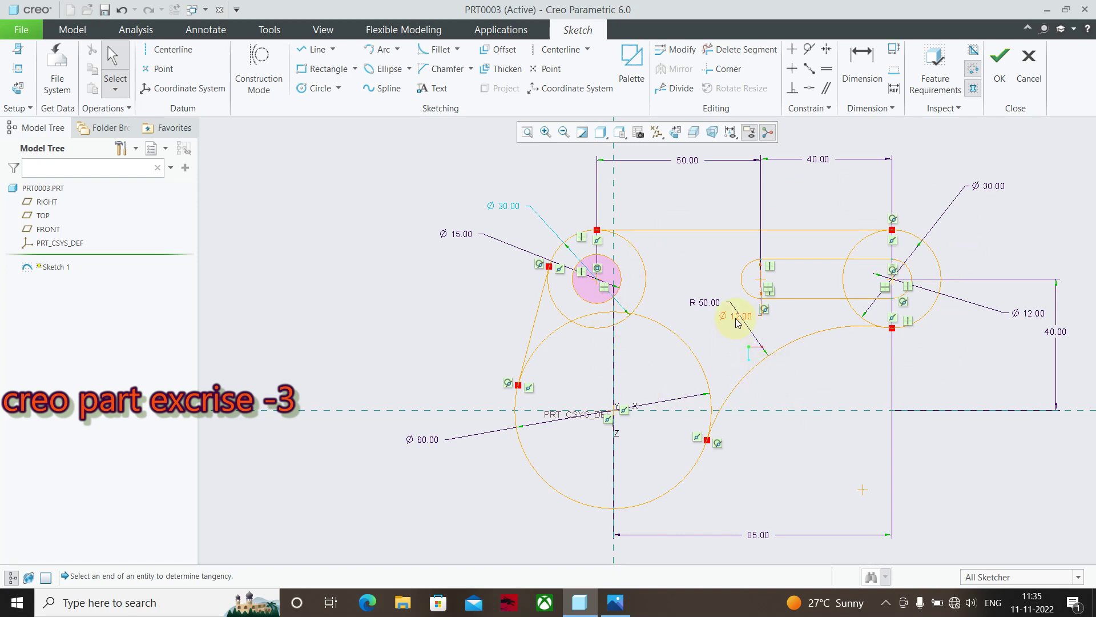
click(717, 47)
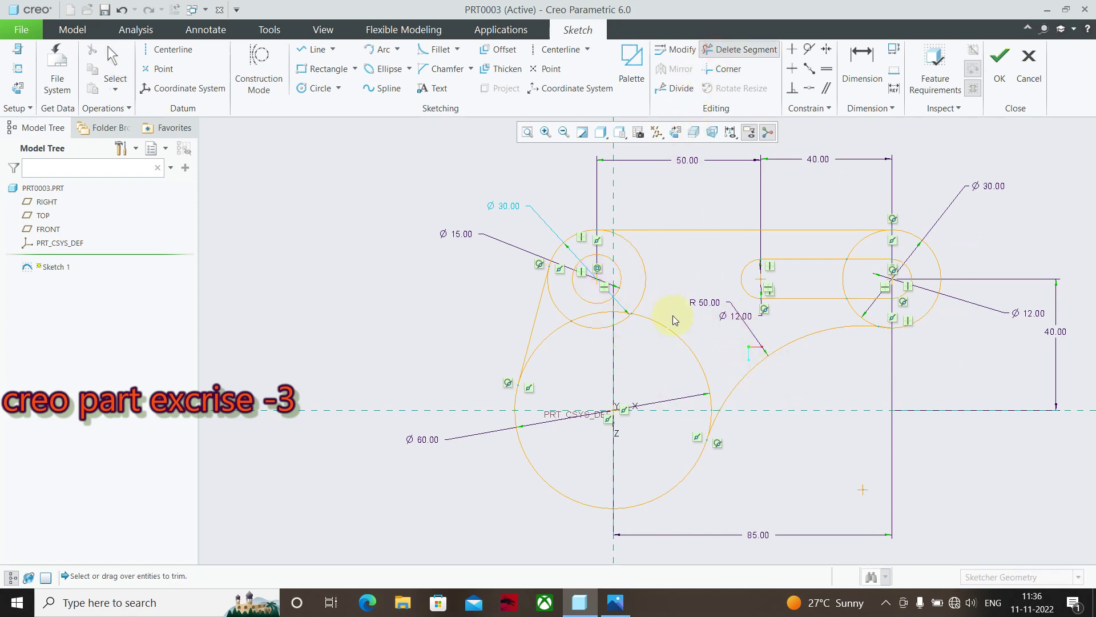
Step: Trim the crossed and inner arcs of the Ø60 circle and the lower-left Ø30 arc
drag(704, 317, 683, 352)
scroll(708, 437, down, 2)
scroll(706, 433, down, 3)
scroll(708, 399, down, 2)
drag(740, 309, 695, 360)
scroll(695, 359, up, 2)
scroll(685, 427, up, 2)
scroll(695, 439, up, 2)
scroll(588, 360, up, 2)
scroll(588, 360, down, 1)
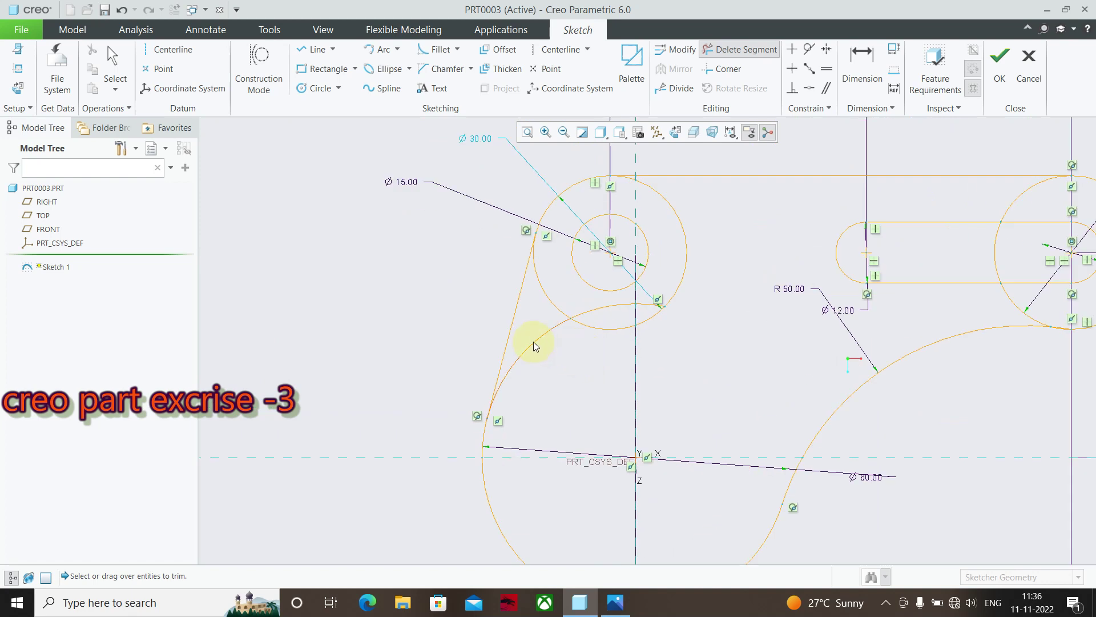
click(537, 348)
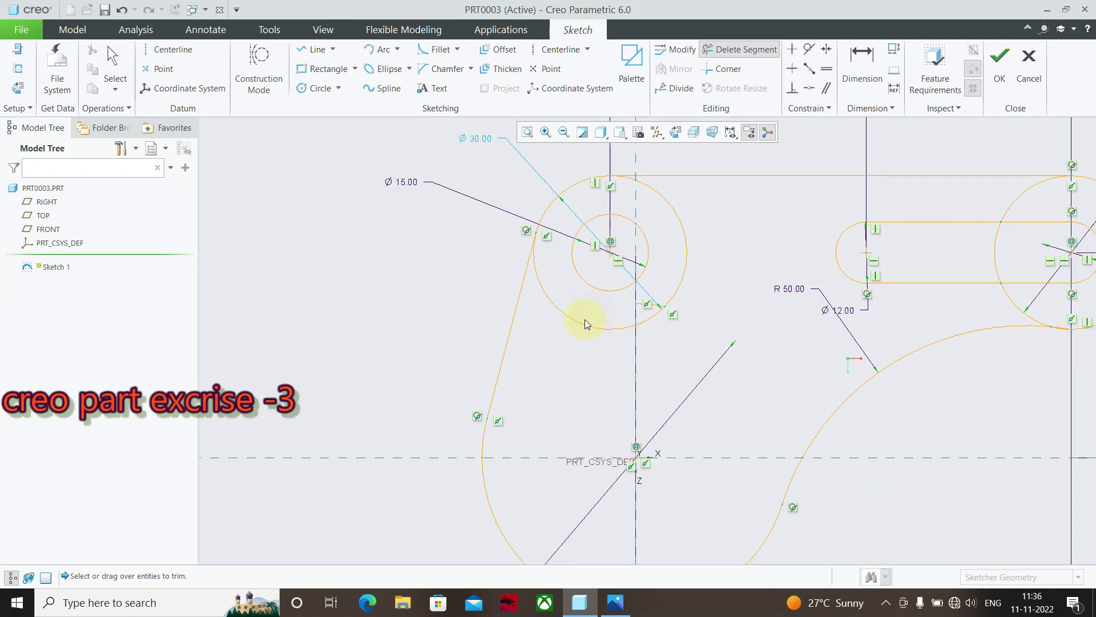
click(567, 320)
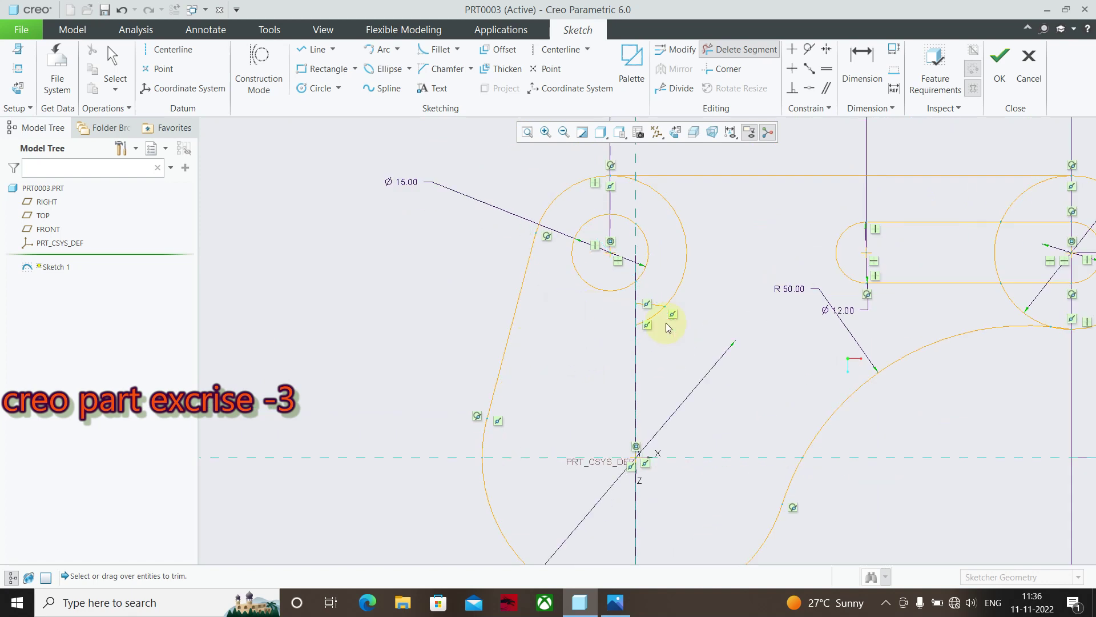
click(687, 262)
click(631, 181)
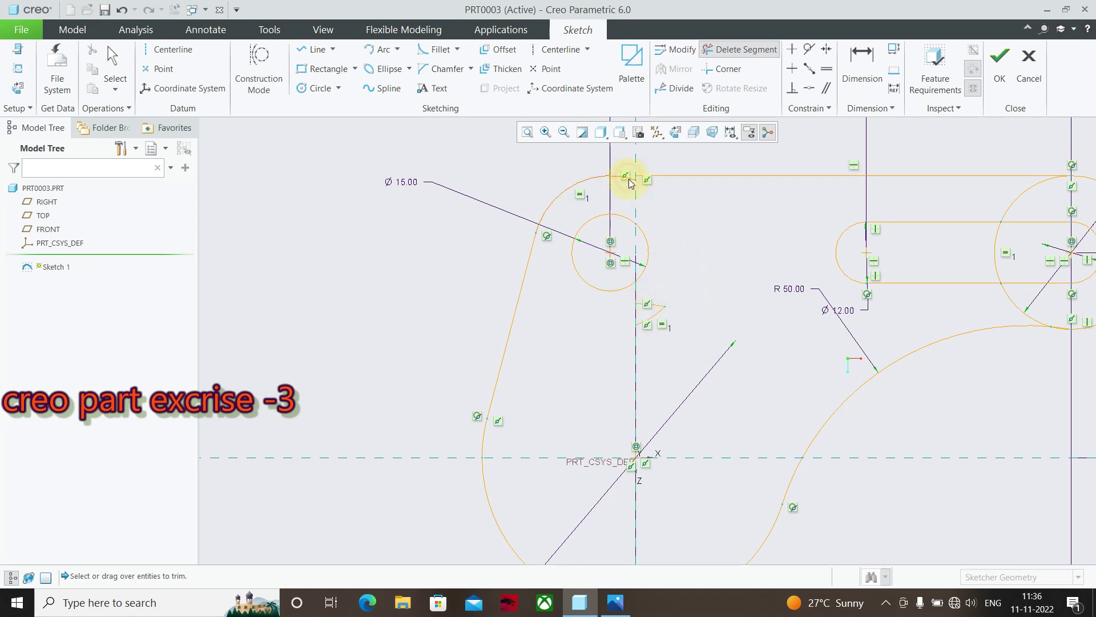
middle_click(655, 211)
Step: Trim the right Ø30 circle's inner arcs and leftover pieces, closing the bracket outline
click(631, 181)
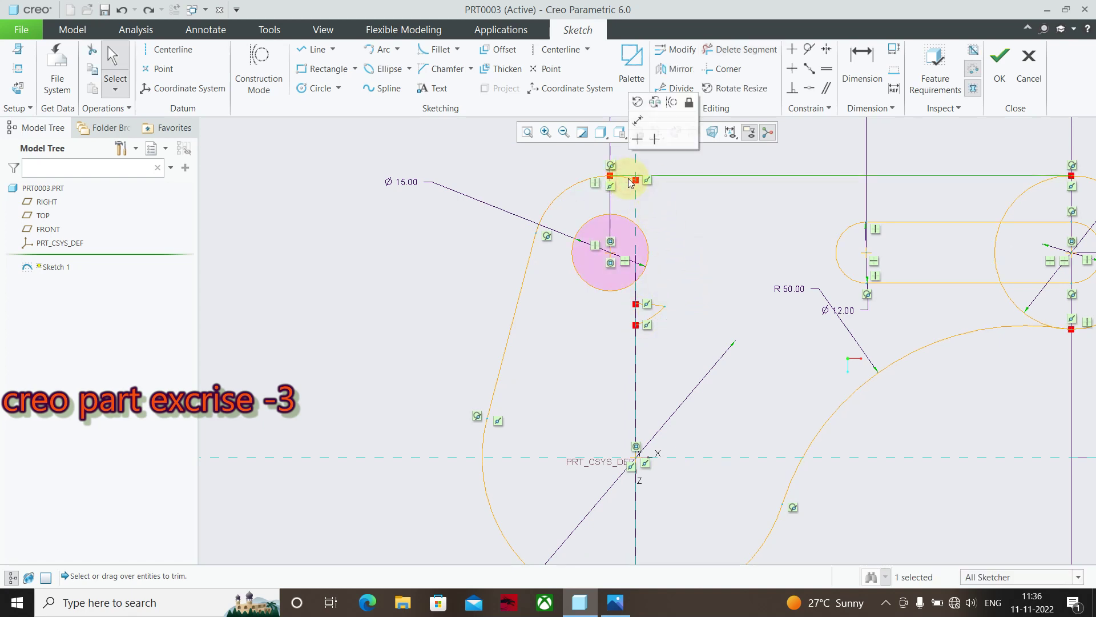
scroll(679, 213, down, 2)
click(740, 52)
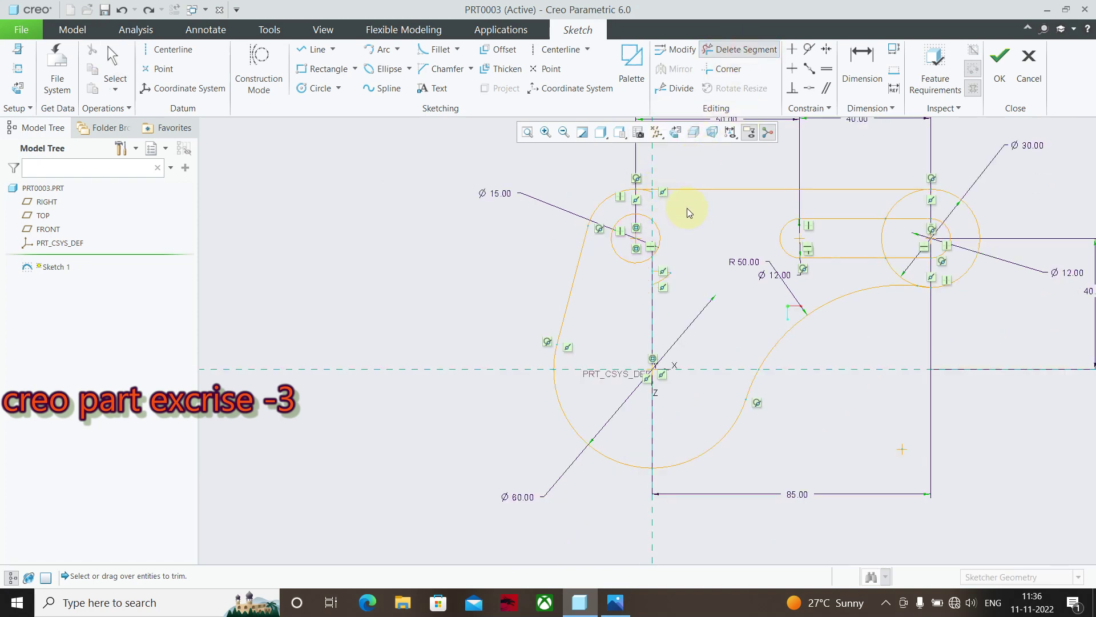
scroll(687, 208, down, 2)
scroll(663, 200, up, 3)
scroll(649, 198, up, 2)
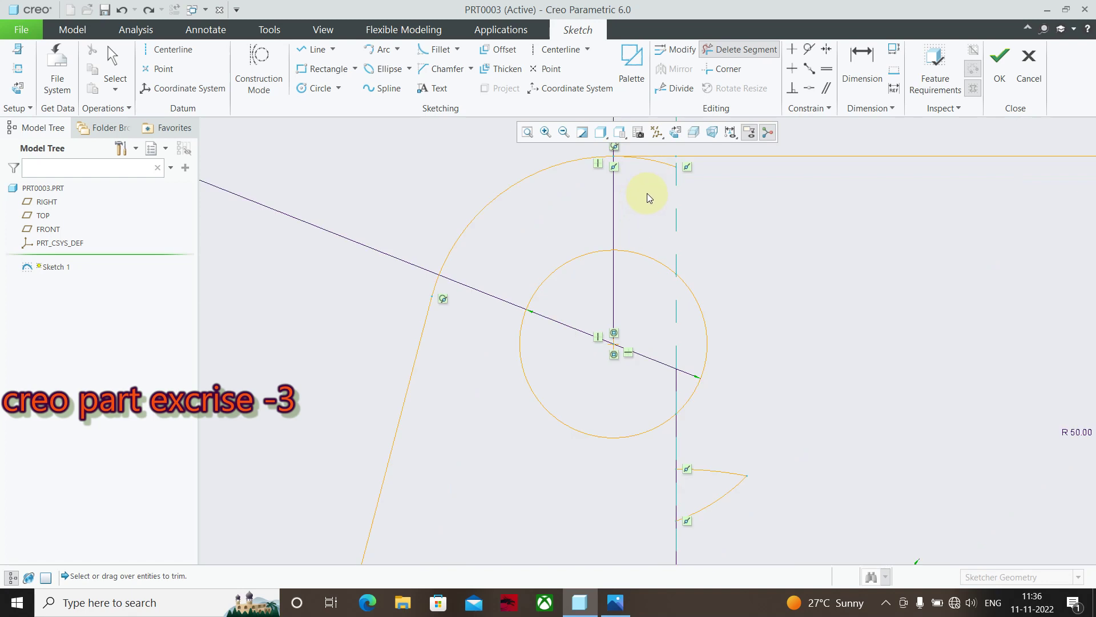
scroll(650, 197, up, 1)
scroll(666, 164, up, 1)
scroll(629, 213, down, 3)
scroll(580, 220, down, 2)
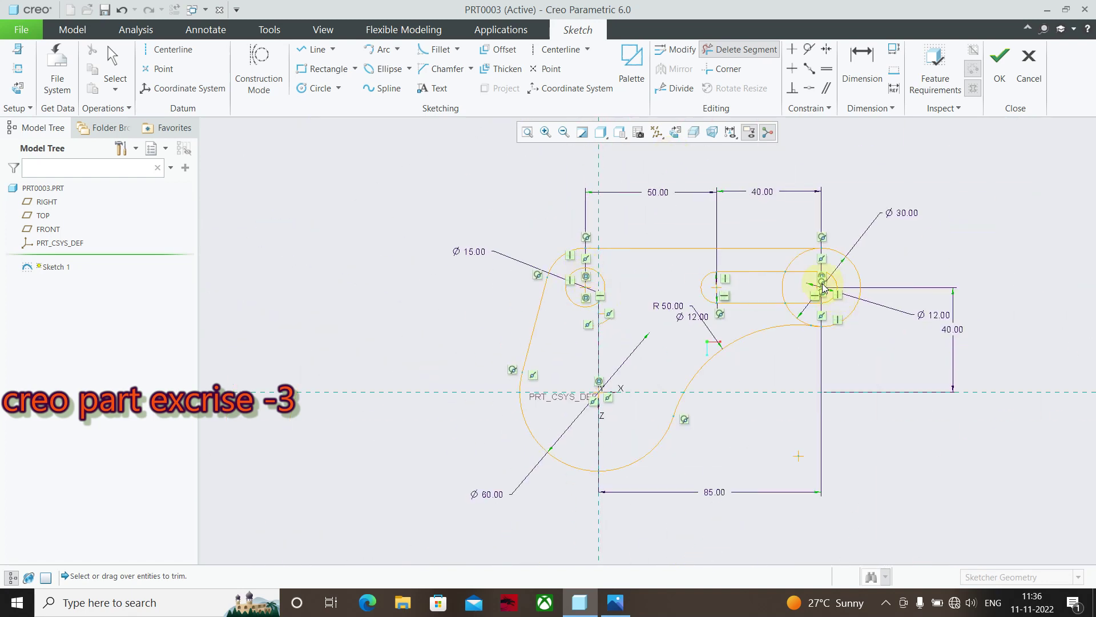
scroll(822, 281, up, 1)
click(778, 244)
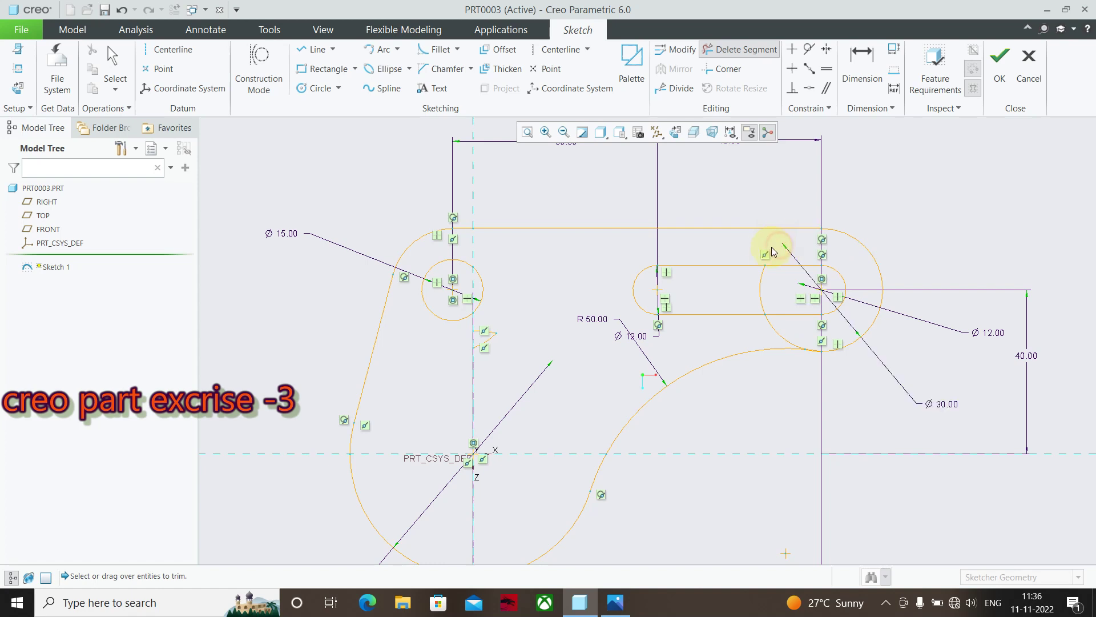
click(763, 280)
click(773, 330)
scroll(816, 354, down, 3)
scroll(787, 355, down, 2)
scroll(787, 355, down, 1)
scroll(787, 355, down, 1)
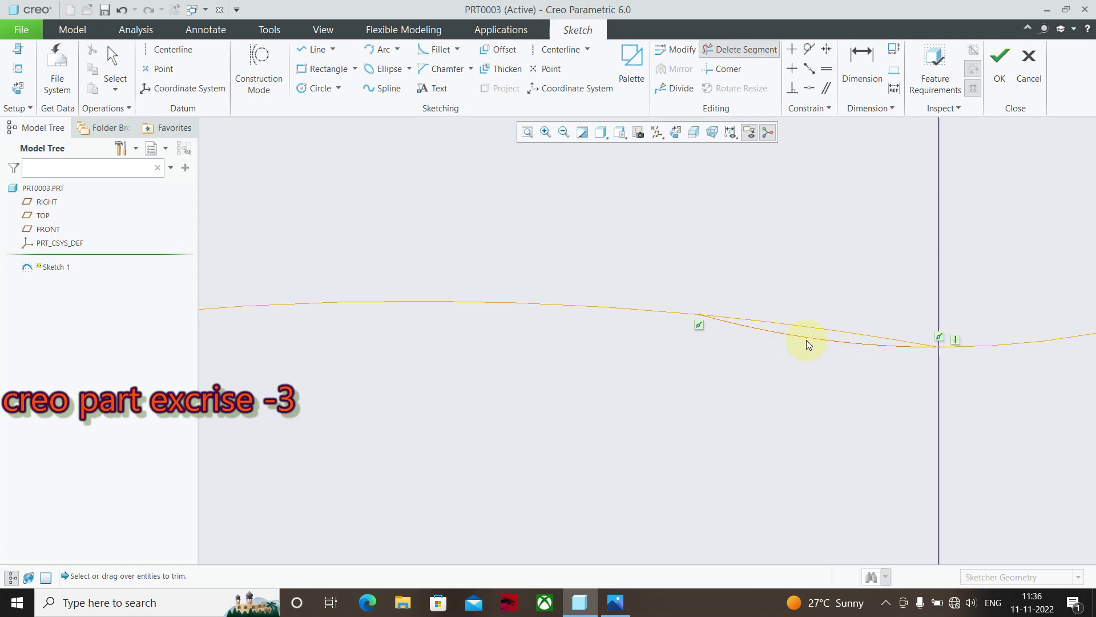
click(805, 337)
scroll(790, 371, up, 1)
scroll(795, 394, up, 1)
scroll(796, 406, up, 1)
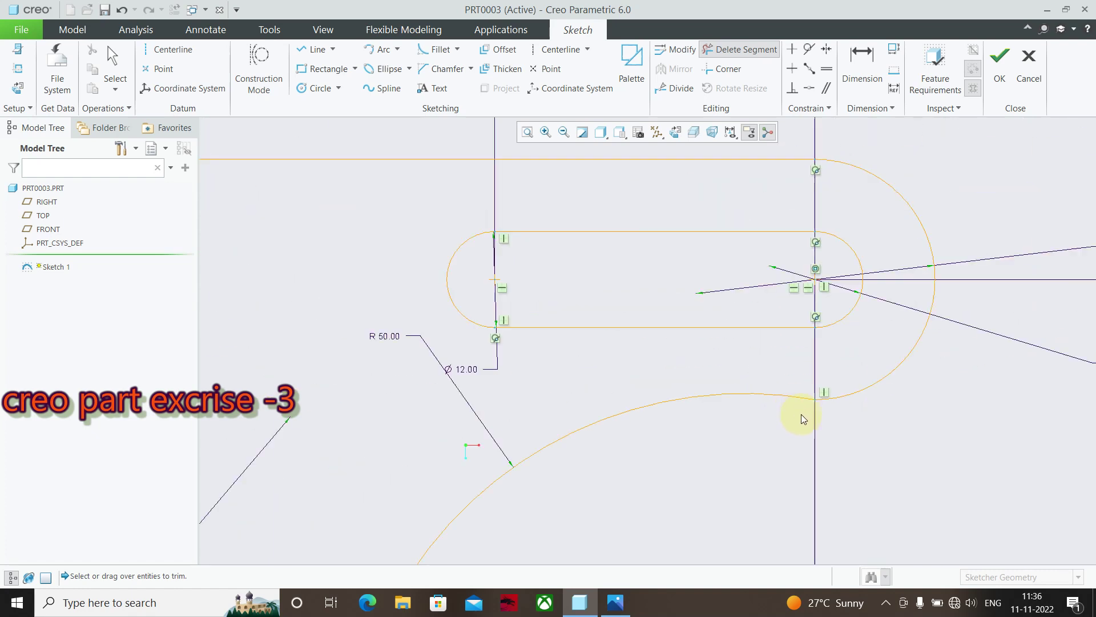
scroll(801, 413, up, 1)
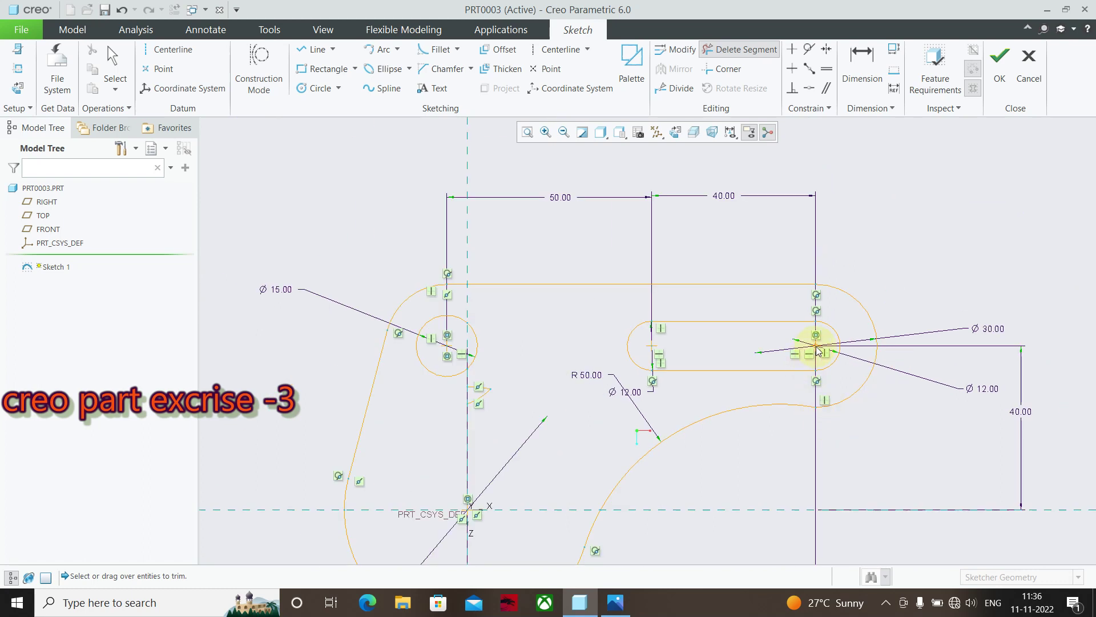
scroll(857, 286, up, 3)
scroll(859, 289, down, 2)
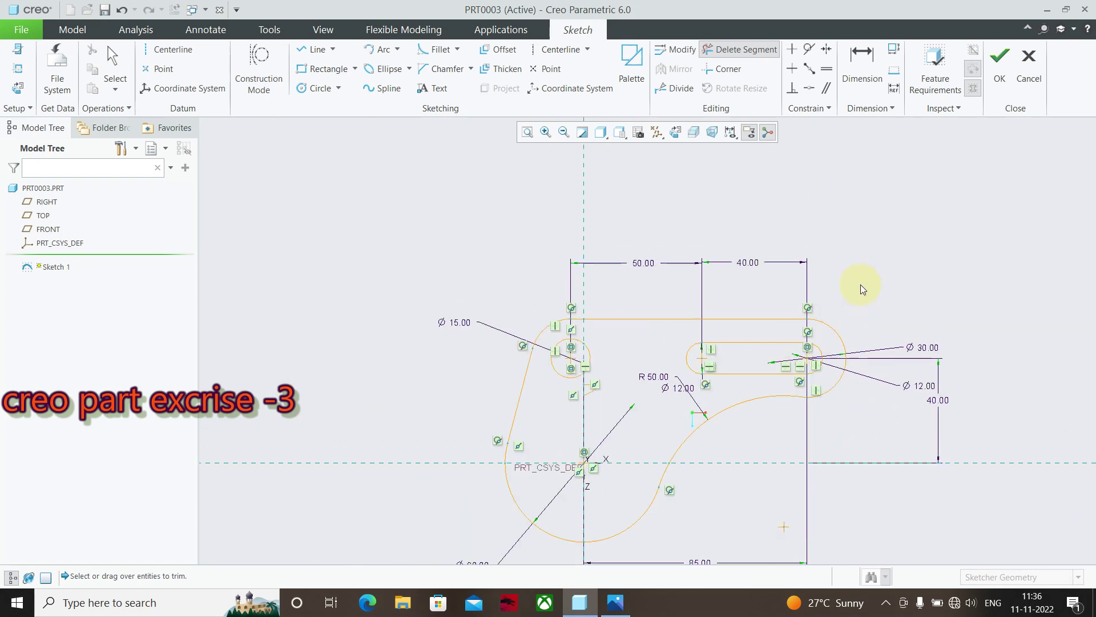
middle_click(903, 233)
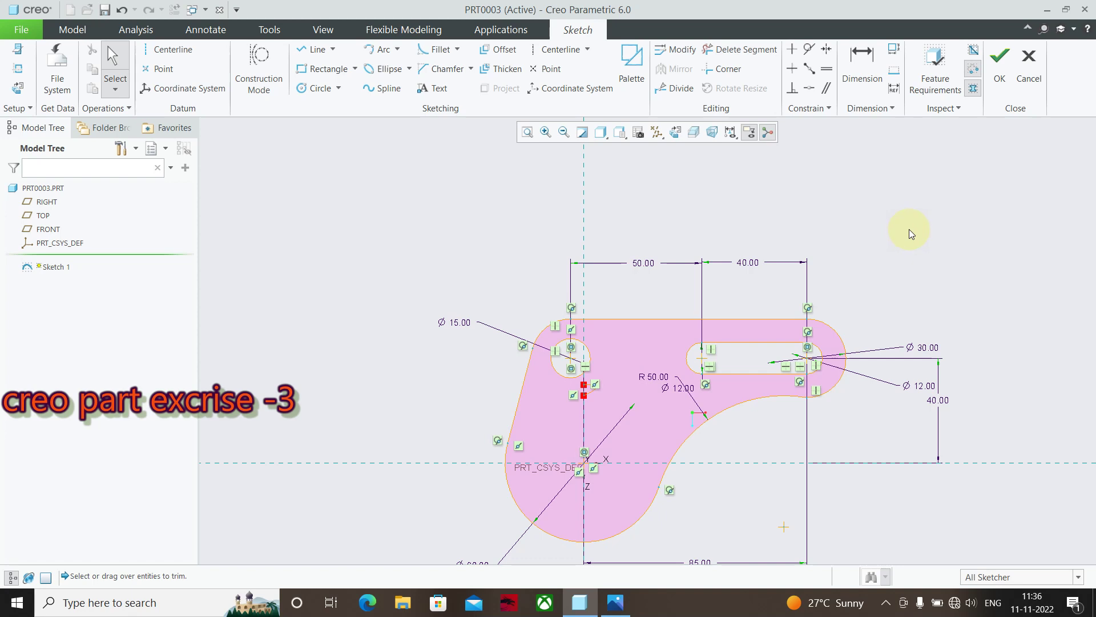
Step: Accept Sketch 1, then cancel the started extrude so only the sketch remains
middle_drag(912, 259, 598, 320)
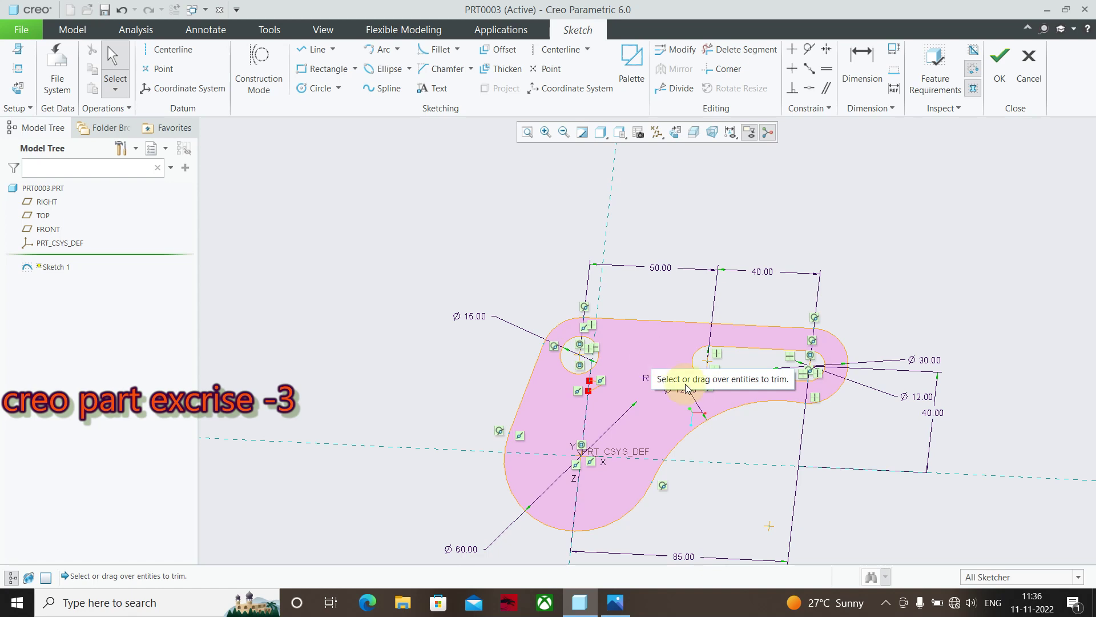
middle_drag(760, 420, 778, 435)
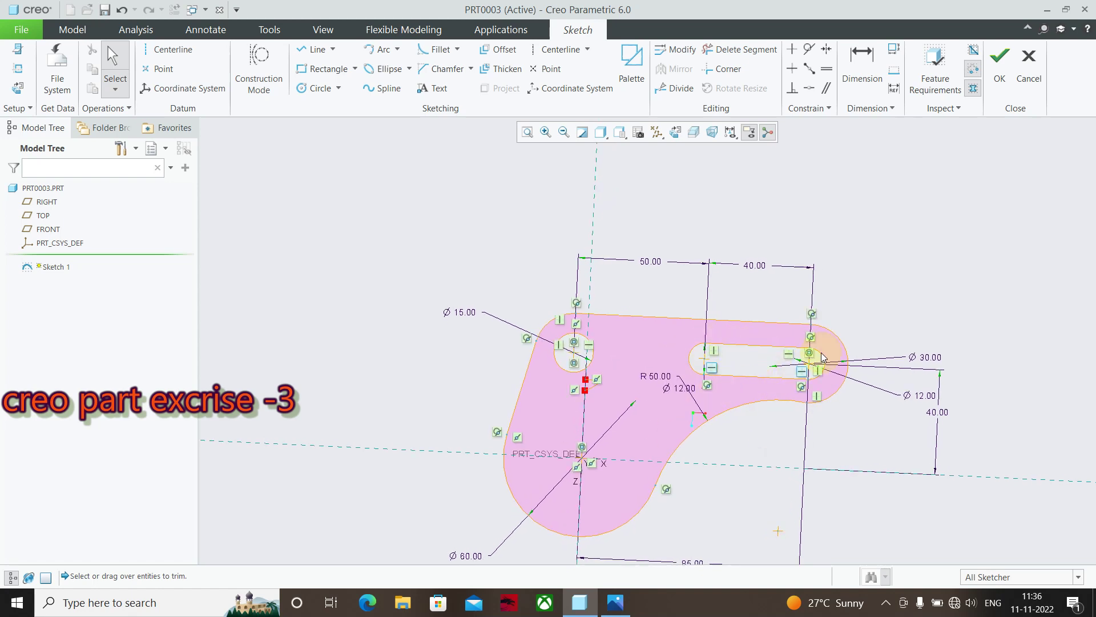
click(1003, 61)
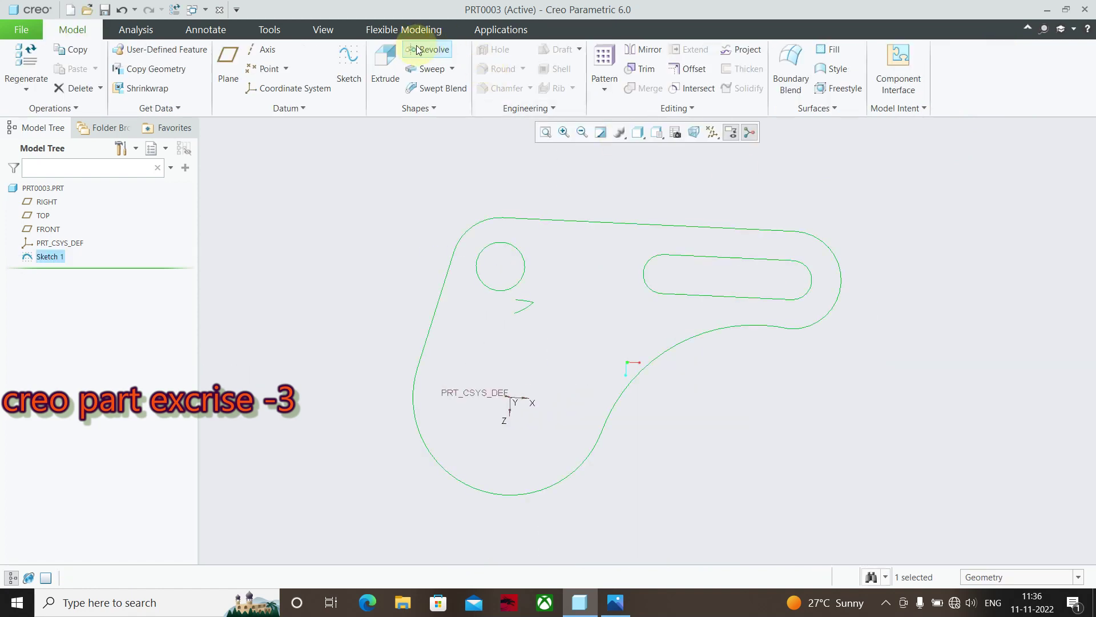
click(384, 58)
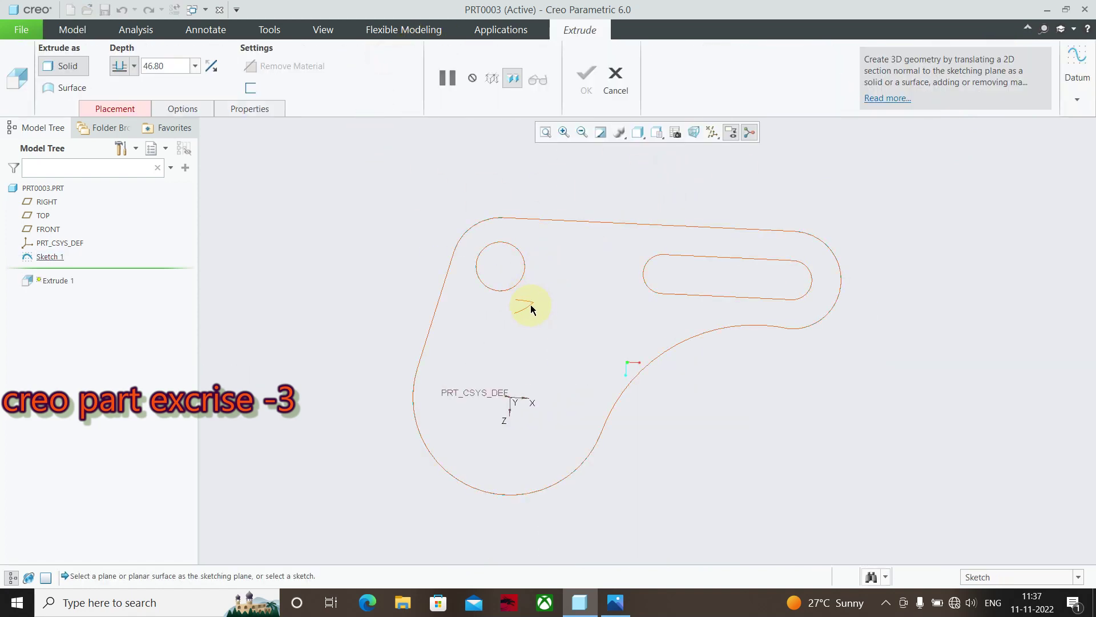
click(615, 79)
double_click(41, 258)
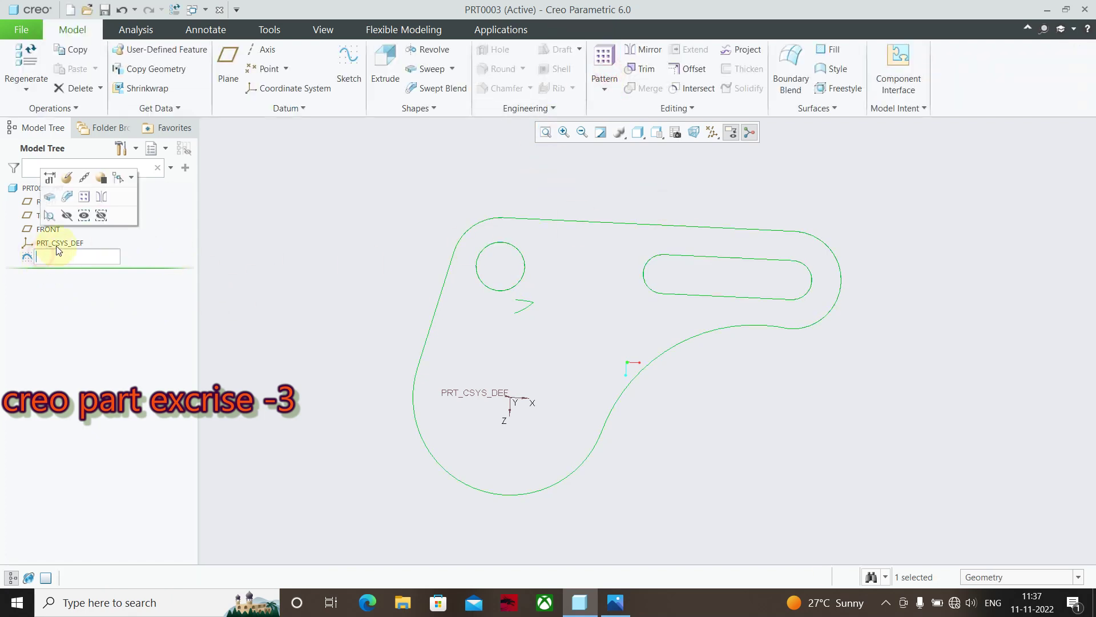
Step: Reopen Sketch 1 and trim away the stray segments near the origin
click(71, 178)
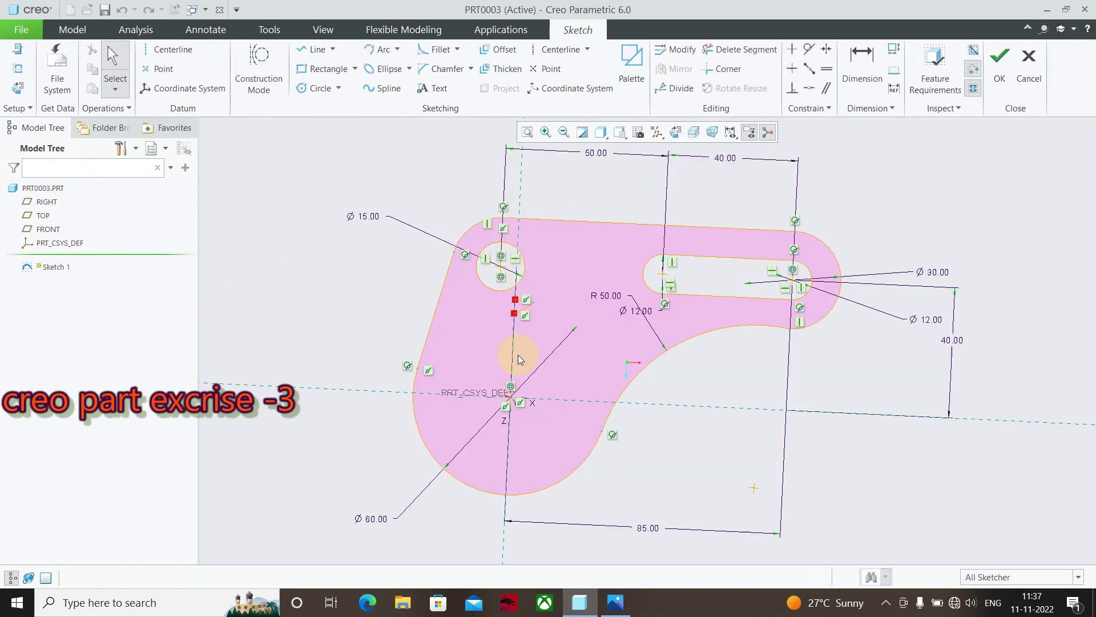
click(744, 50)
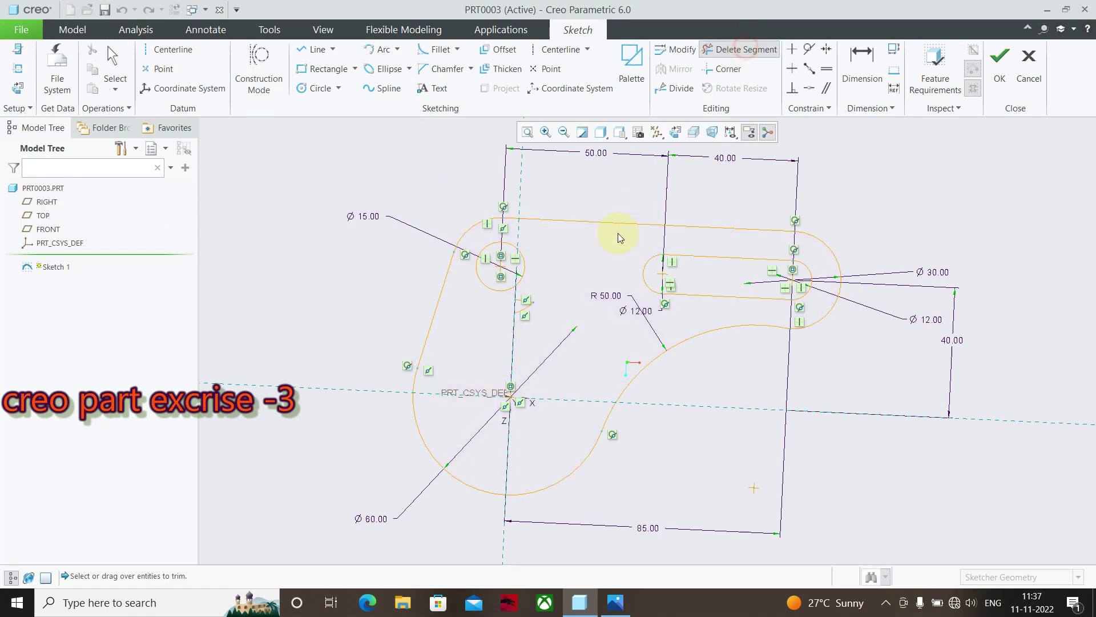
drag(522, 352, 505, 403)
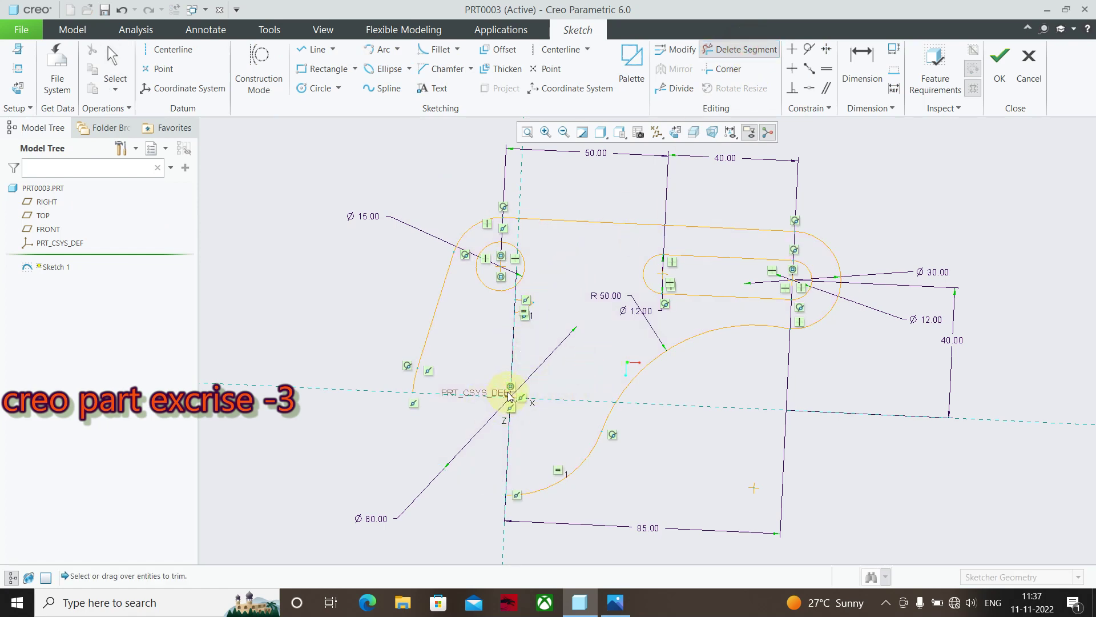
middle_click(508, 395)
scroll(509, 397, down, 2)
scroll(509, 398, down, 3)
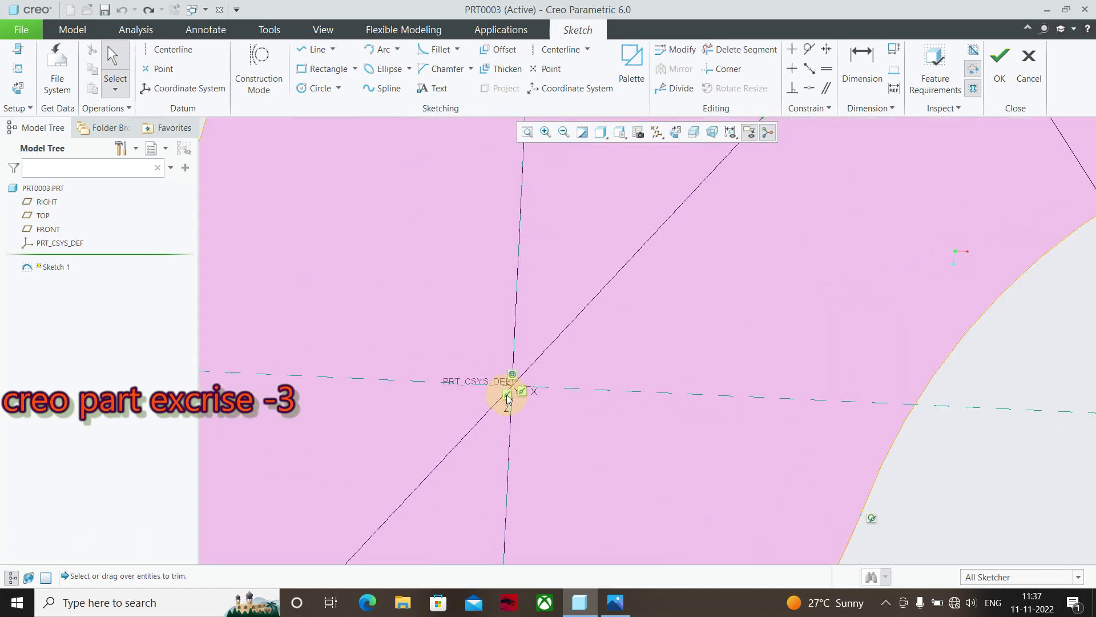
scroll(508, 397, down, 2)
scroll(516, 377, down, 2)
click(489, 371)
Step: Trim the small leftover arc near the slot's right end and accept Sketch 1
scroll(632, 351, down, 2)
scroll(631, 351, up, 2)
scroll(636, 392, up, 2)
scroll(641, 399, up, 2)
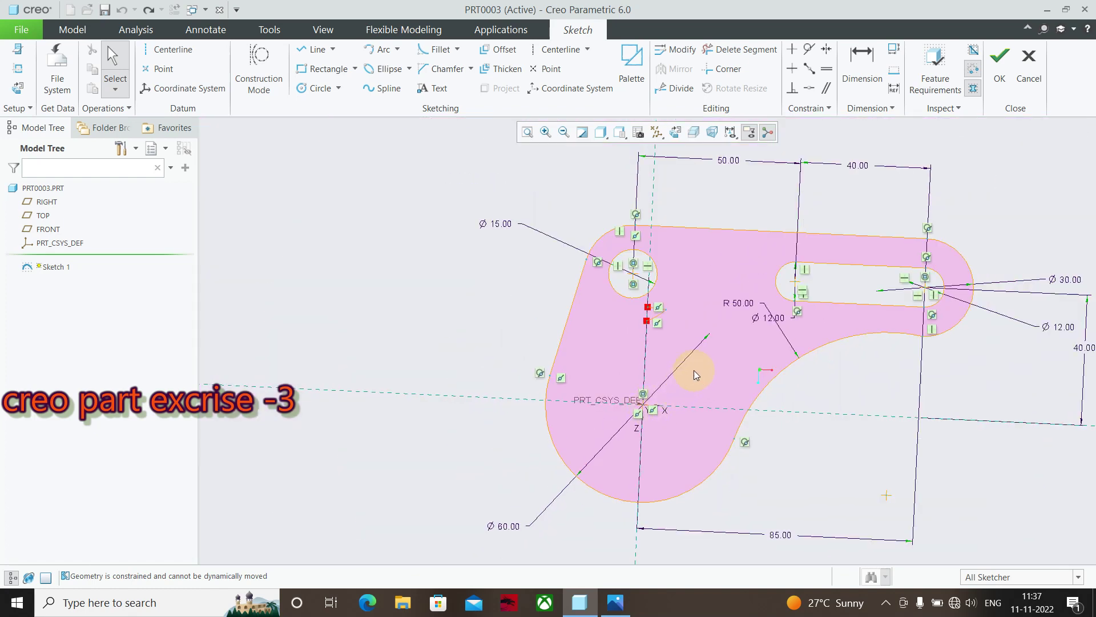
drag(647, 398, 631, 372)
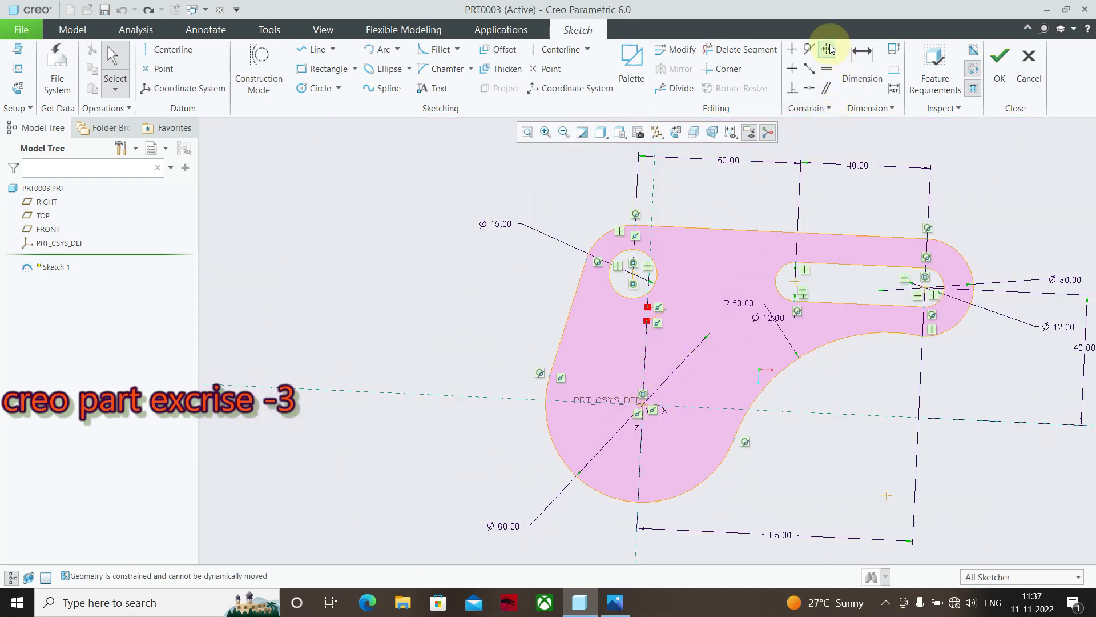
click(740, 49)
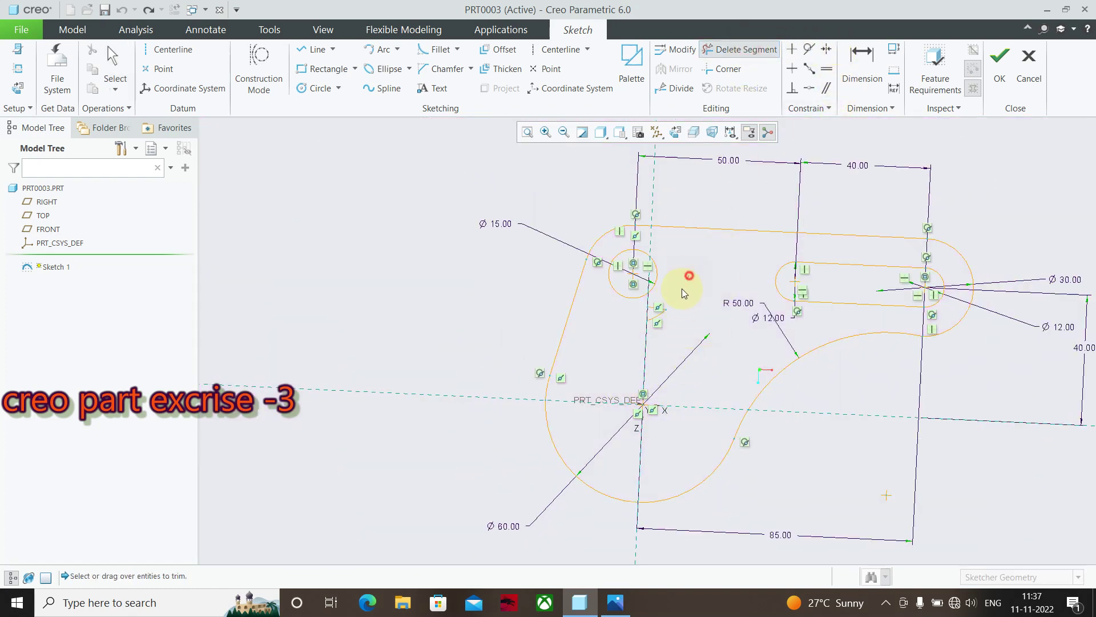
drag(672, 292, 643, 323)
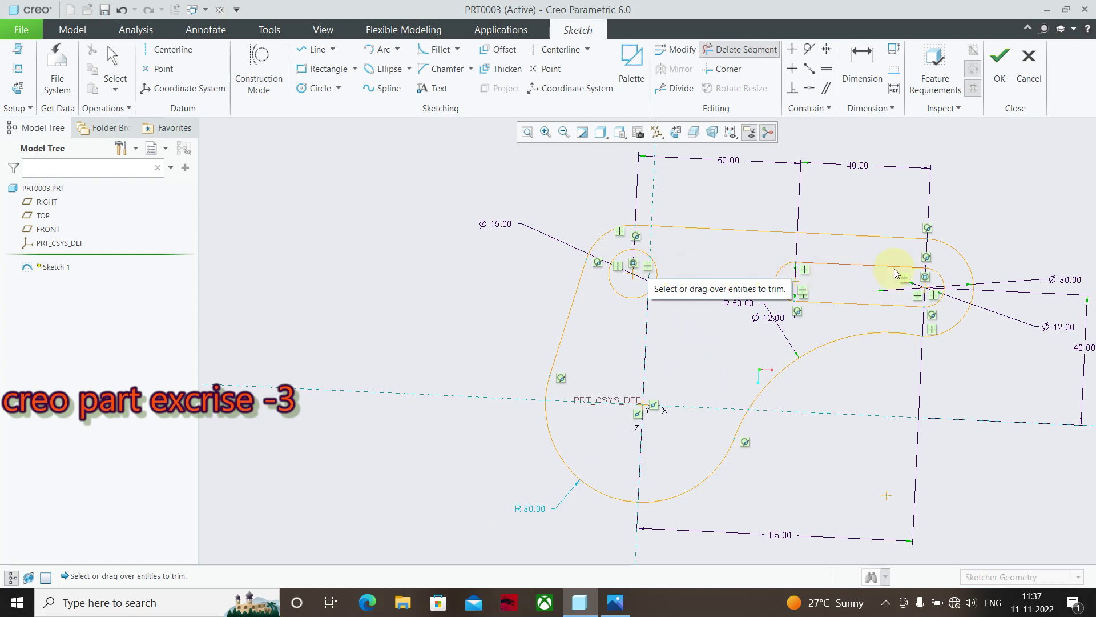
scroll(902, 291, up, 2)
scroll(910, 318, up, 1)
click(999, 57)
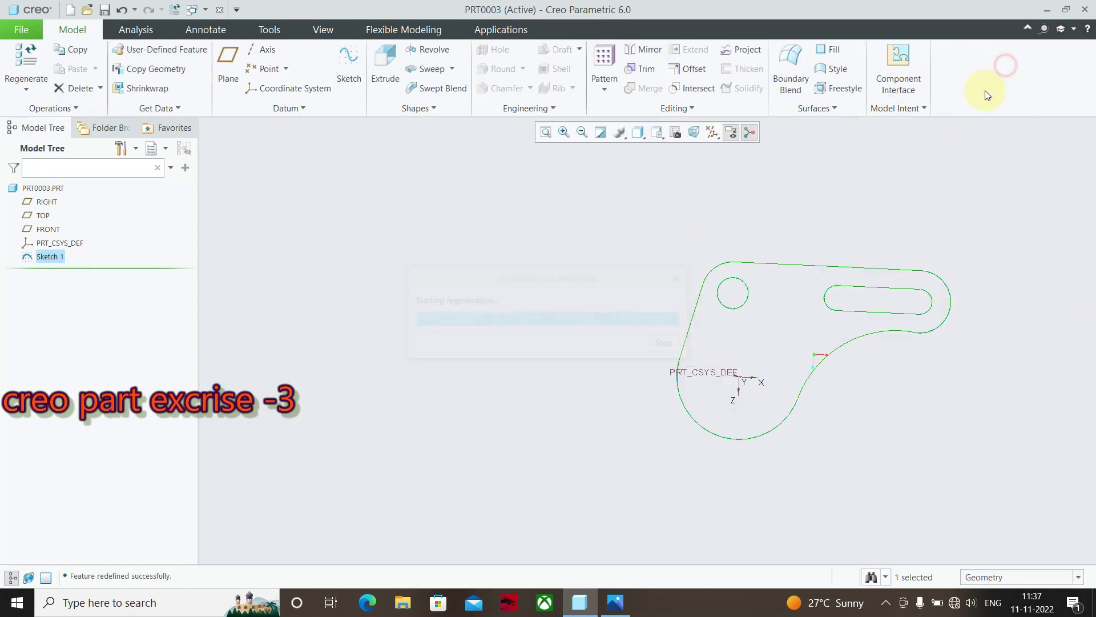
Step: Preview Sketch 1 extruded as a solid at the default 107.50 depth, checking the reference drawing
click(385, 63)
mouse_move(894, 330)
middle_down()
mouse_move(971, 394)
mouse_move(947, 328)
mouse_move(922, 337)
mouse_move(1015, 436)
middle_up()
middle_drag(860, 340, 891, 378)
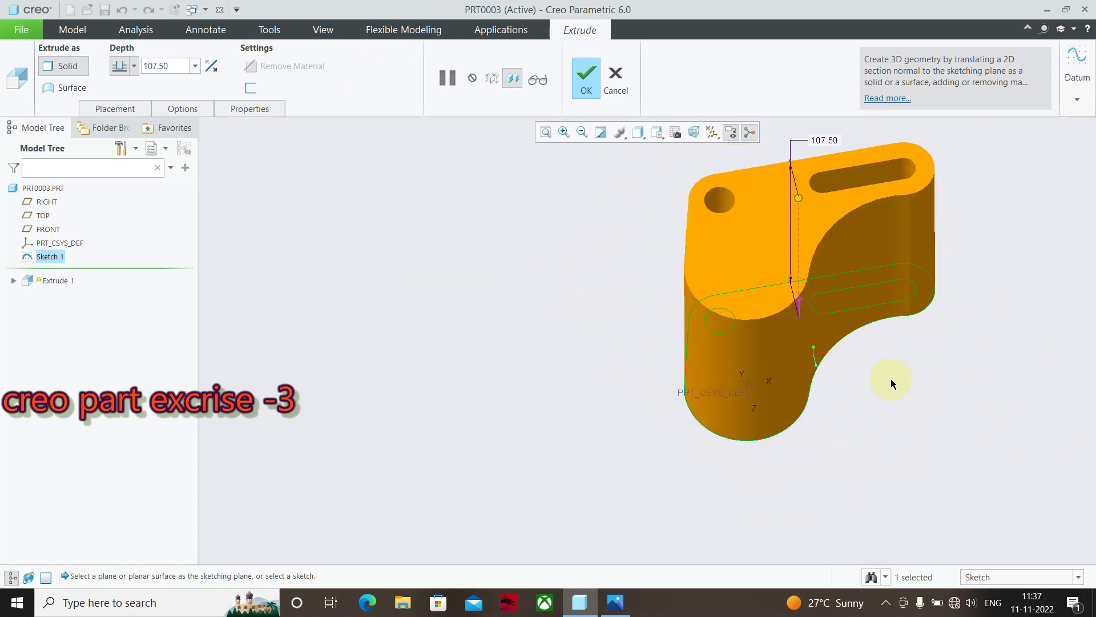
key(alt+Tab)
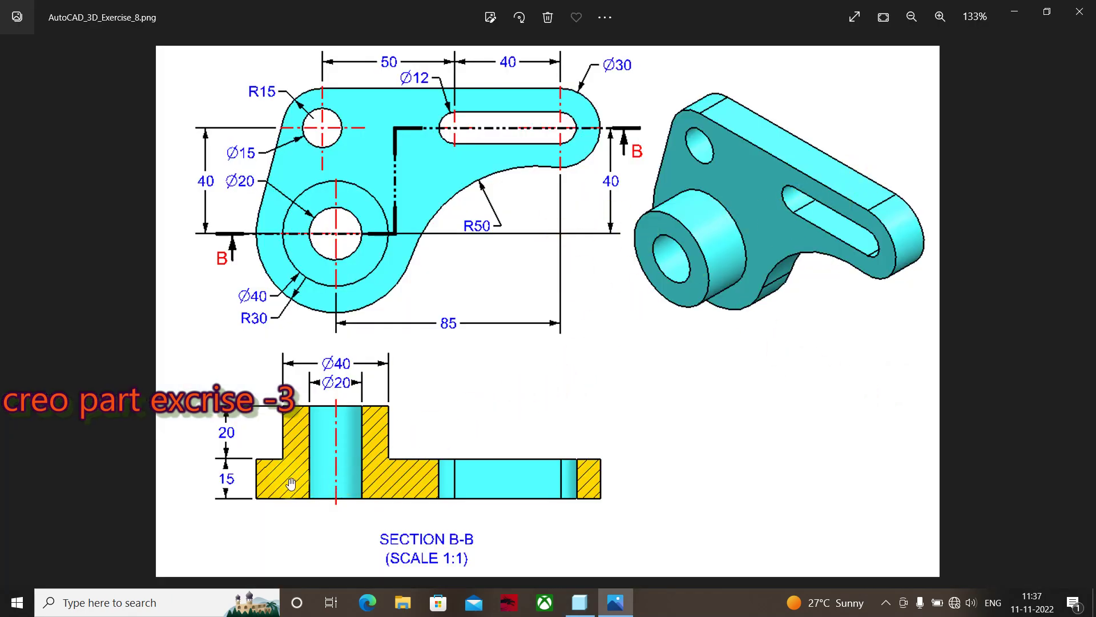
click(674, 250)
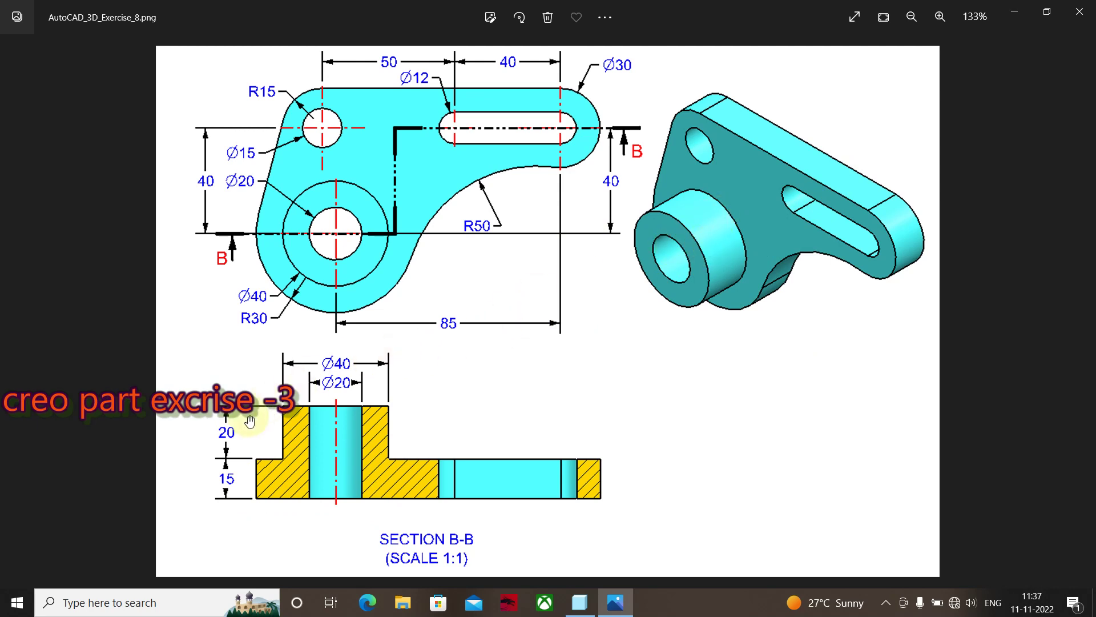
key(alt+Tab)
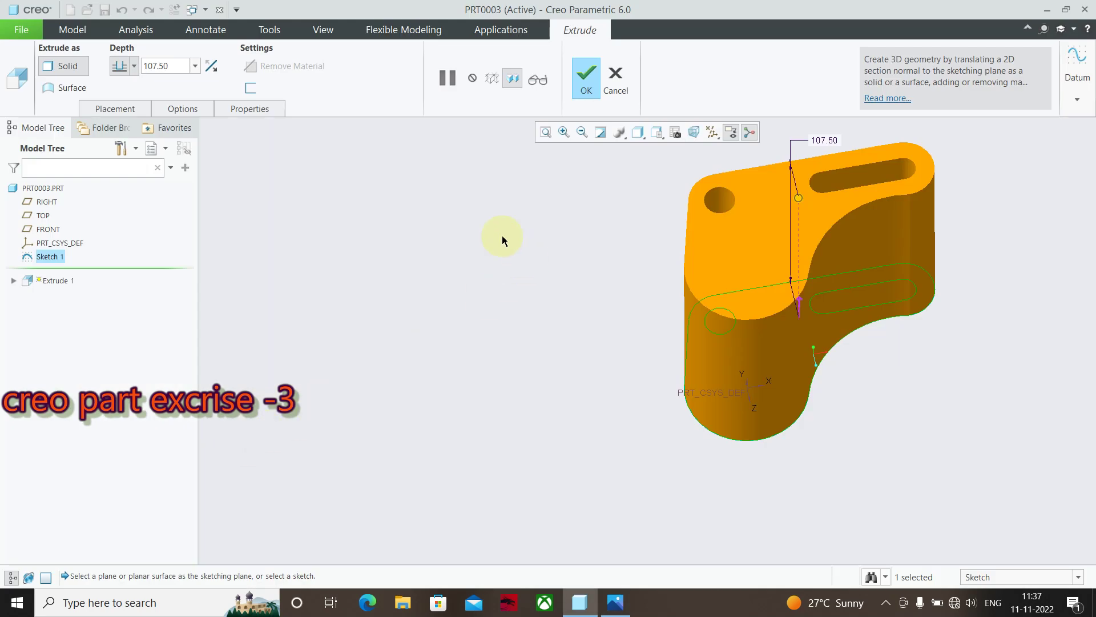
Step: Set the Extrude 1 depth to 15 and complete the plate
double_click(169, 68)
text(15)
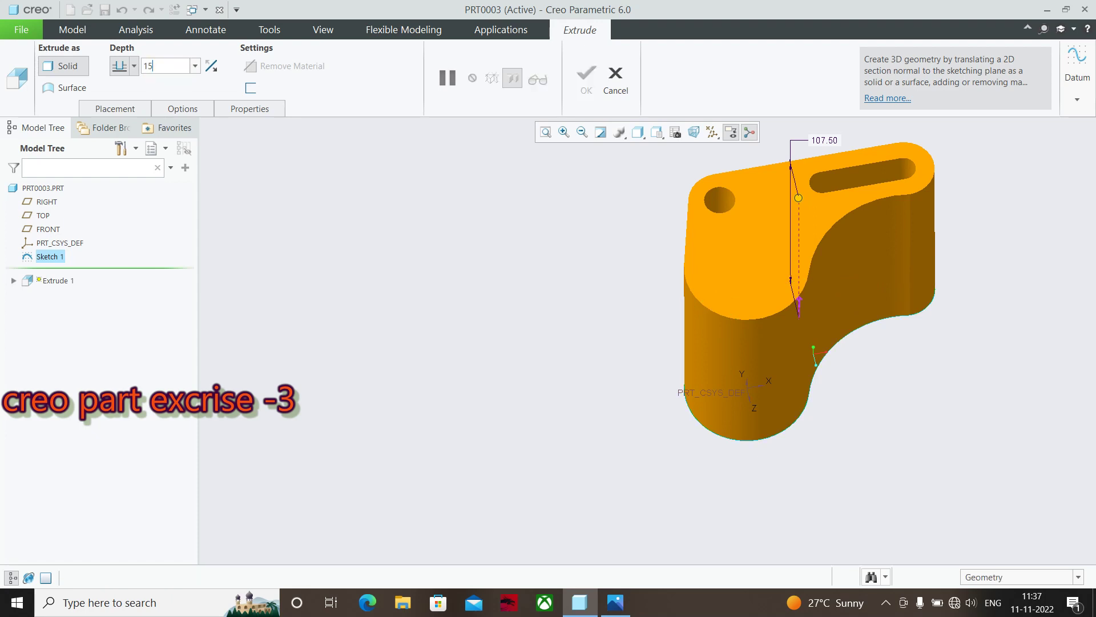
key(Return)
mouse_move(954, 364)
middle_down()
mouse_move(759, 459)
mouse_move(937, 330)
mouse_move(950, 229)
mouse_move(871, 235)
mouse_move(915, 299)
mouse_move(827, 317)
mouse_move(818, 270)
middle_up()
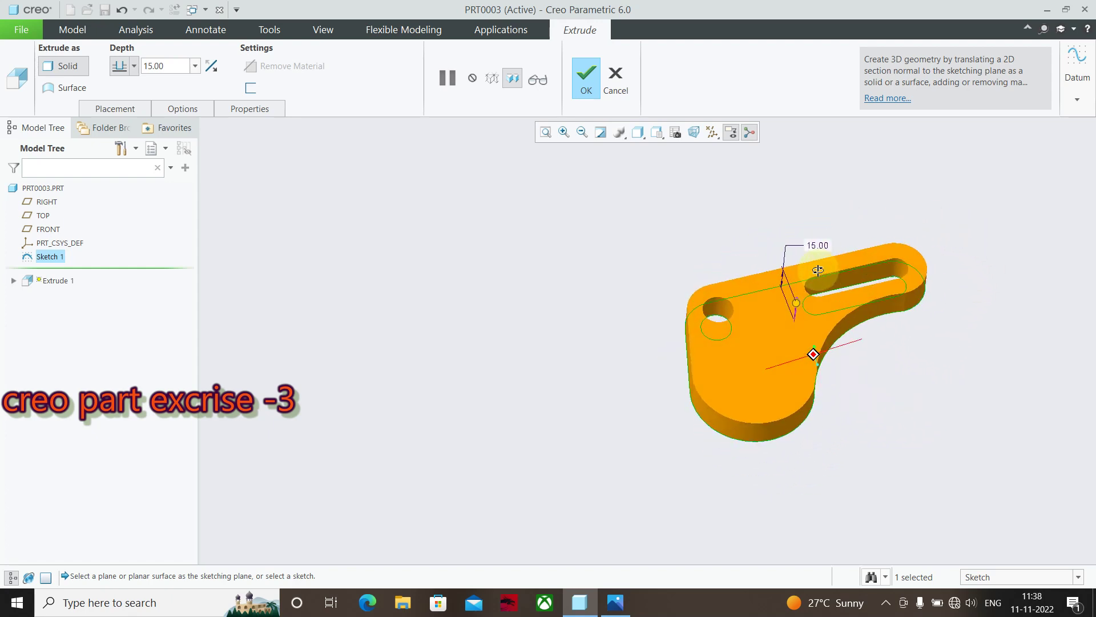
click(582, 91)
click(542, 351)
mouse_move(542, 351)
middle_down()
mouse_move(558, 394)
mouse_move(569, 378)
middle_up()
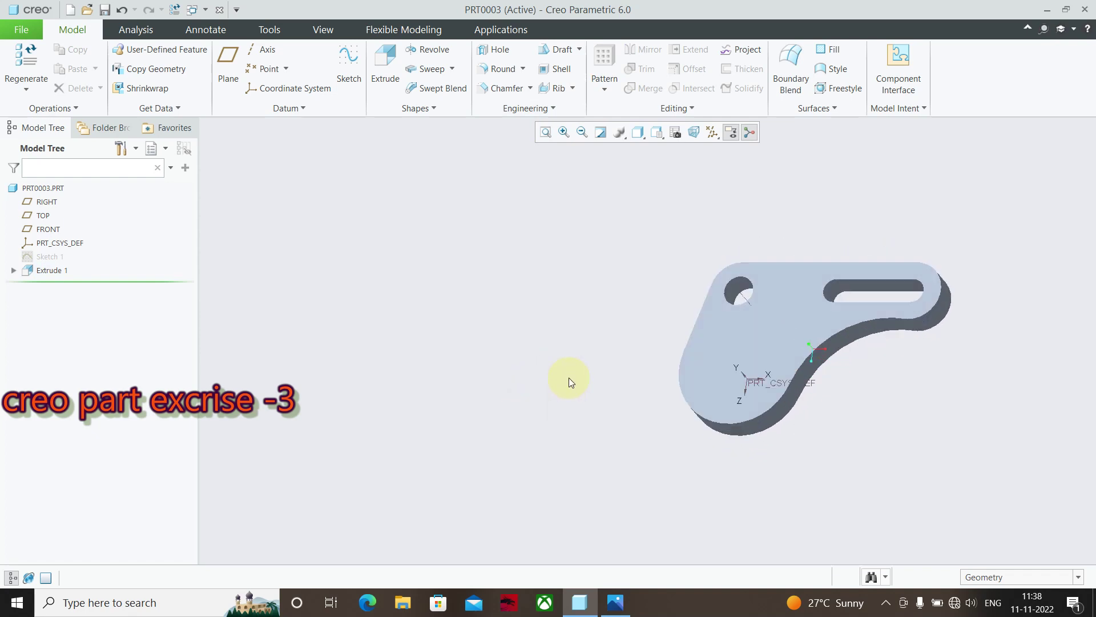
key(alt+Tab)
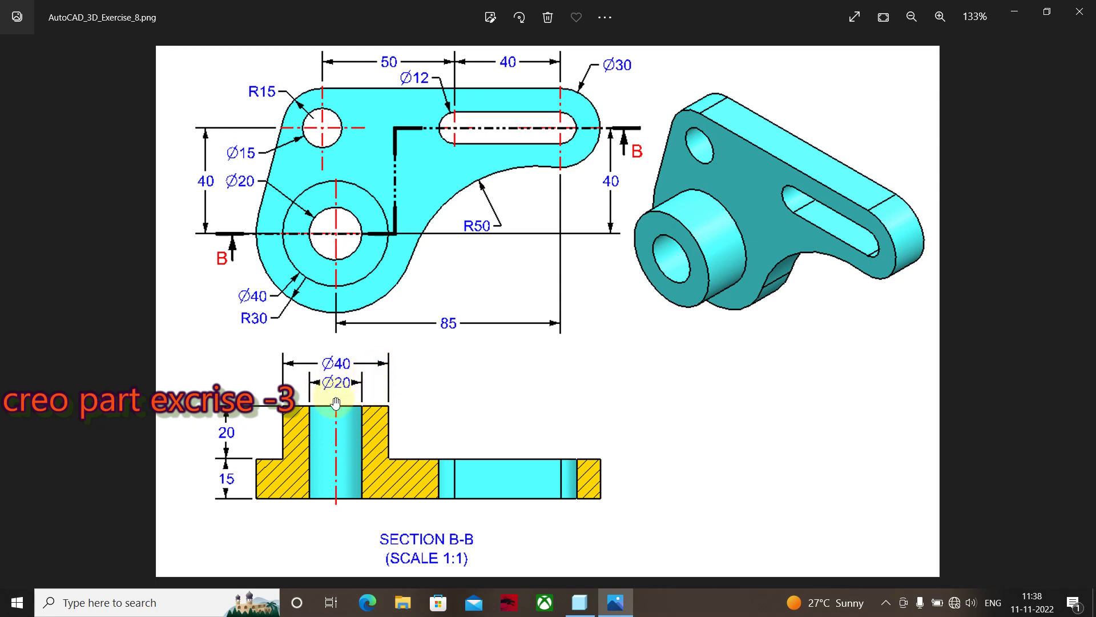
key(alt+Tab)
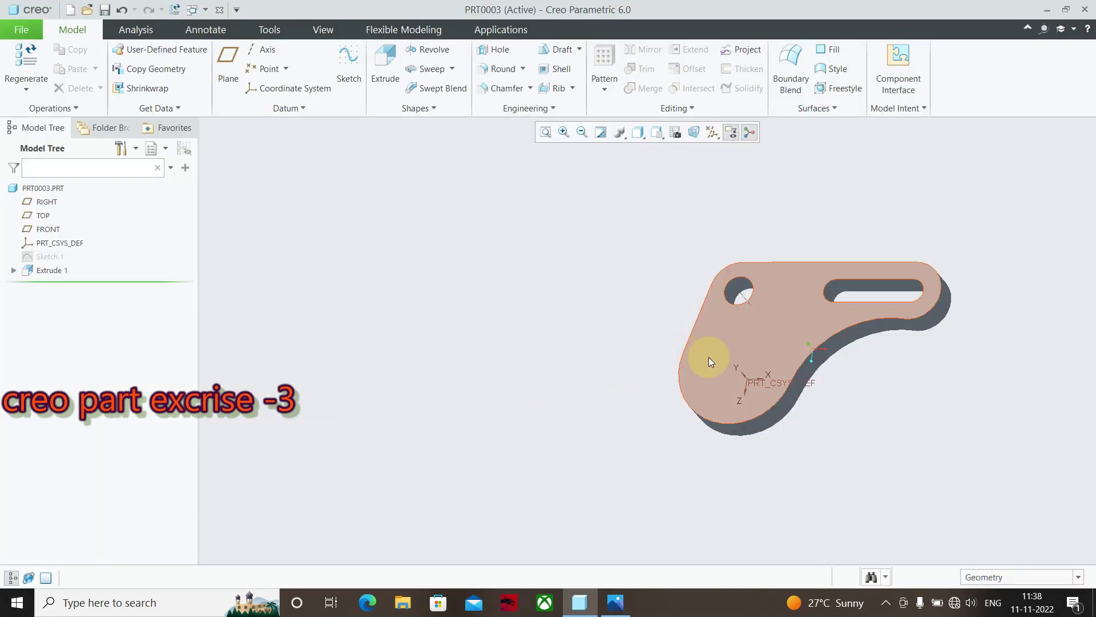
click(708, 357)
click(787, 301)
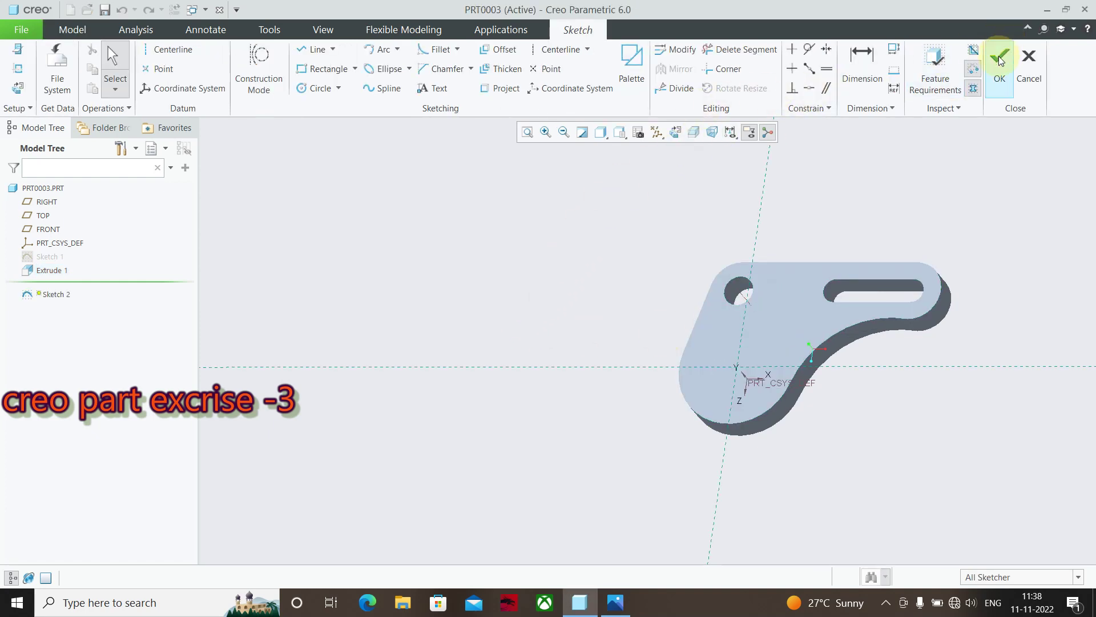
Step: Draw two concentric circles centred on the origin in Sketch 2
click(676, 133)
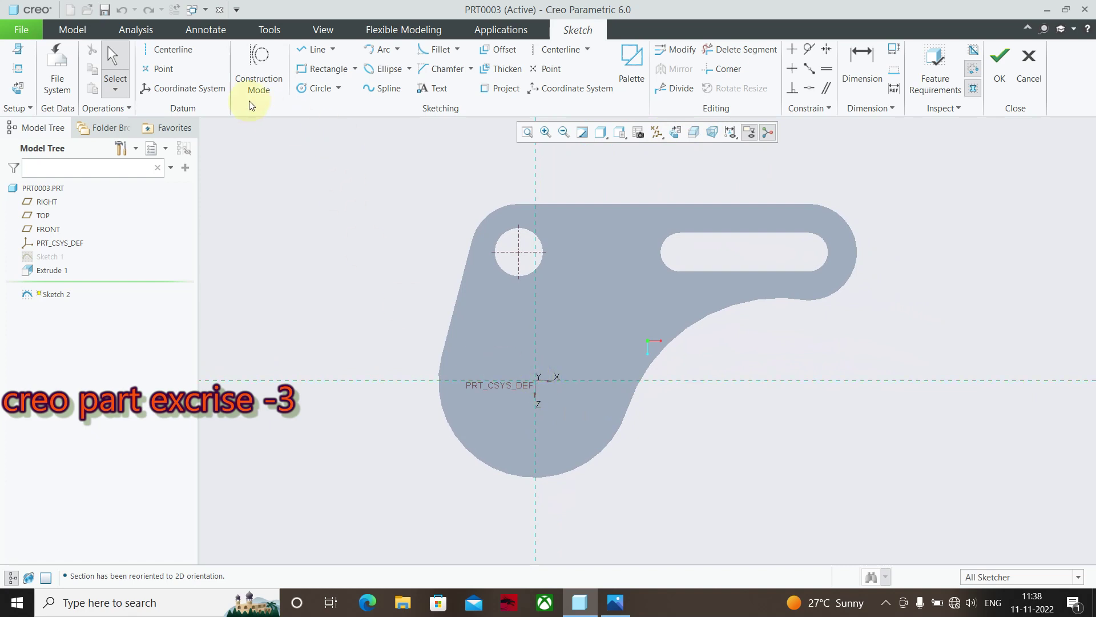
click(318, 90)
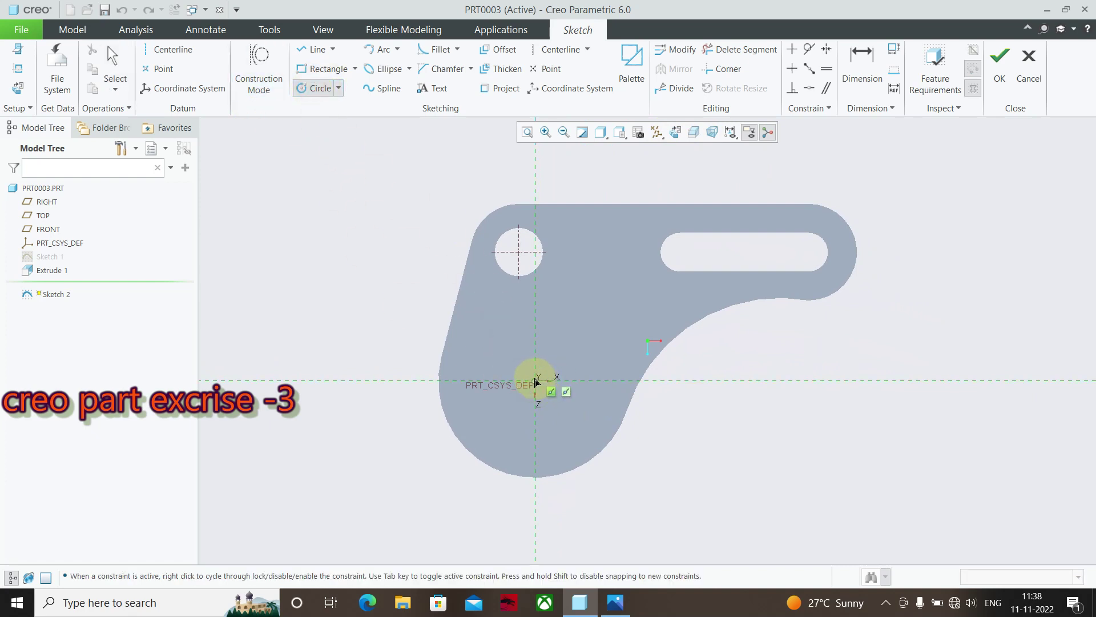
click(534, 379)
click(572, 429)
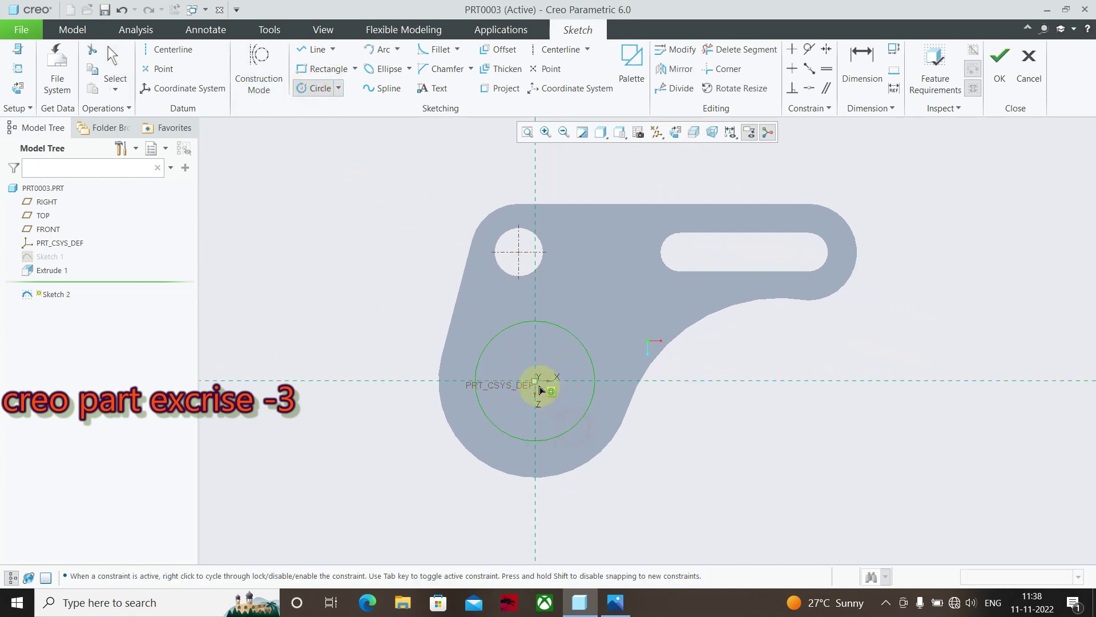
click(535, 380)
click(565, 416)
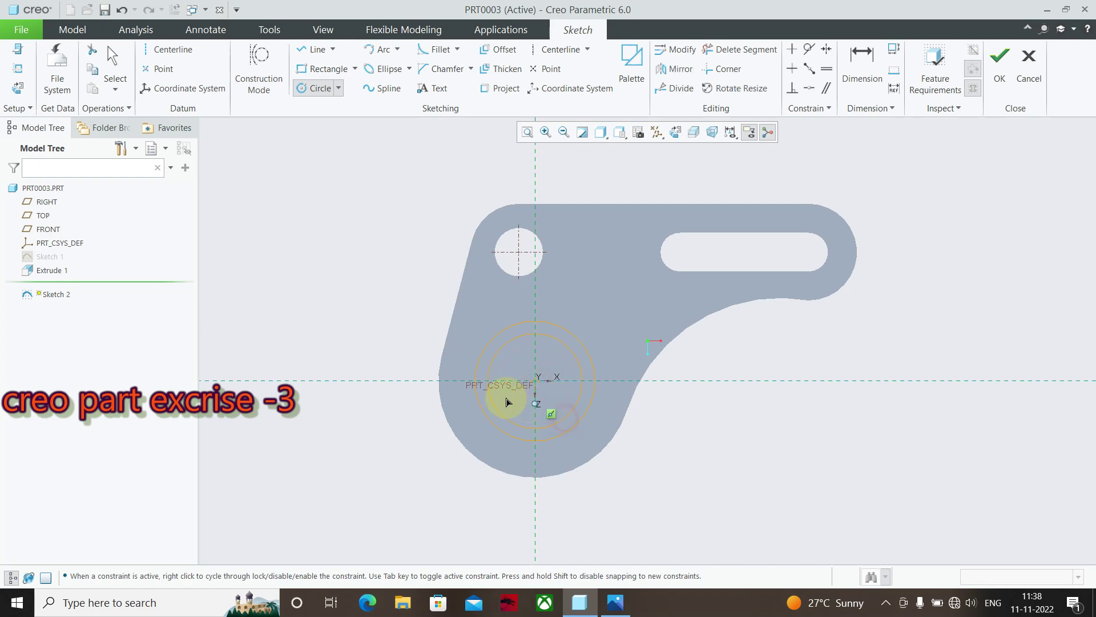
middle_click(266, 314)
key(alt+Tab)
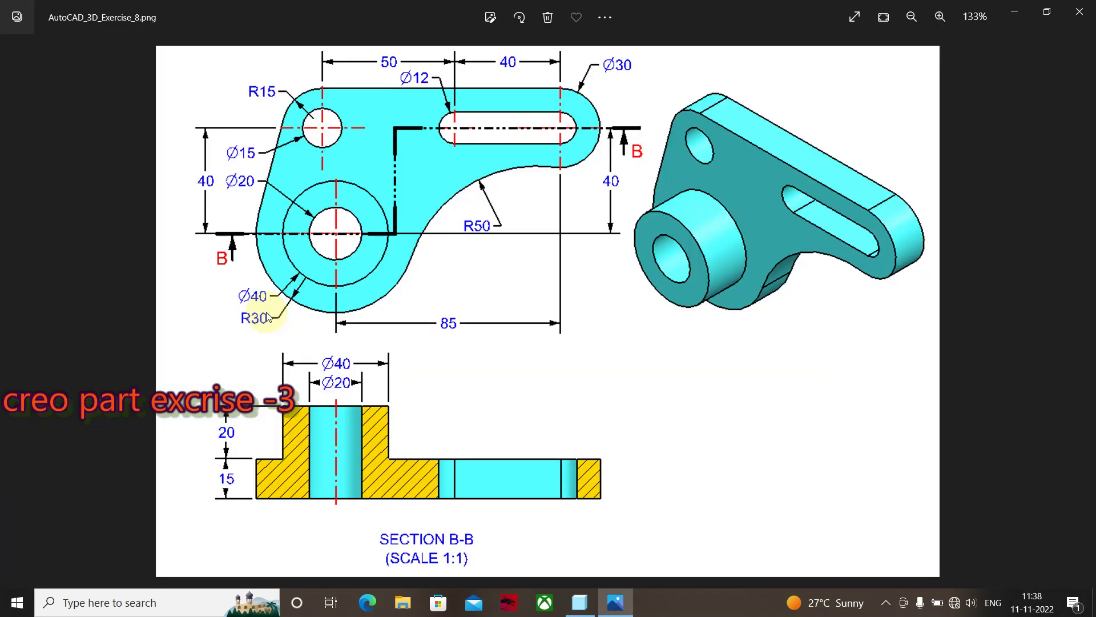
key(alt+Tab)
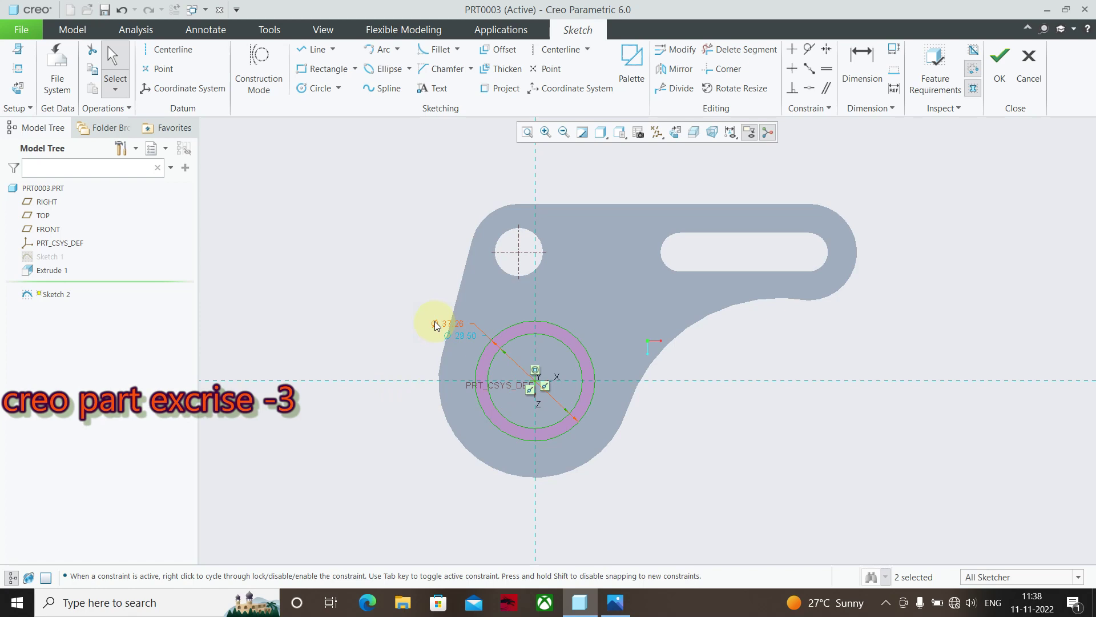
Step: Dimension the circles Ø40 and Ø20 and finish Sketch 2
drag(447, 324, 401, 314)
double_click(401, 313)
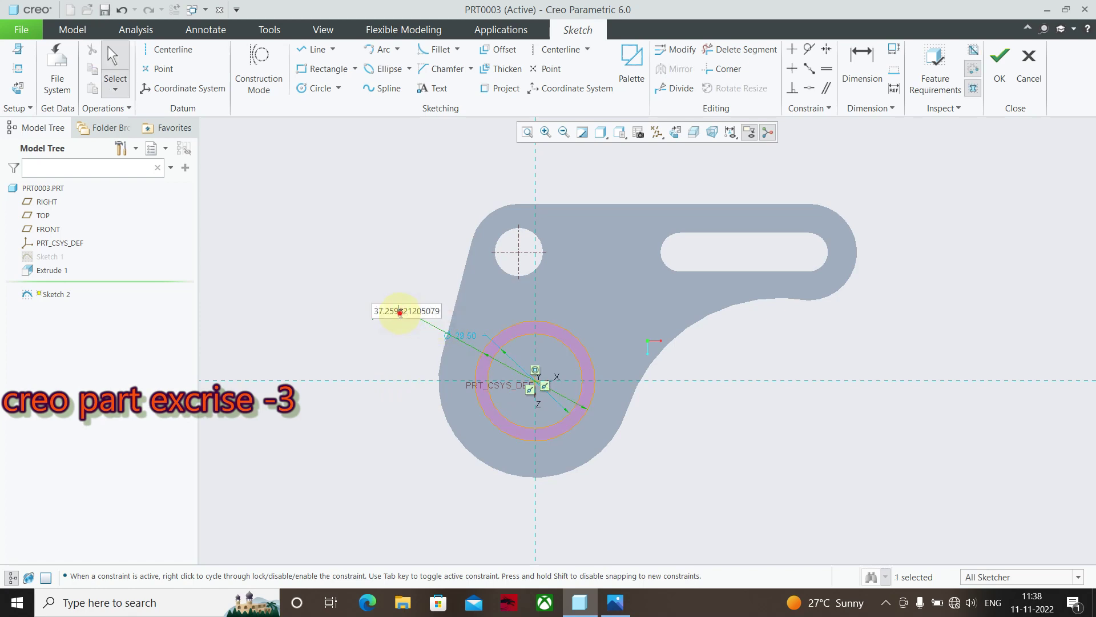
double_click(432, 309)
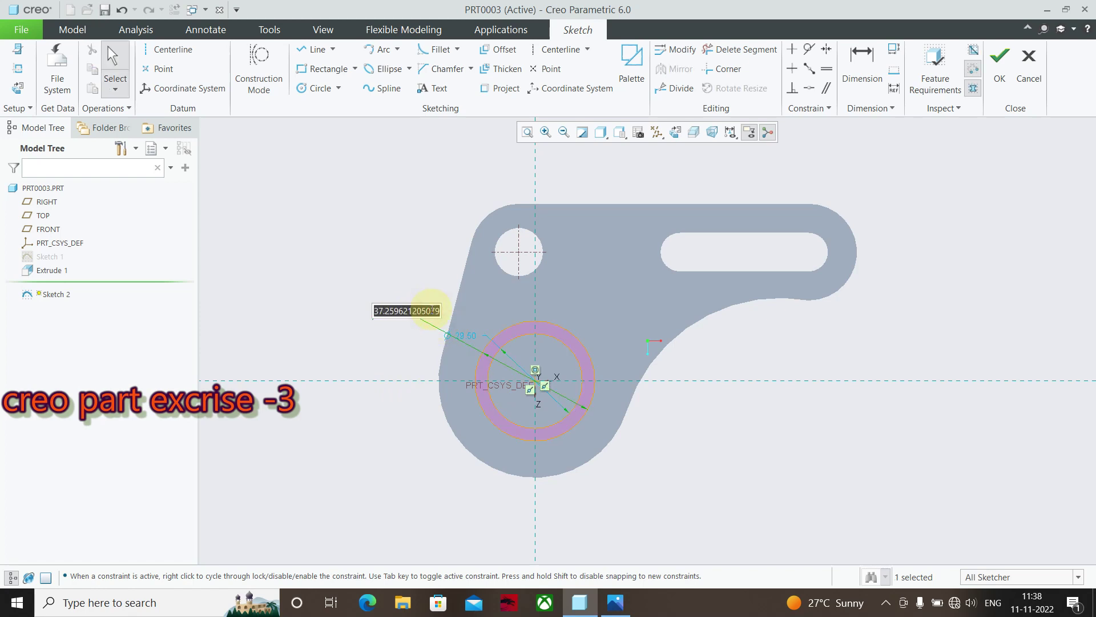
text(40)
key(Return)
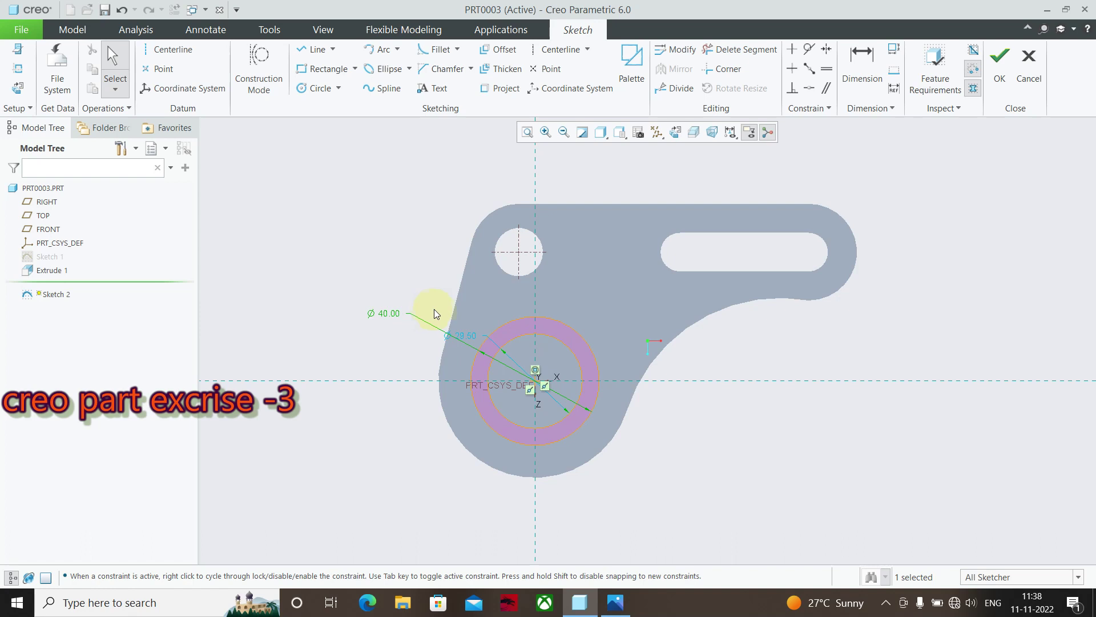
double_click(461, 338)
text(20)
click(1000, 60)
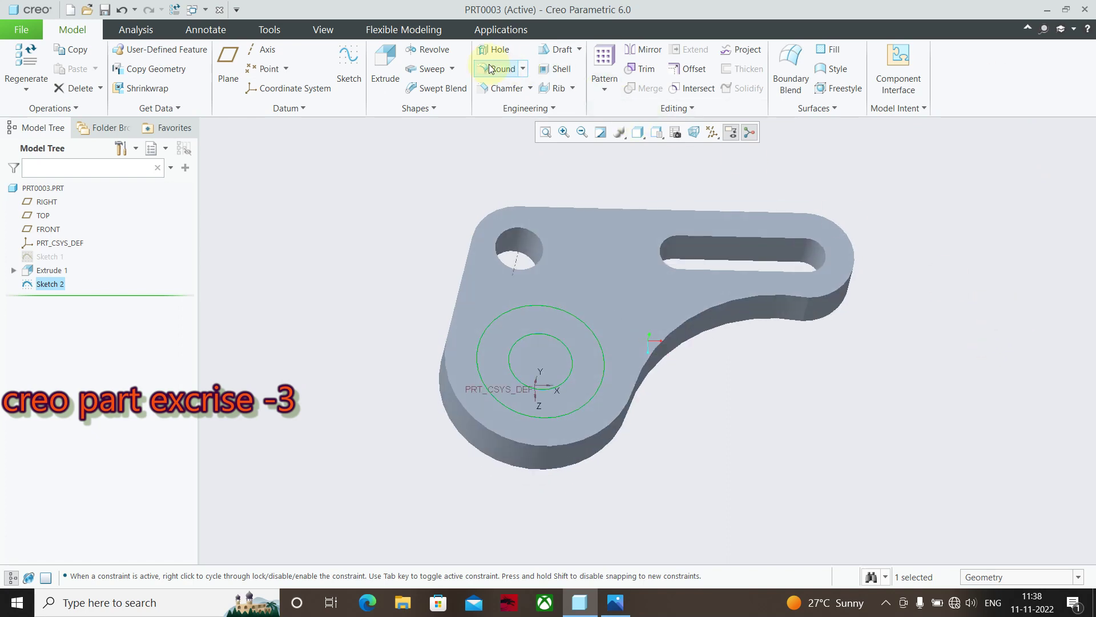
Step: Extrude Sketch 2 to a depth of 20, forming a Ø40 boss with a Ø20 bore
click(385, 69)
mouse_move(807, 387)
middle_down()
mouse_move(756, 404)
mouse_move(803, 399)
middle_up()
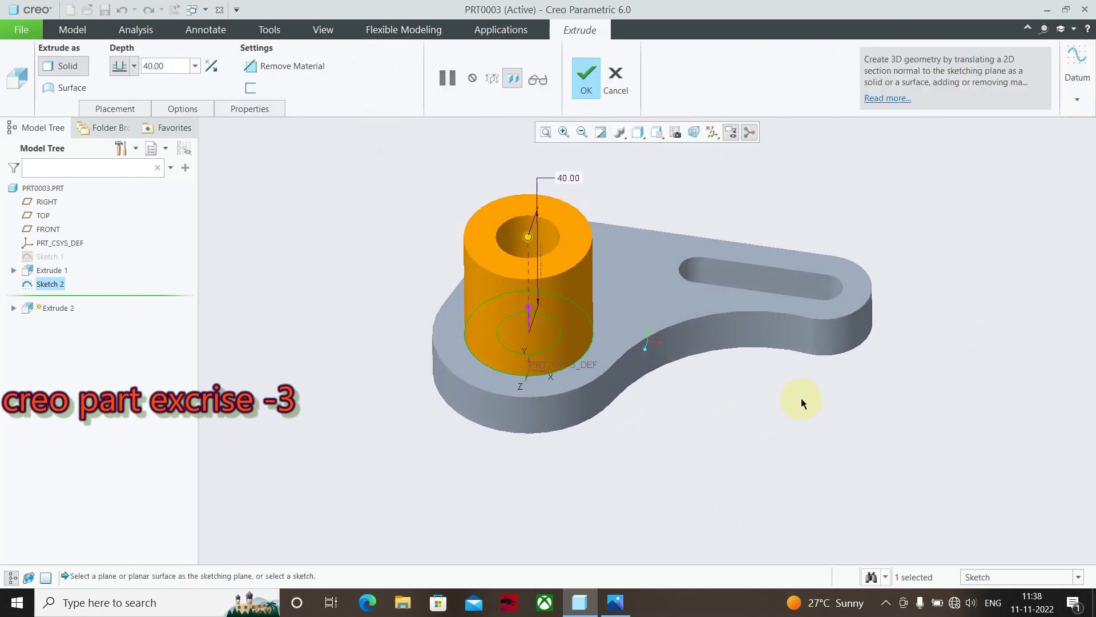
key(alt+Tab)
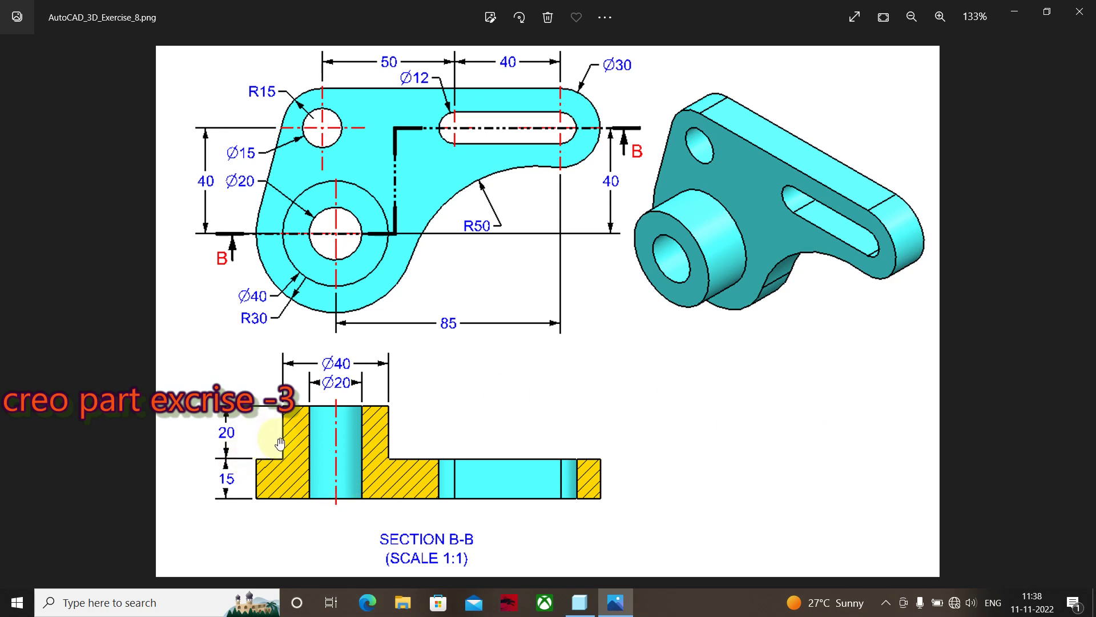
key(alt+Tab)
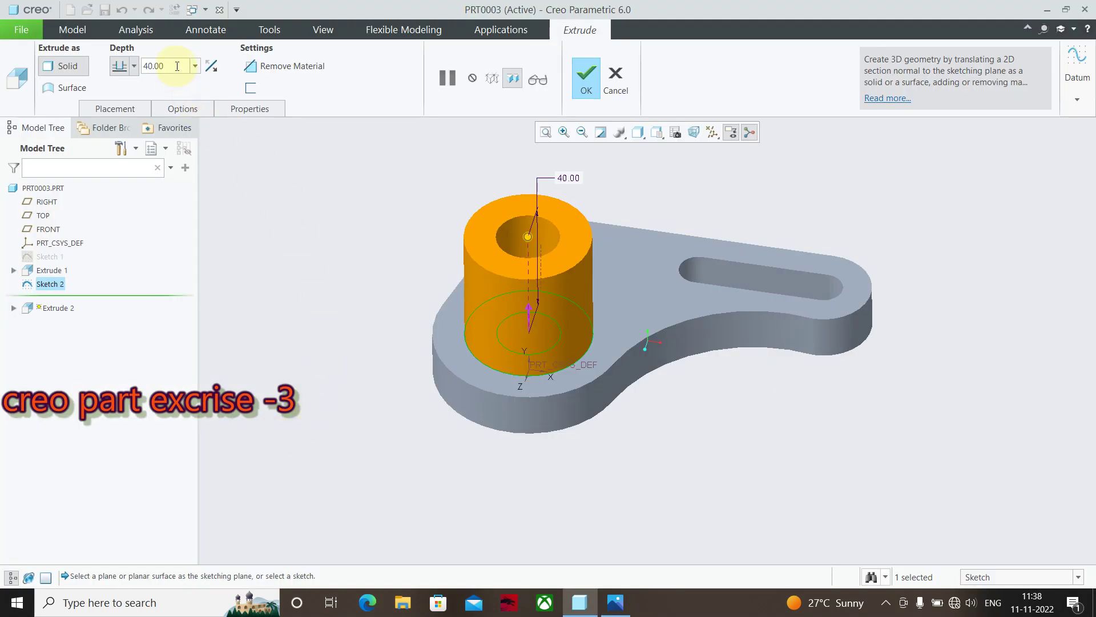
double_click(177, 66)
text(20)
key(Return)
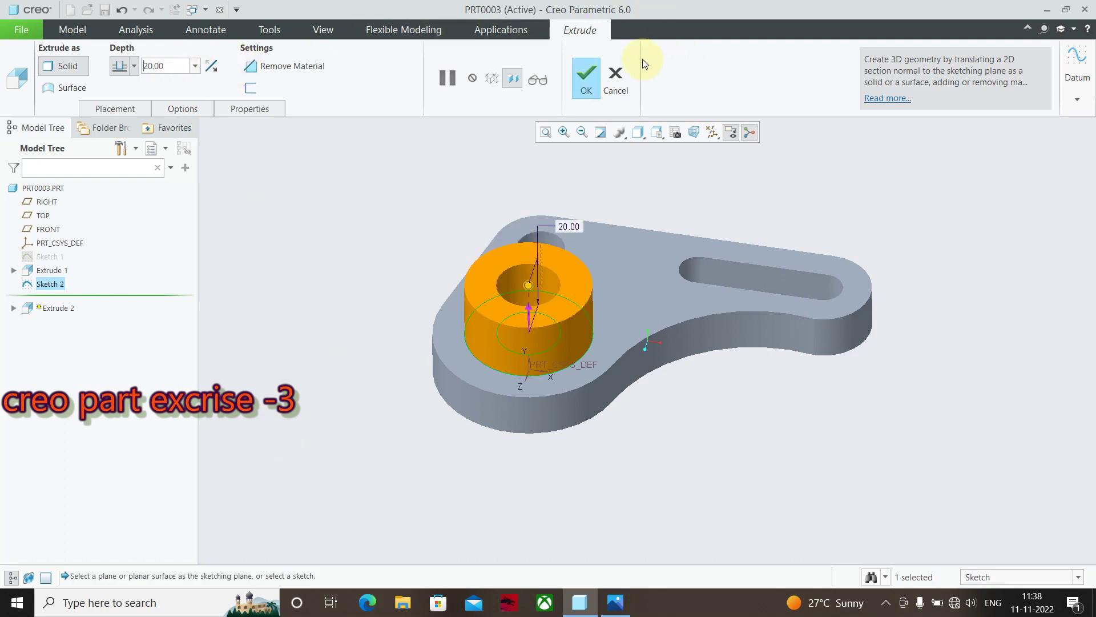
click(583, 80)
middle_drag(788, 172, 829, 232)
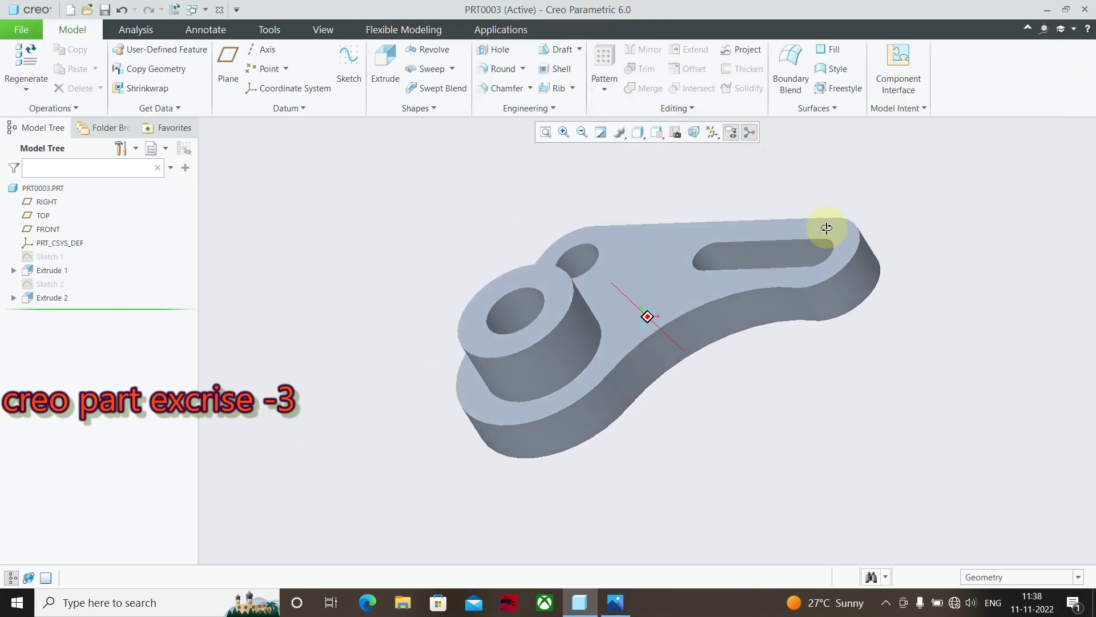
key(alt+Tab)
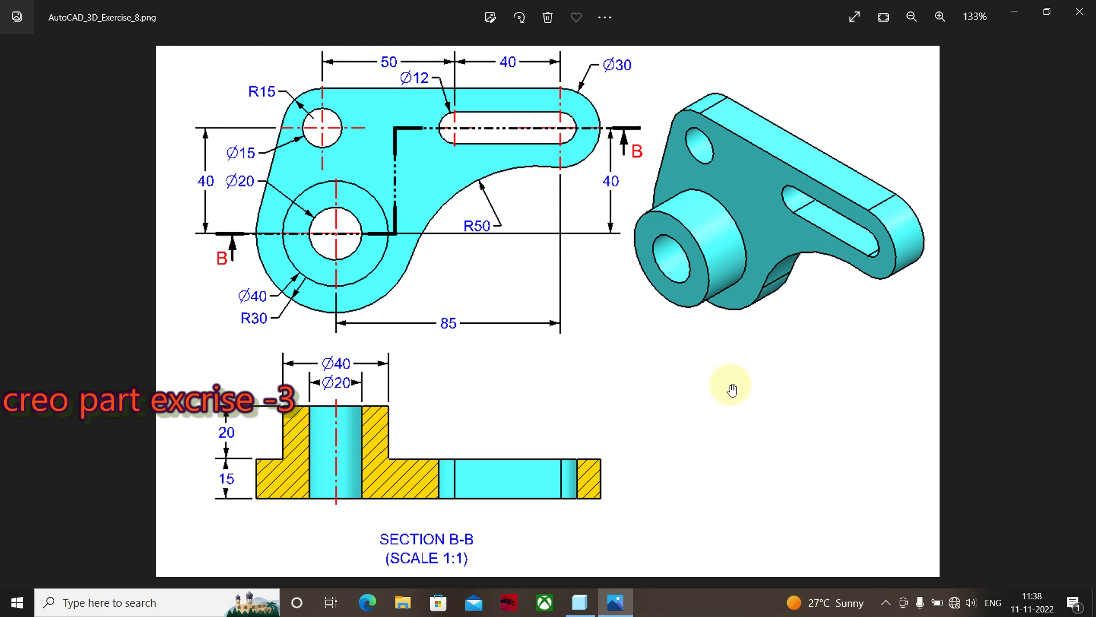
Step: Redefine Extrude 2 by dragging the boss height to about 18.03
key(alt+Tab)
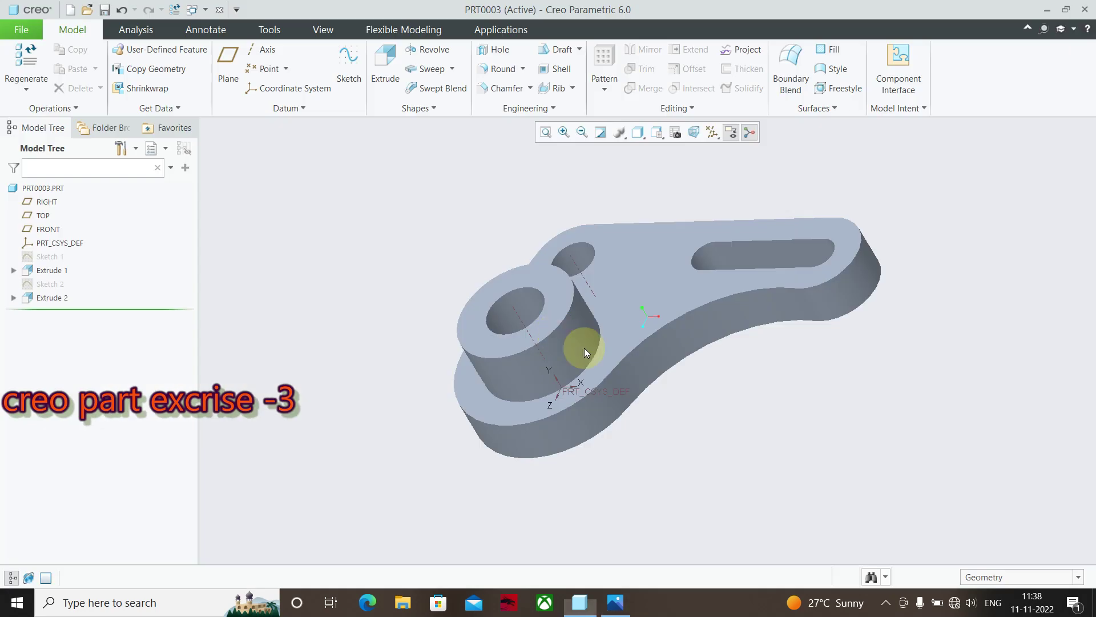
middle_drag(685, 451, 706, 460)
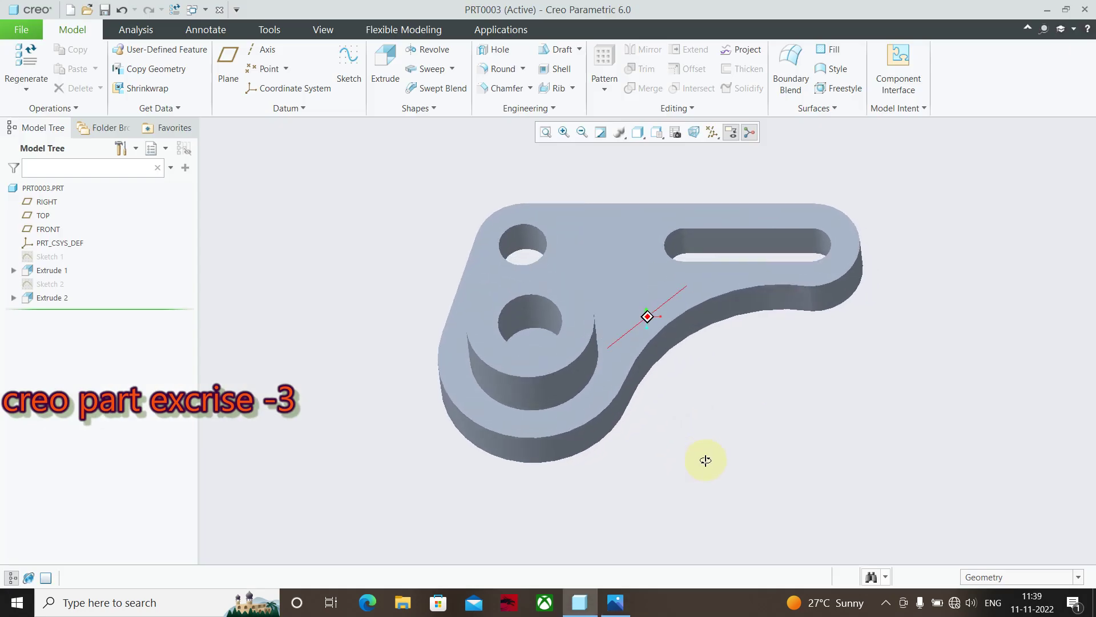
click(543, 321)
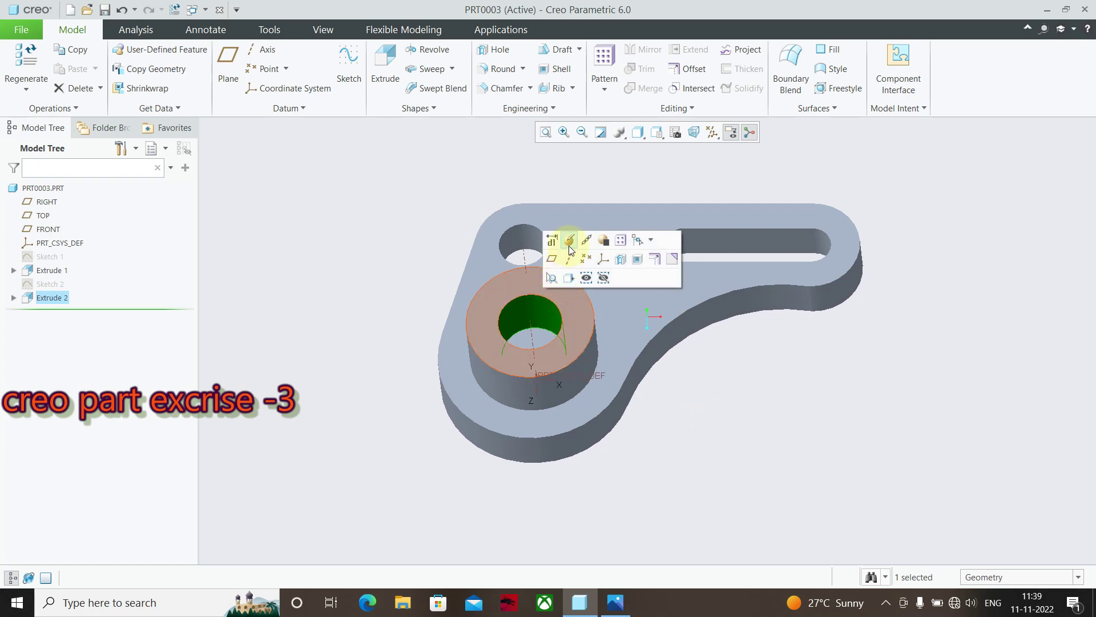
click(569, 245)
middle_drag(362, 311, 378, 306)
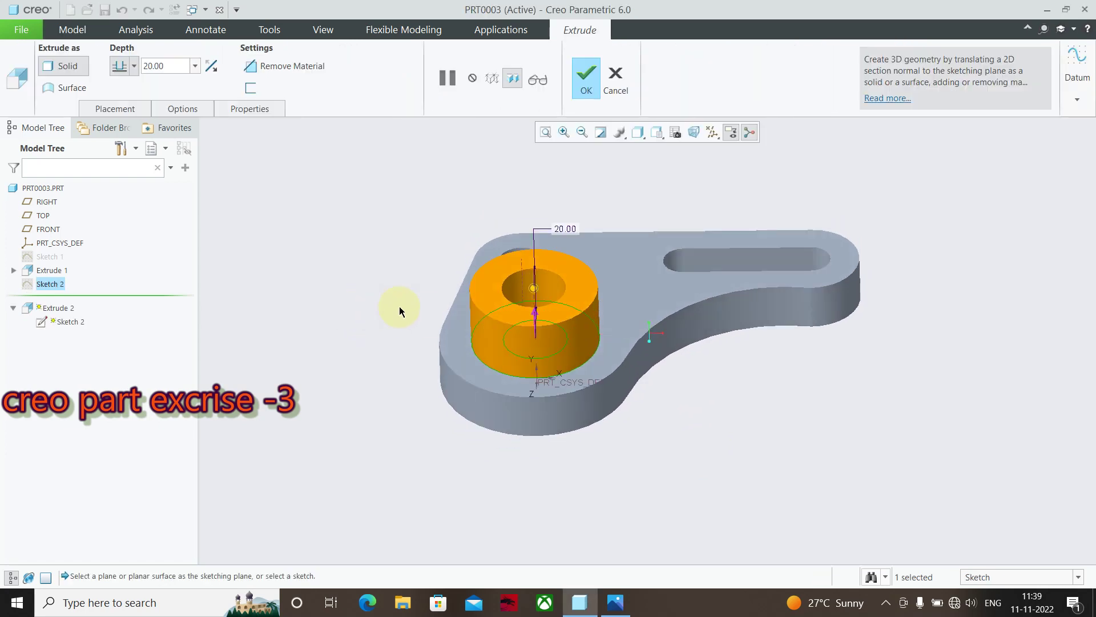
mouse_move(534, 290)
mouse_down()
mouse_move(560, 478)
mouse_move(553, 245)
mouse_move(551, 264)
mouse_up()
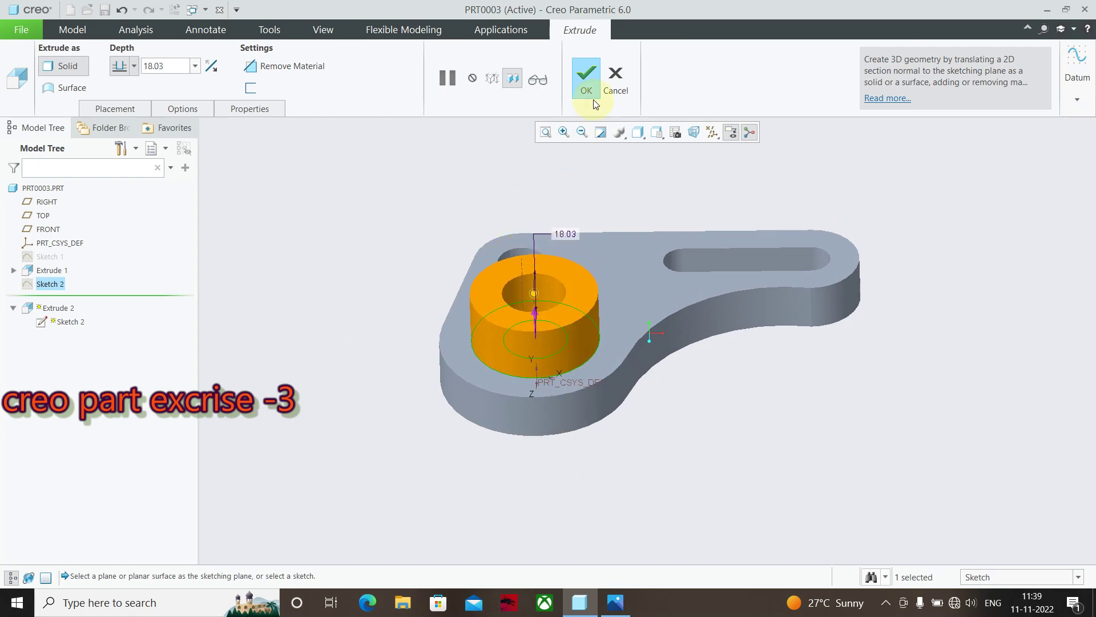
click(596, 71)
click(269, 349)
click(52, 298)
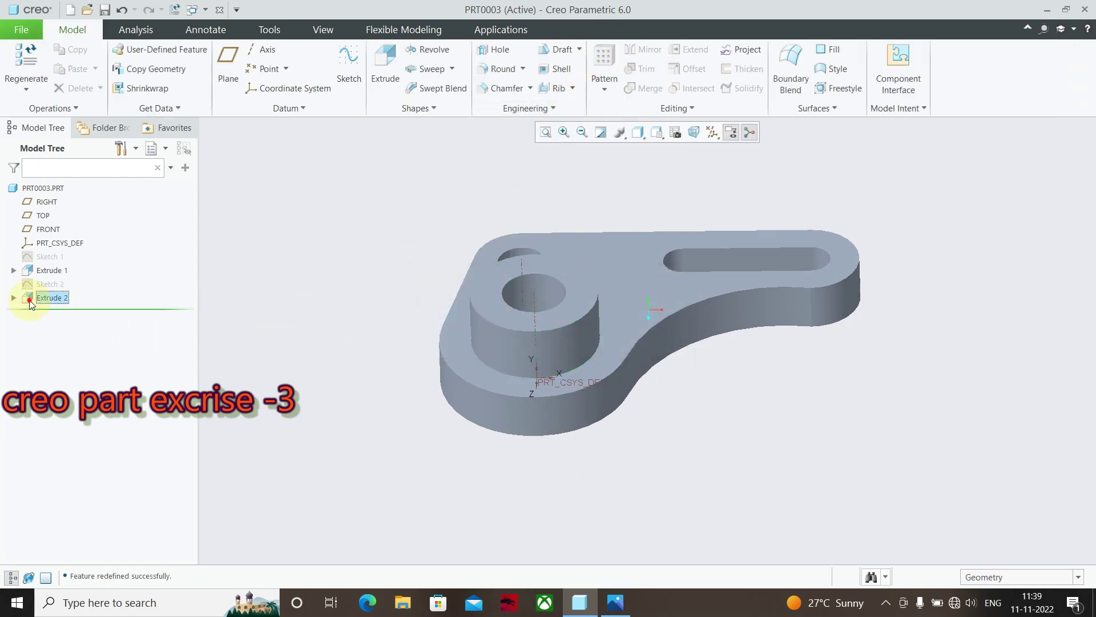
click(13, 297)
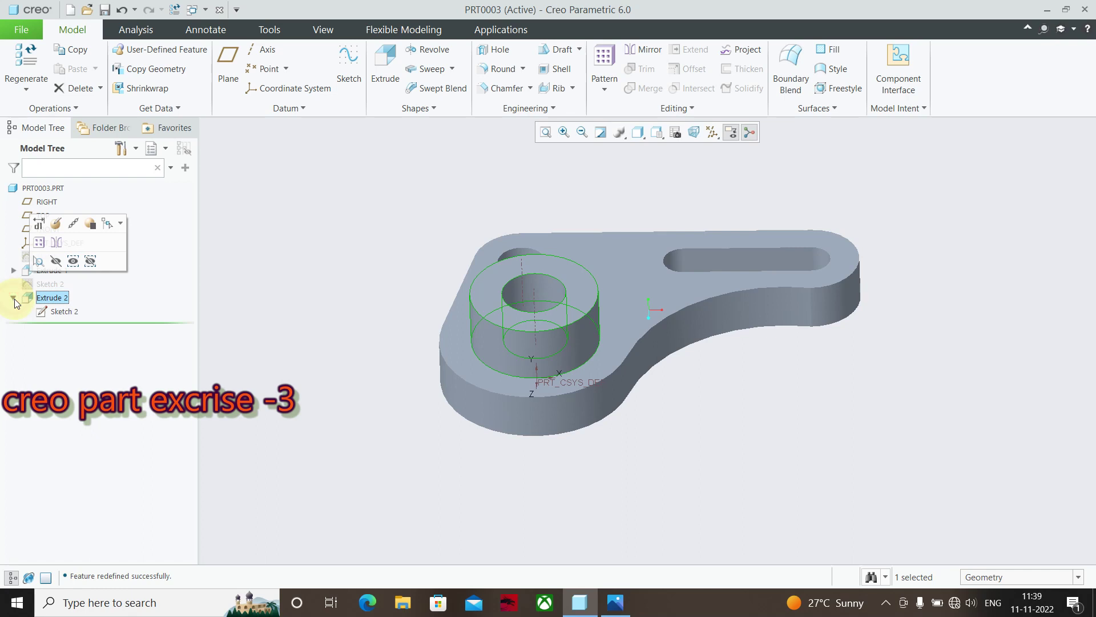
Step: Delete the inner Ø20 circle from Sketch 2
click(75, 252)
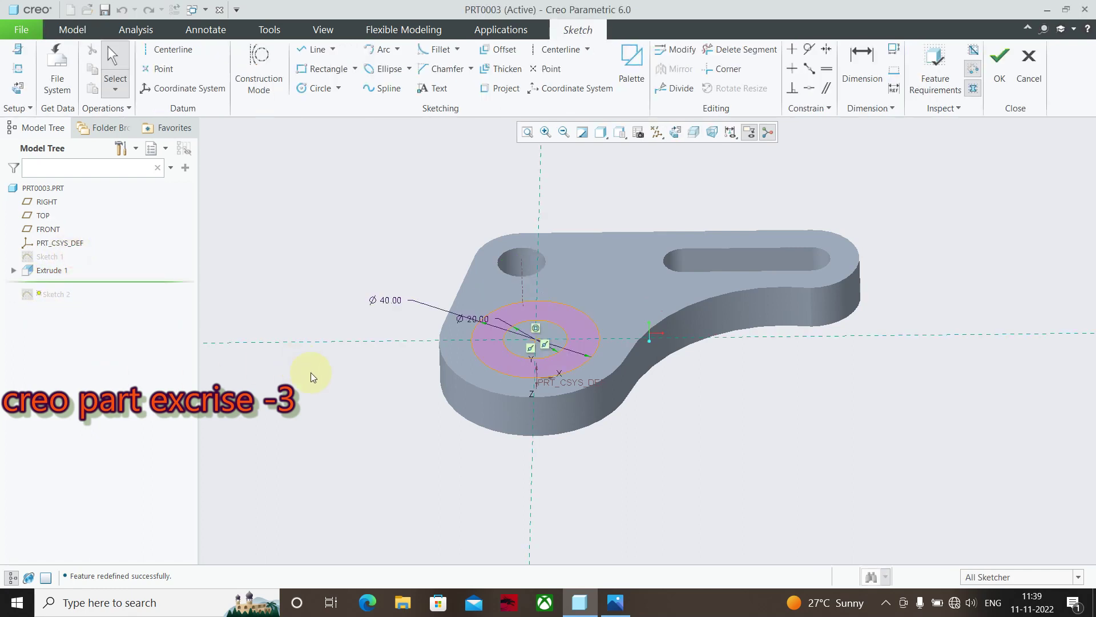
click(546, 318)
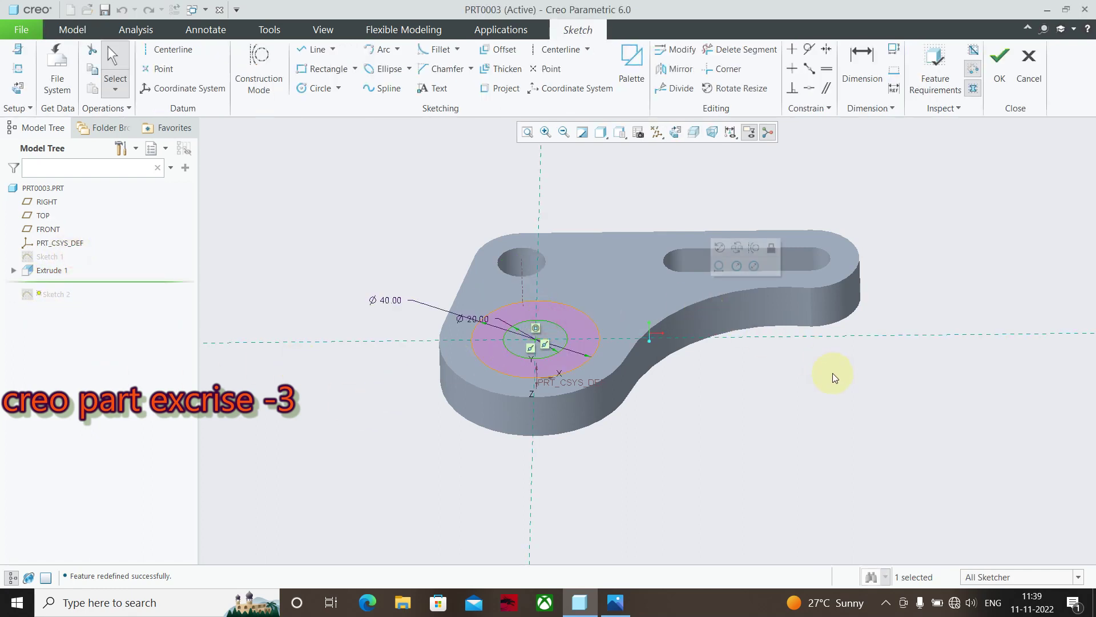
click(1000, 63)
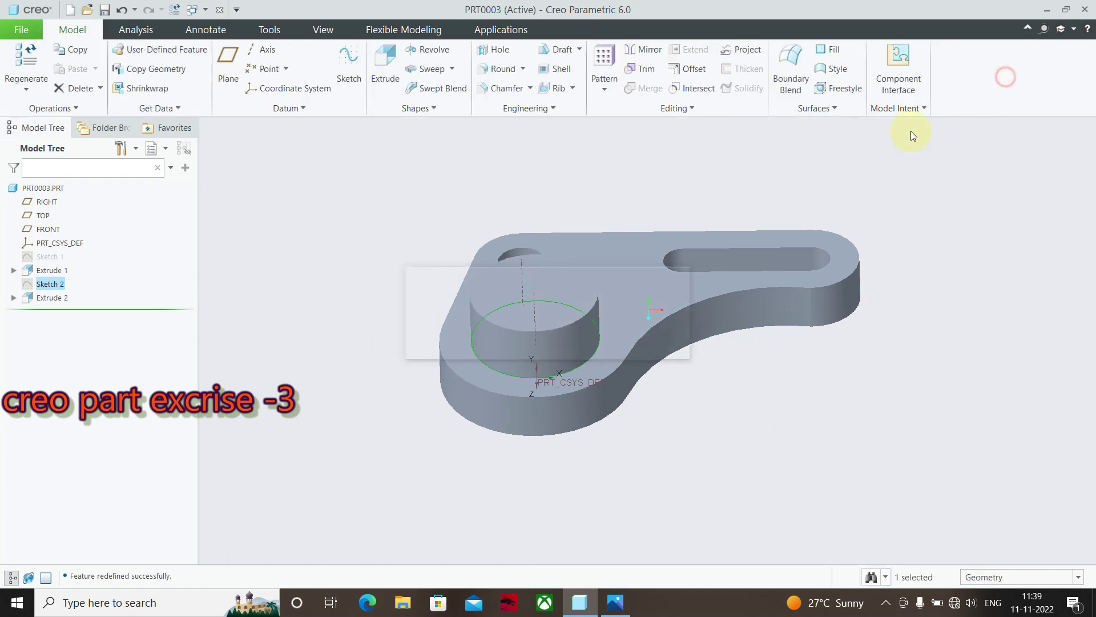
Step: Redefine Extrude 2 back to a depth of 20 as a solid boss
click(52, 298)
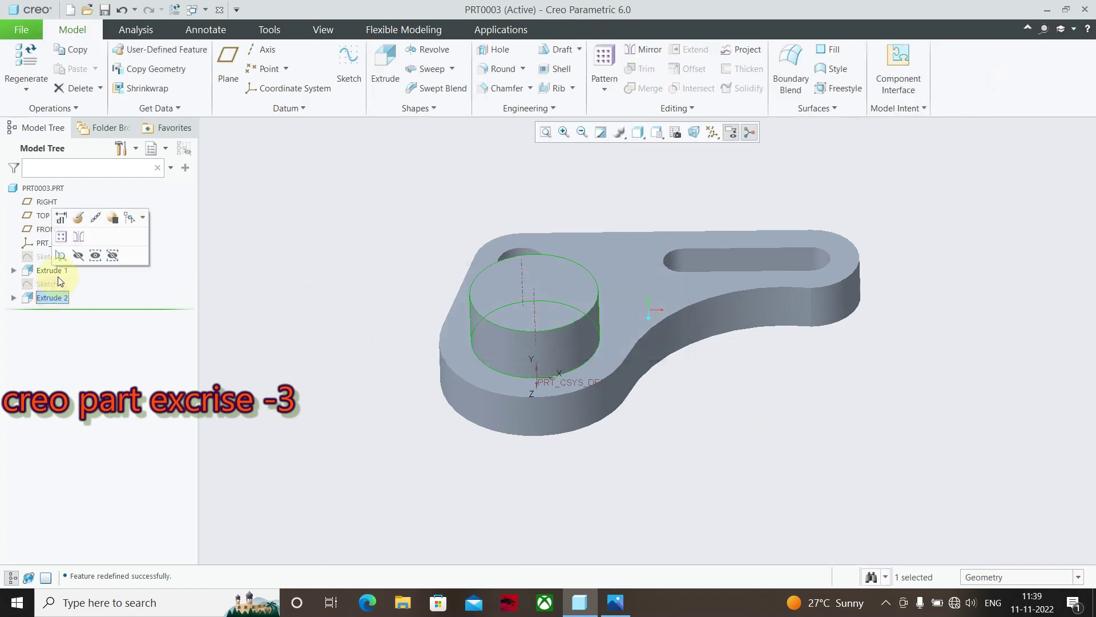
click(80, 216)
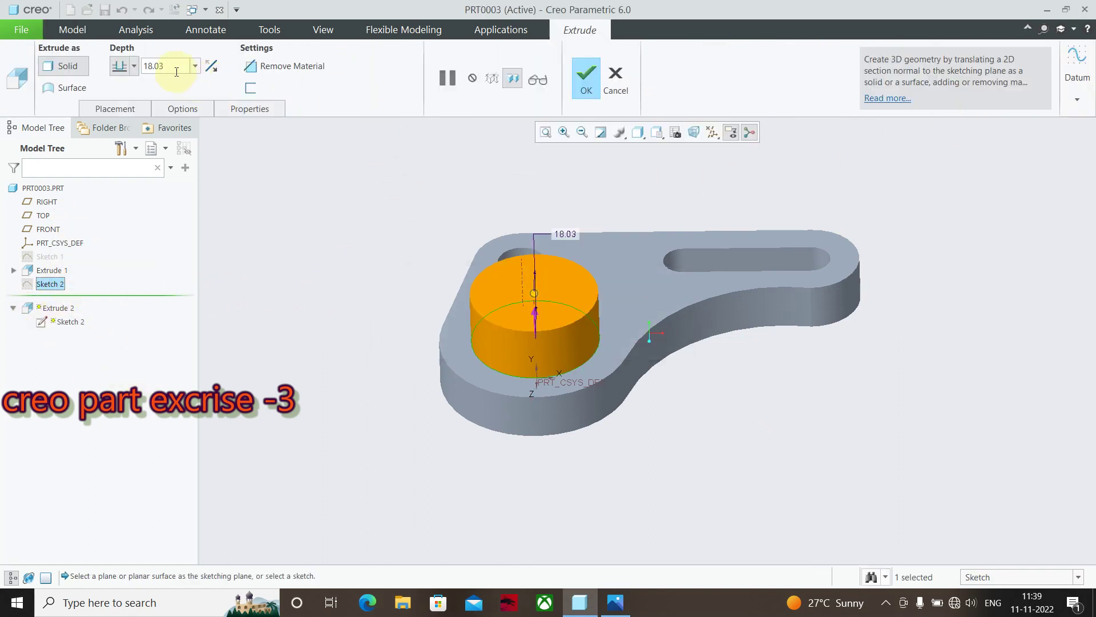
text(20)
key(Return)
click(574, 75)
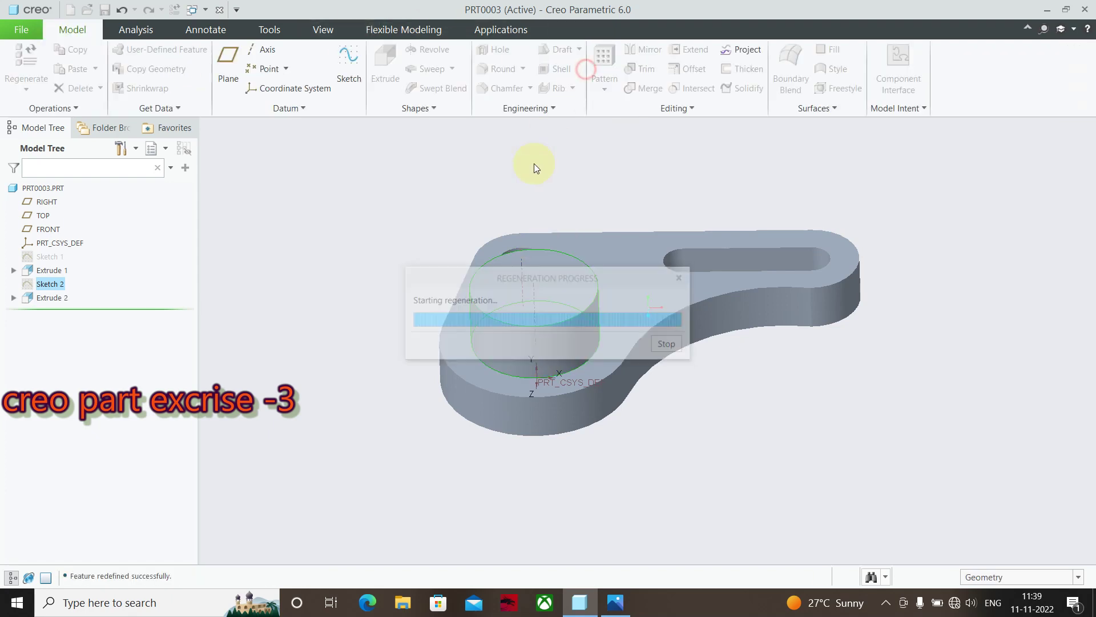
click(505, 306)
click(564, 244)
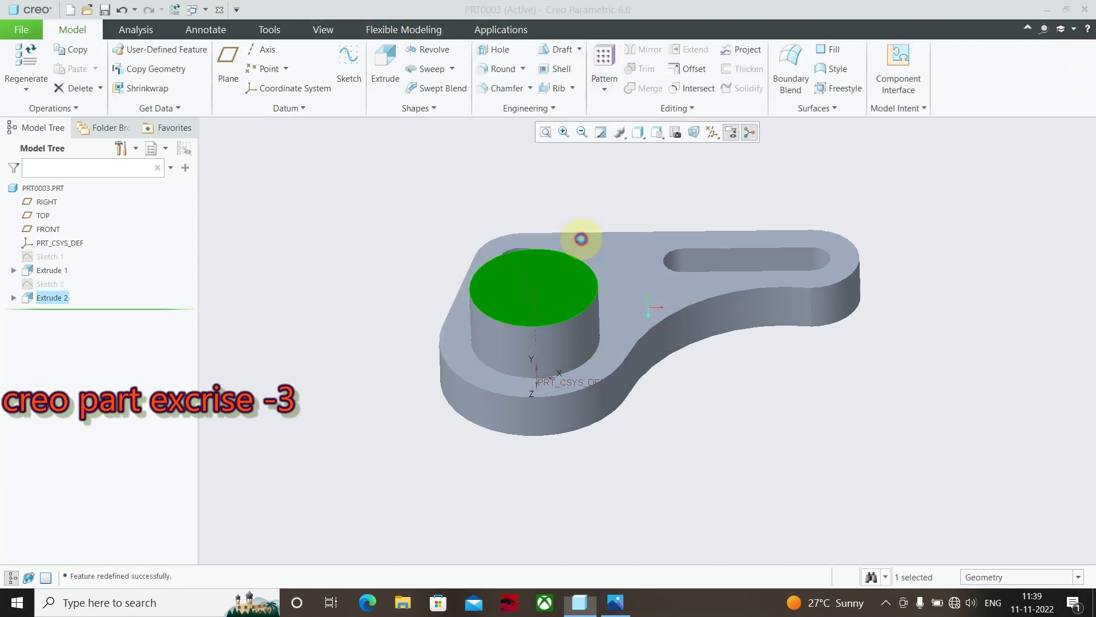
Step: Sketch a Ø20 circle at the origin on the boss top face
click(673, 131)
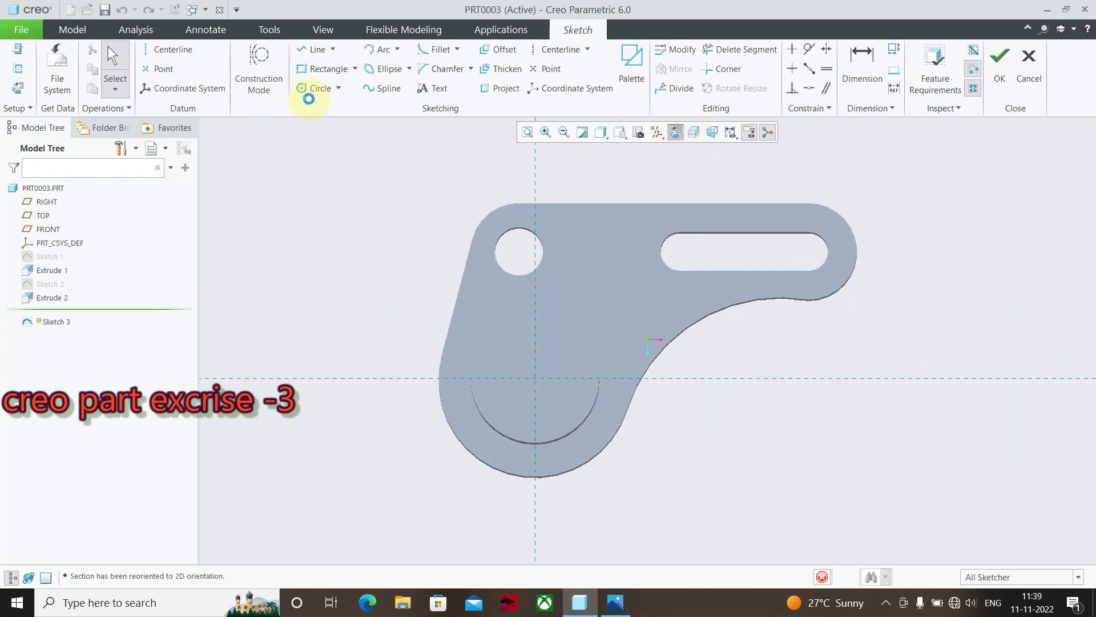
click(313, 88)
click(536, 381)
middle_click(609, 296)
double_click(489, 355)
text(20)
click(486, 357)
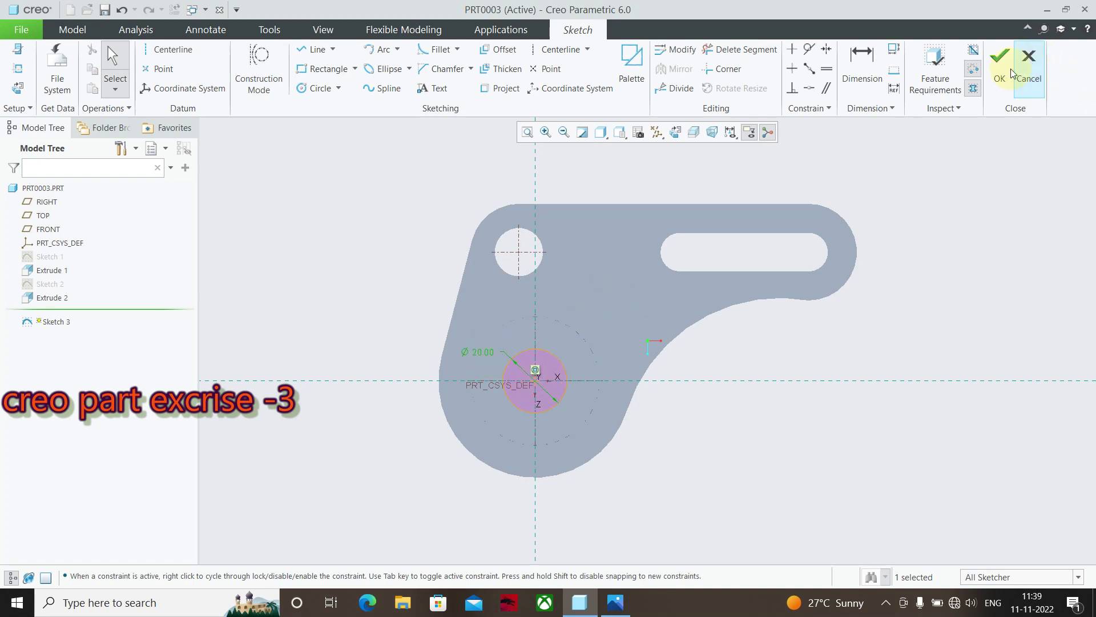
click(1000, 56)
click(376, 71)
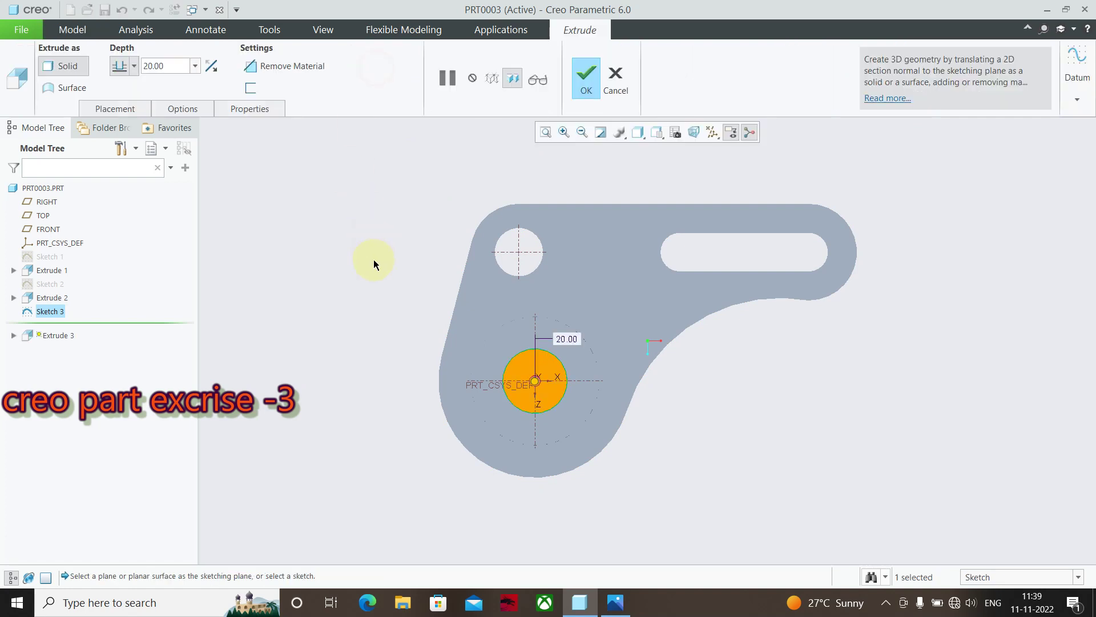
Step: Turn Extrude 3 into a through cut, boring the Ø20 hole through boss and plate
drag(574, 206, 547, 469)
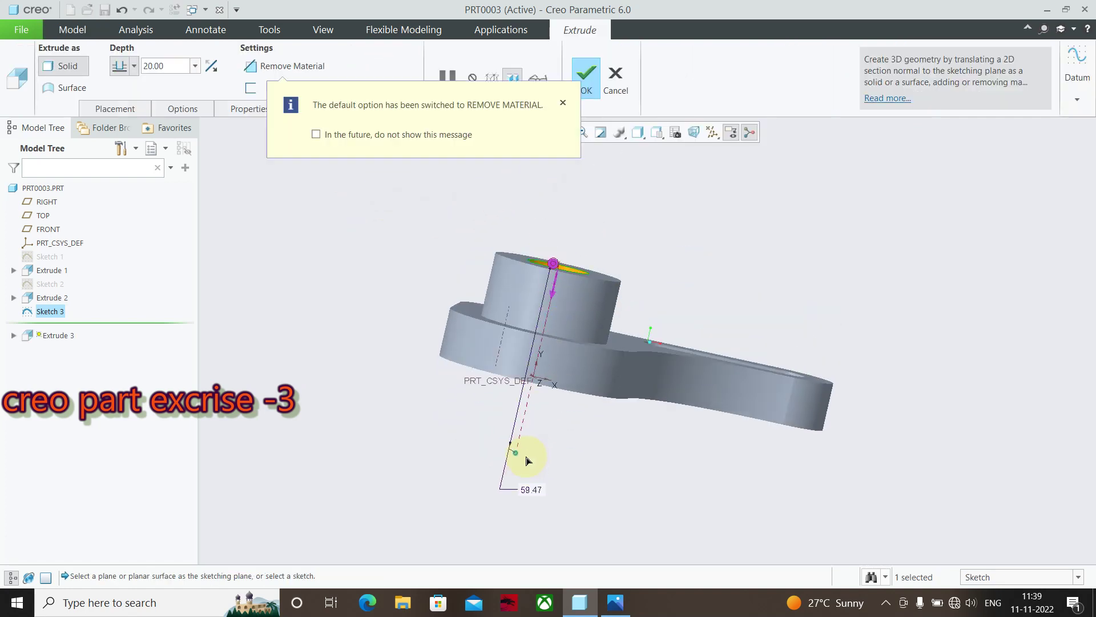
click(586, 75)
mouse_move(903, 254)
middle_down()
mouse_move(814, 353)
mouse_move(848, 355)
middle_up()
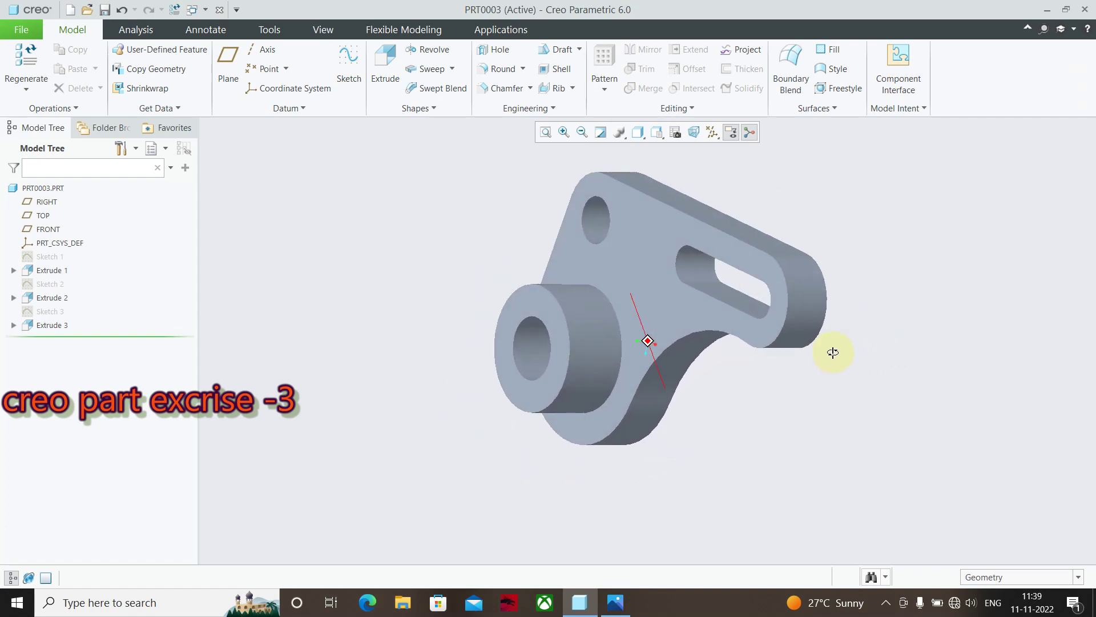